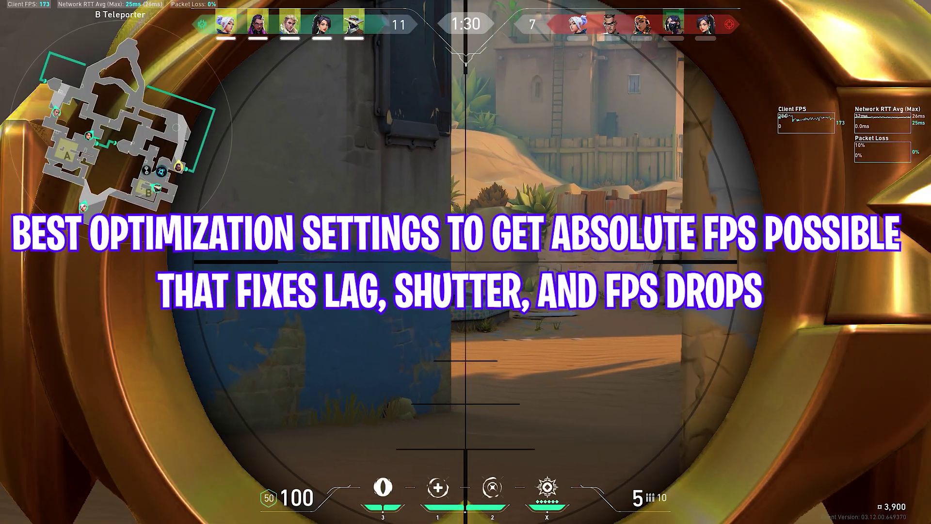
left_click(465, 262)
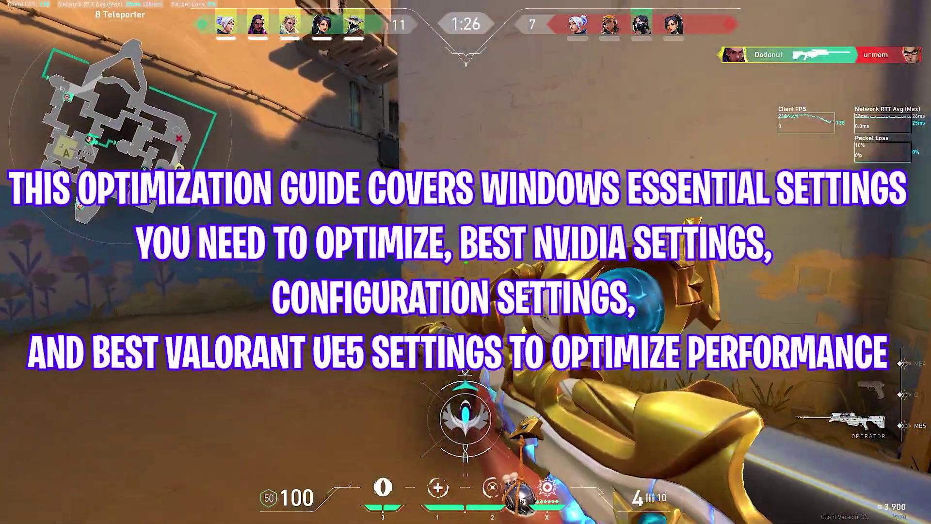
right_click(466, 262)
right_click(465, 262)
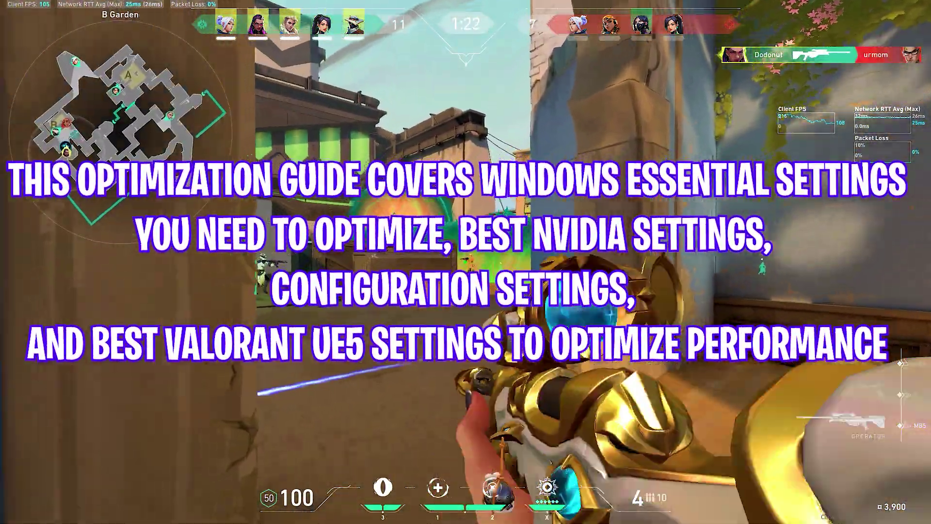
left_click(465, 262)
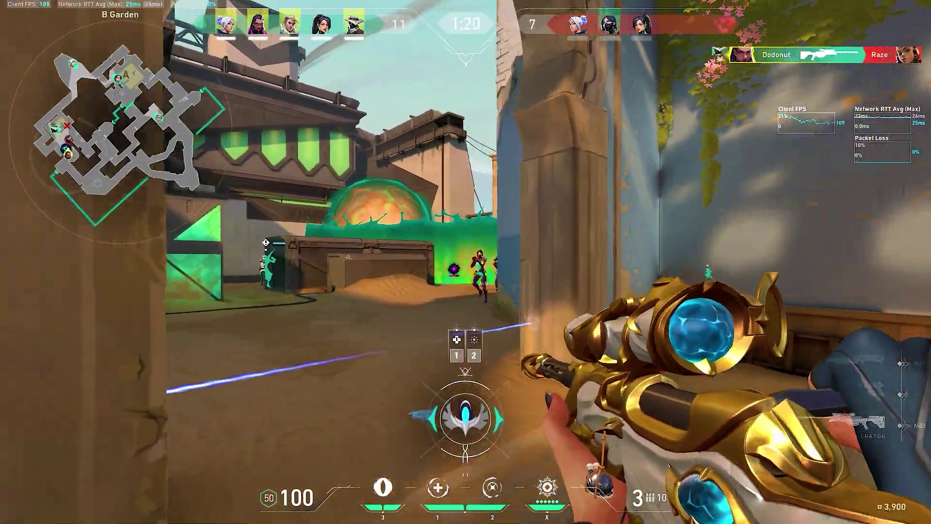
right_click(466, 262)
left_click(465, 262)
key("2")
left_click(466, 262)
key("2")
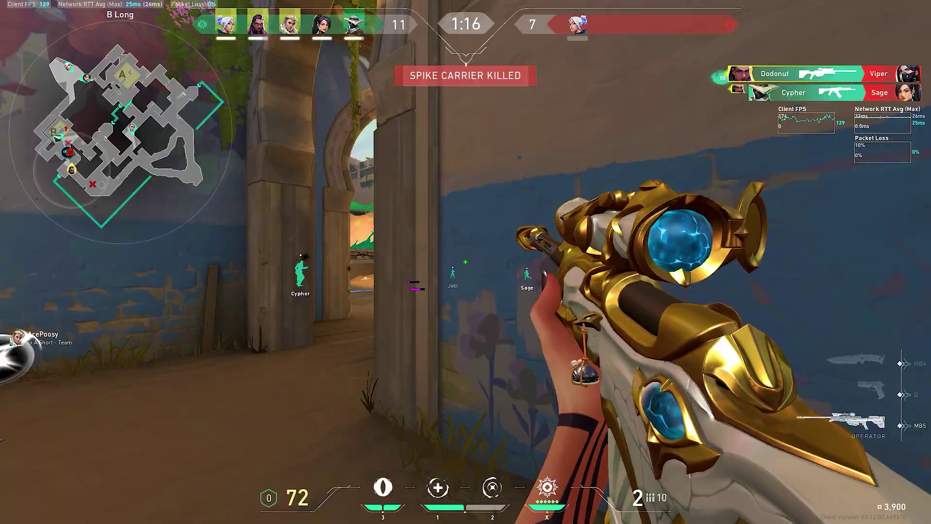
key("1")
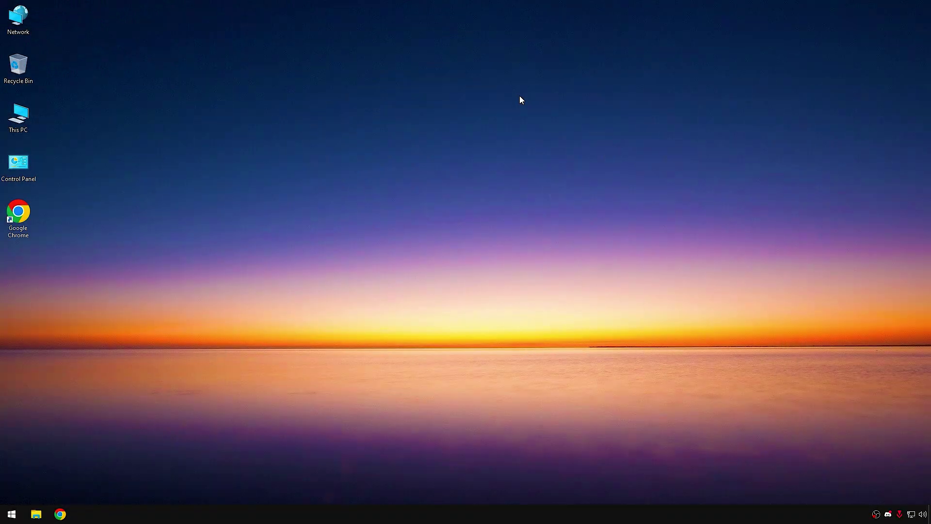
Search Windows for "restore point" and open the Create a restore point settings.
left_click(11, 514)
type("restor")
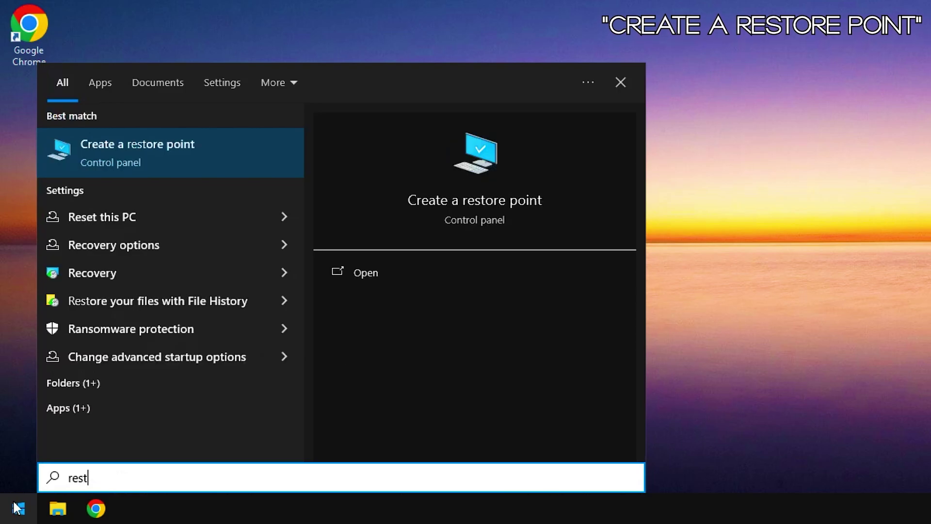
type("e point")
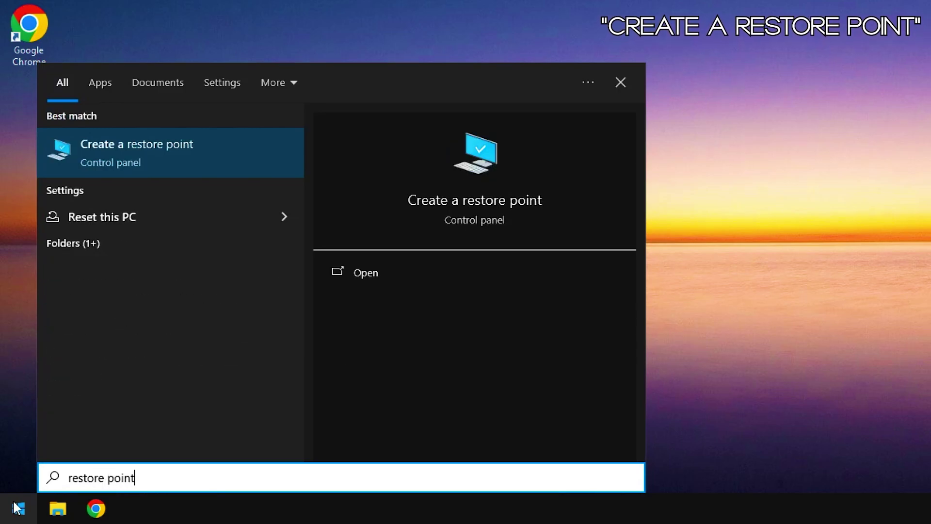
left_click(240, 153)
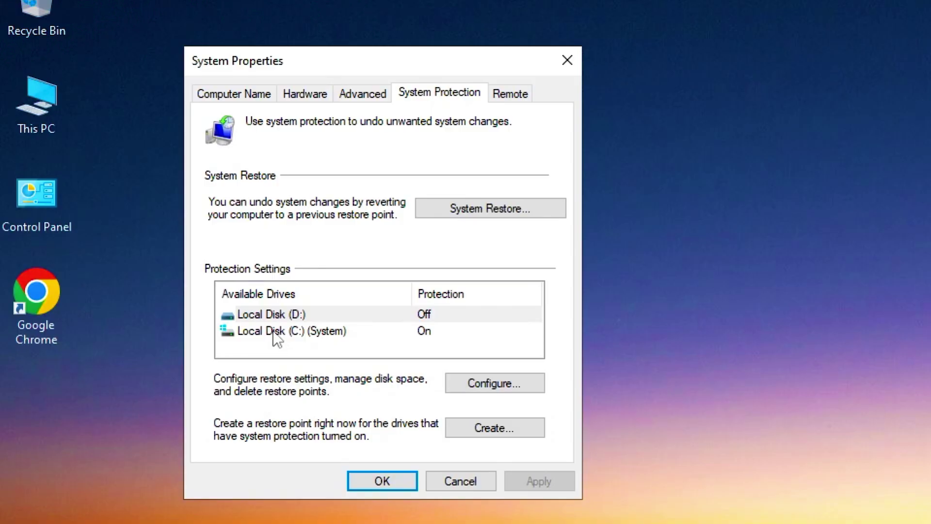
Create a restore point described as "Restore Point" with Local Disk (C:) selected, and close System Properties when it is done.
left_click(124, 230)
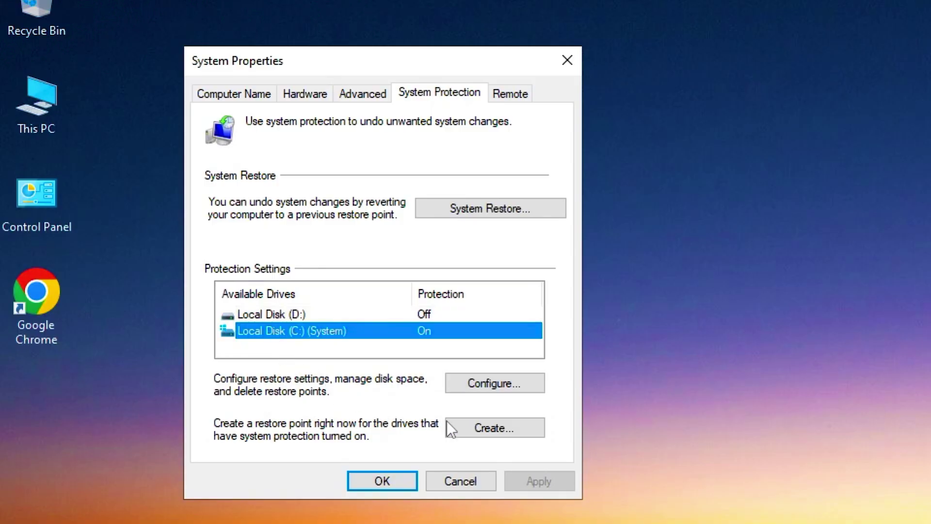
left_click(231, 276)
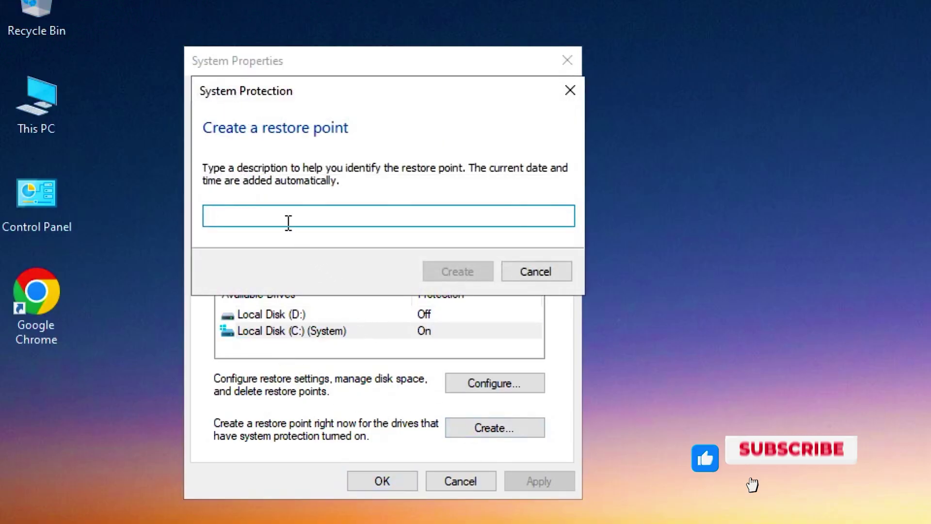
type("Res")
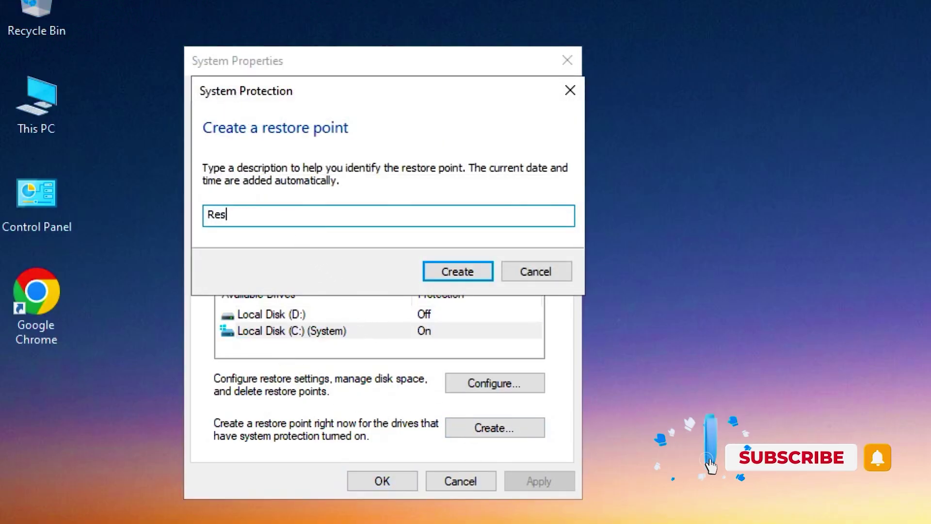
type("tore Point")
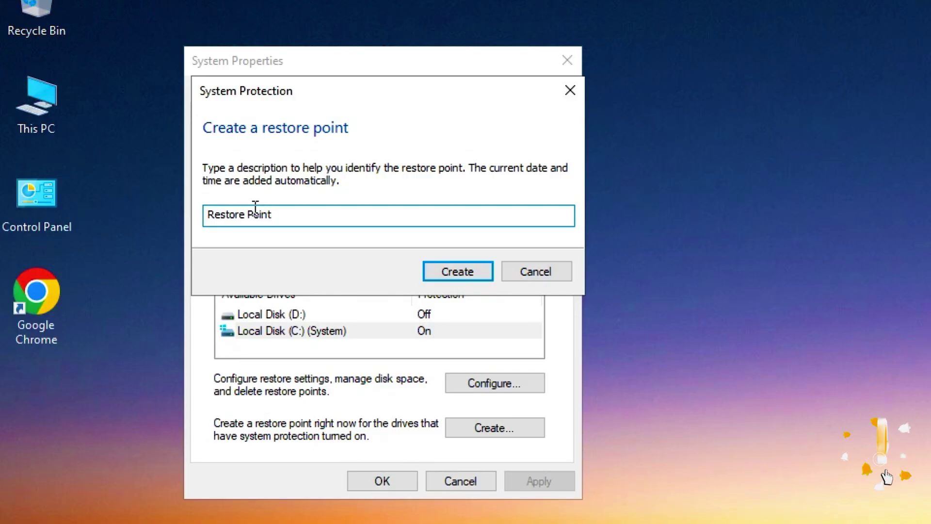
left_click_drag(286, 213, 164, 221)
left_click(442, 277)
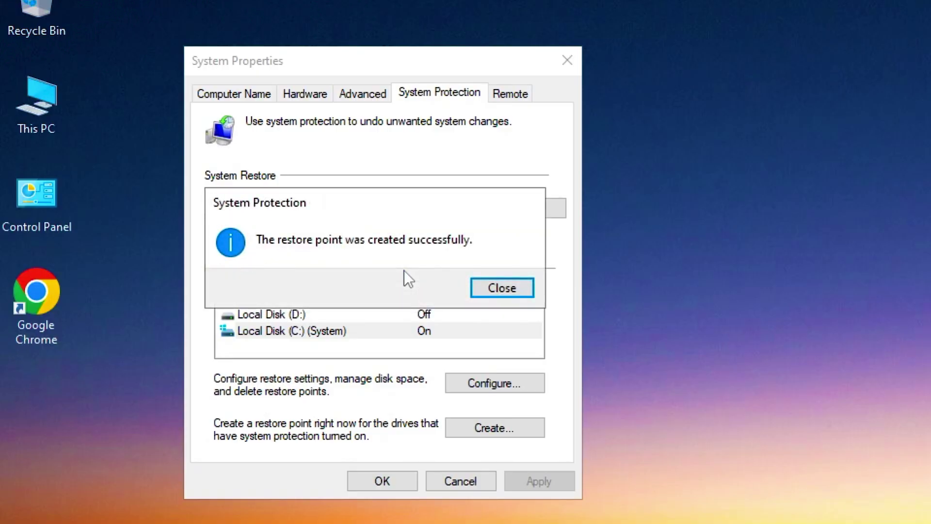
left_click(494, 286)
left_click(564, 59)
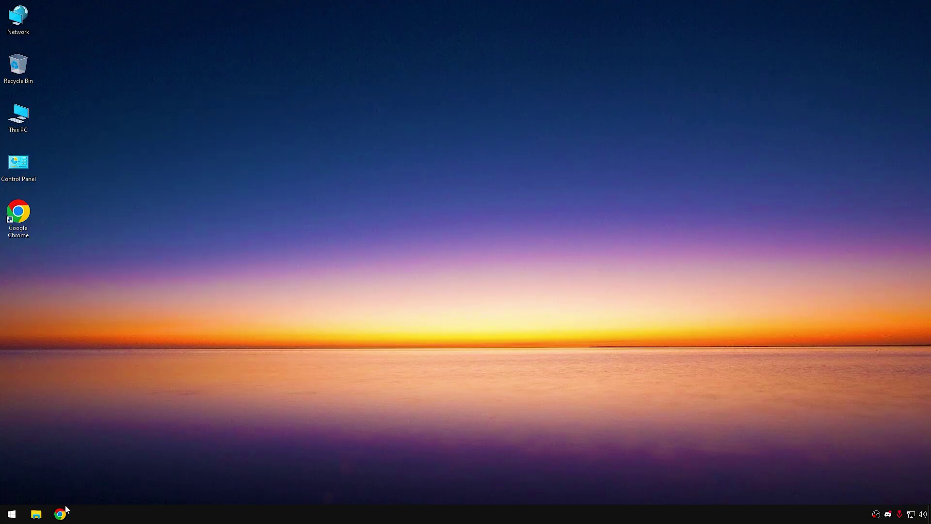
Open the Gaming section of Windows Settings and set Game Bar to Off.
key("super+x")
left_click(45, 430)
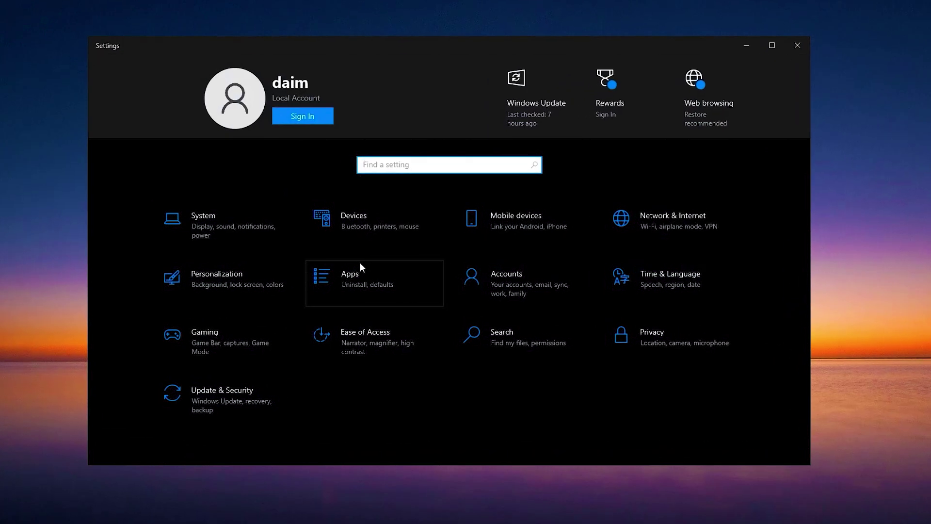
left_click(221, 334)
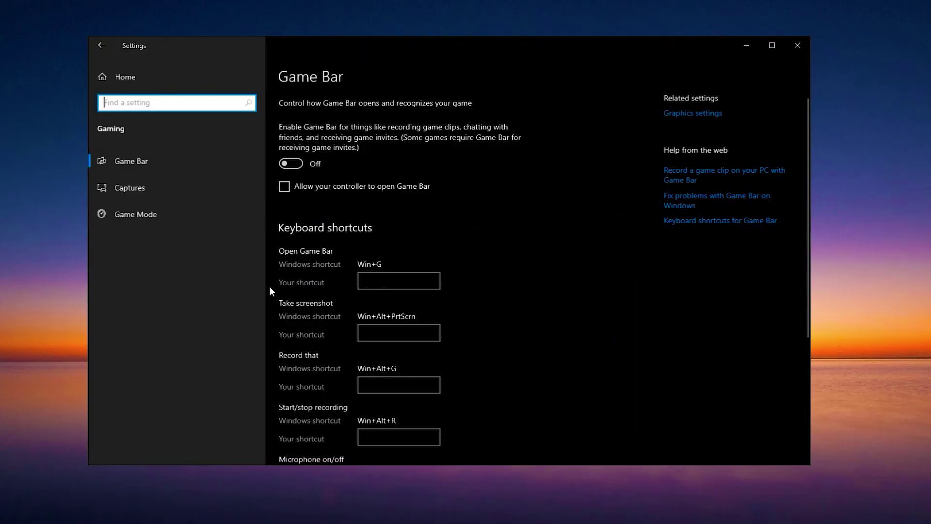
left_click(298, 166)
left_click(298, 166)
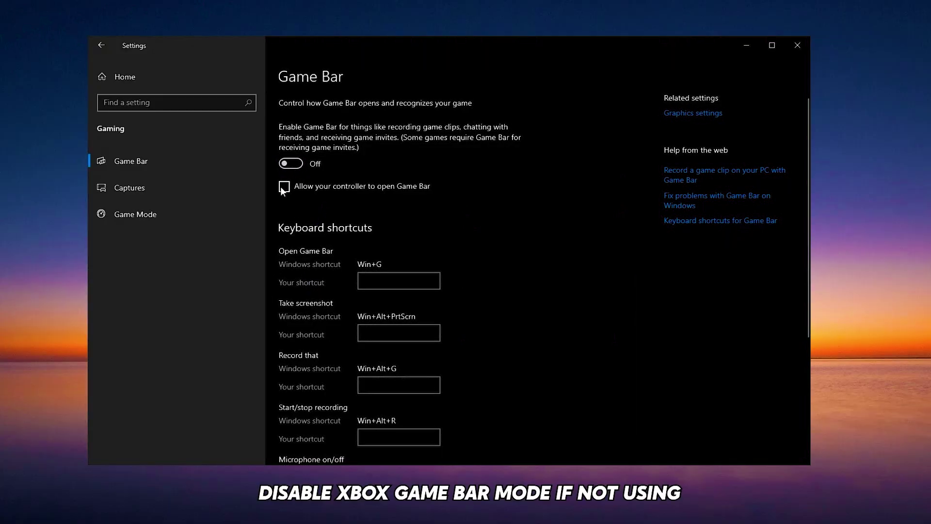
left_click(283, 187)
Go through Game Mode to Graphics settings and add VALORANT-Win64-Shipping.exe from VALORANT\live\ShooterGame\Binaries\Win64 as a desktop app.
left_click(128, 216)
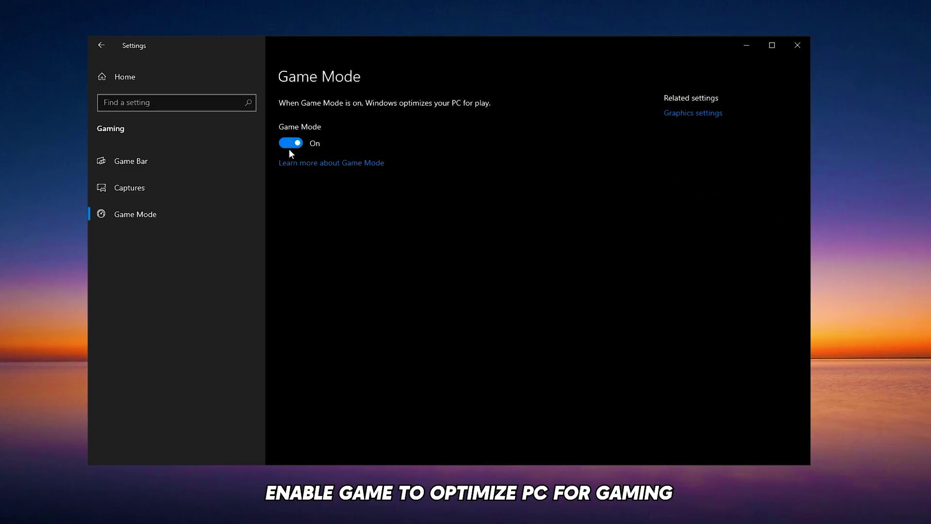
left_click(689, 114)
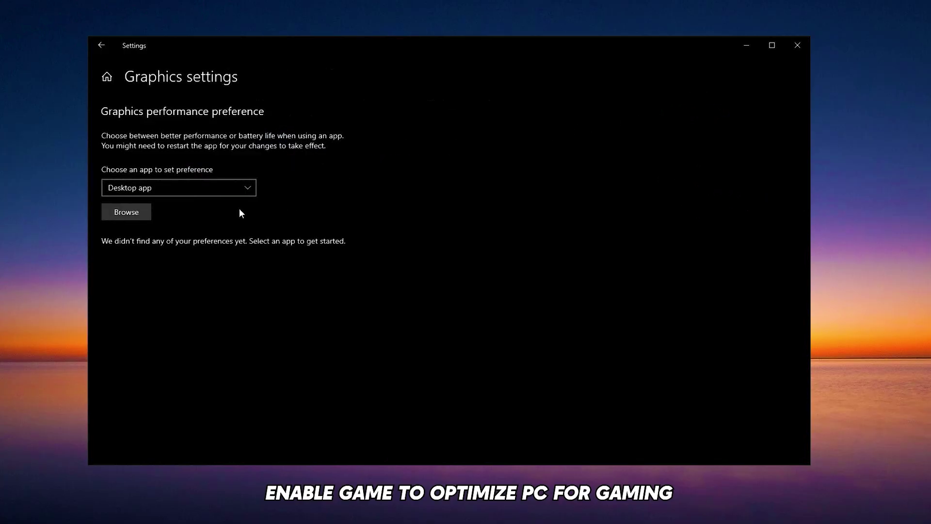
left_click(129, 211)
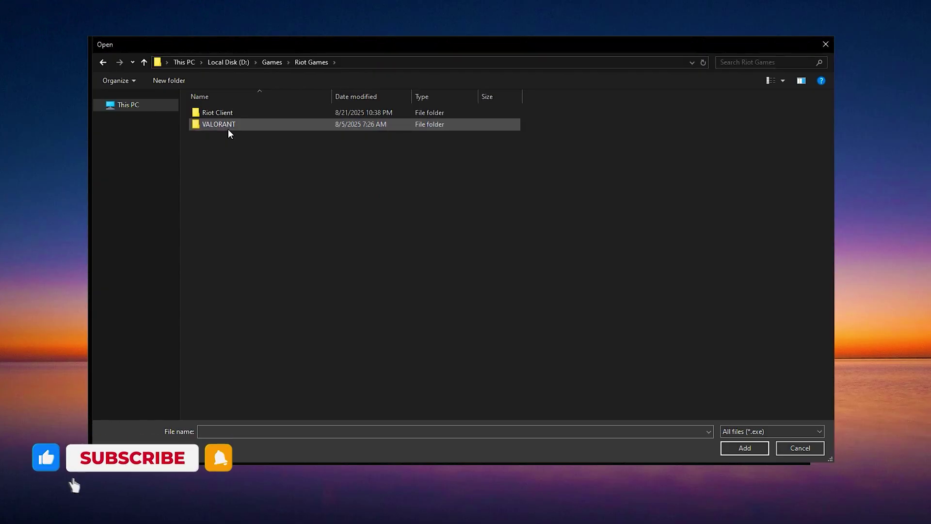
double_click(228, 127)
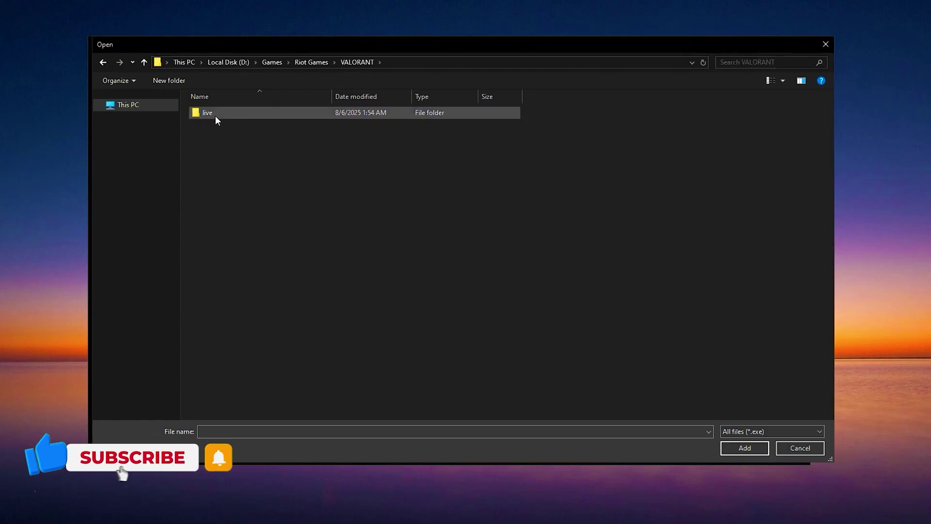
double_click(214, 115)
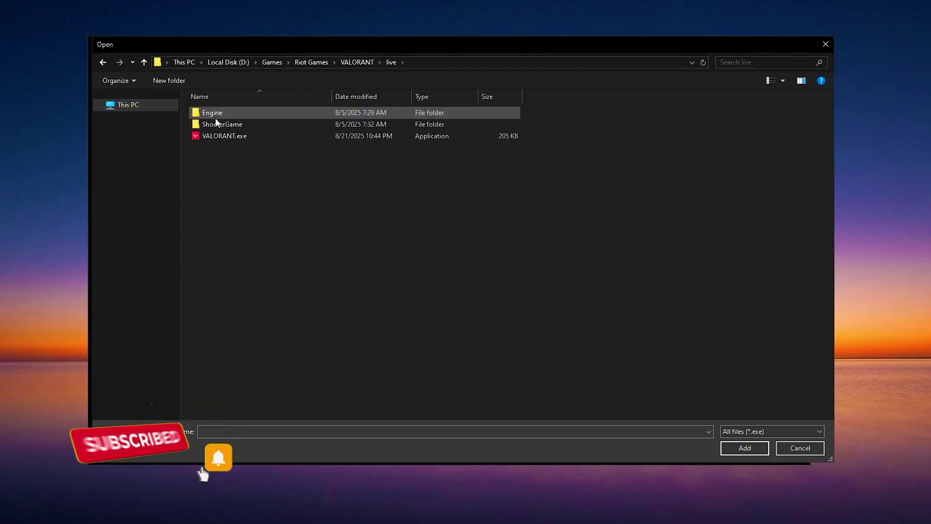
double_click(224, 123)
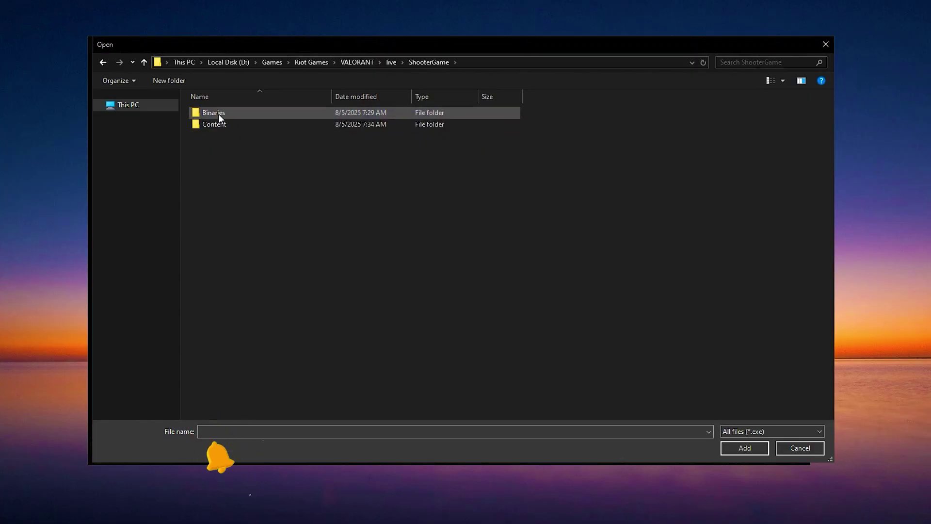
double_click(217, 113)
double_click(220, 116)
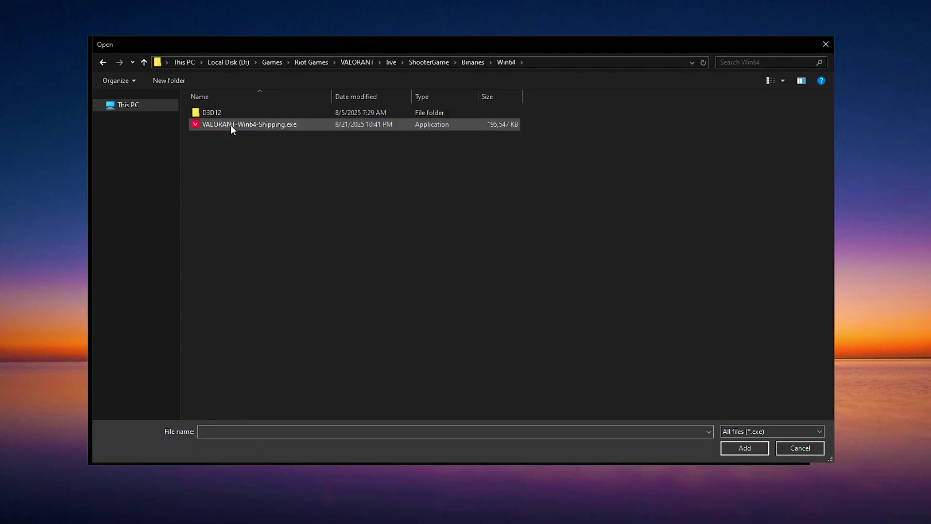
left_click(249, 125)
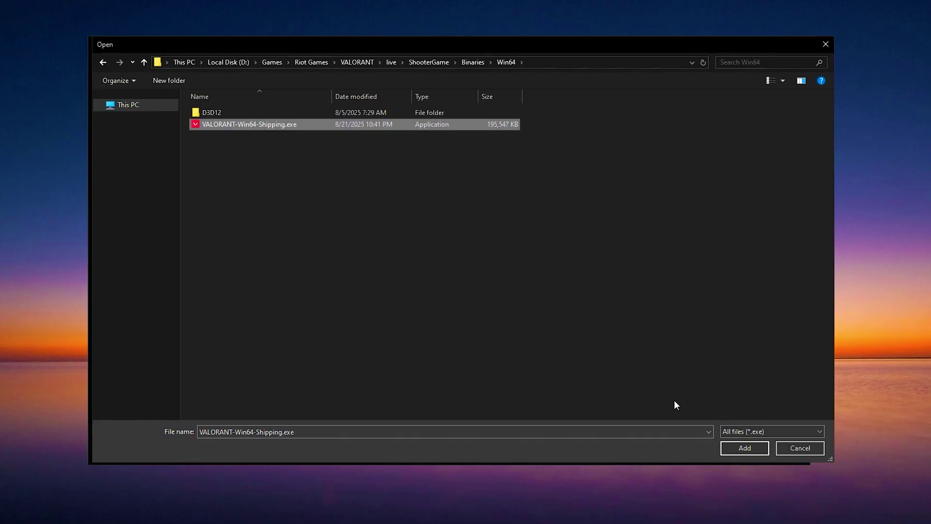
left_click(761, 444)
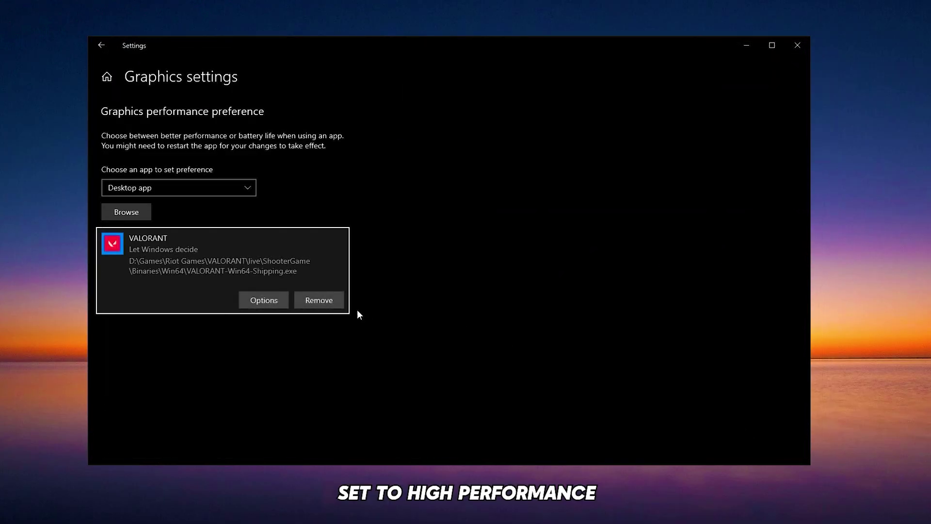
Set the graphics preference of the VALORANT entry to High performance and save it.
left_click(269, 298)
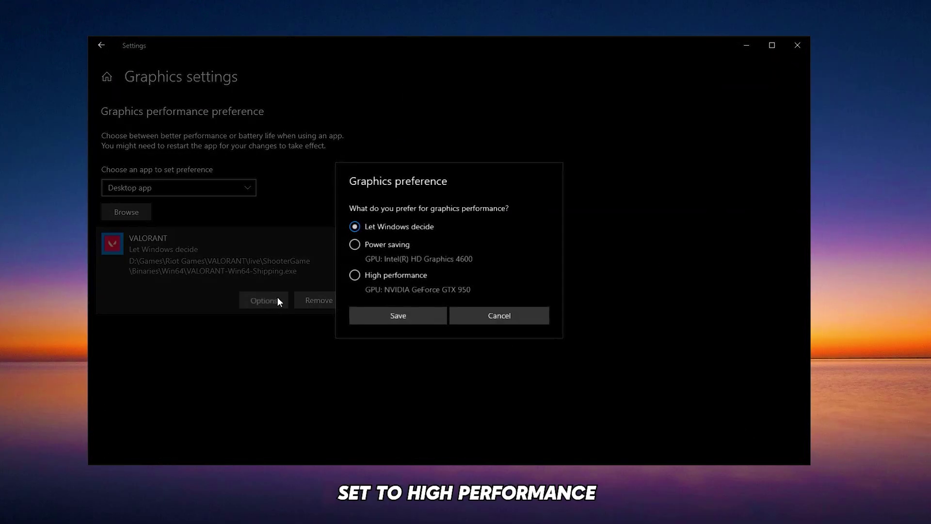
left_click(397, 274)
left_click(405, 314)
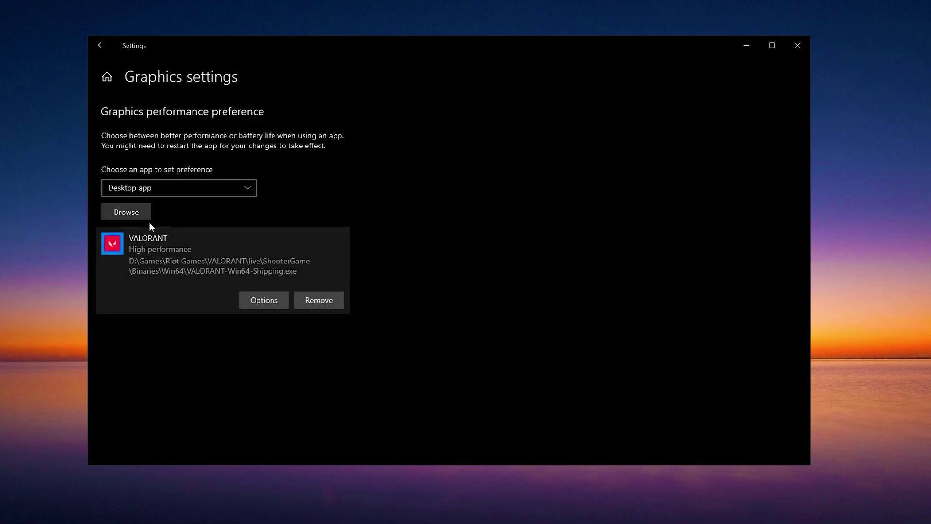
Add VALORANT.exe from the VALORANT\live folder to the graphics performance preferences.
left_click(127, 212)
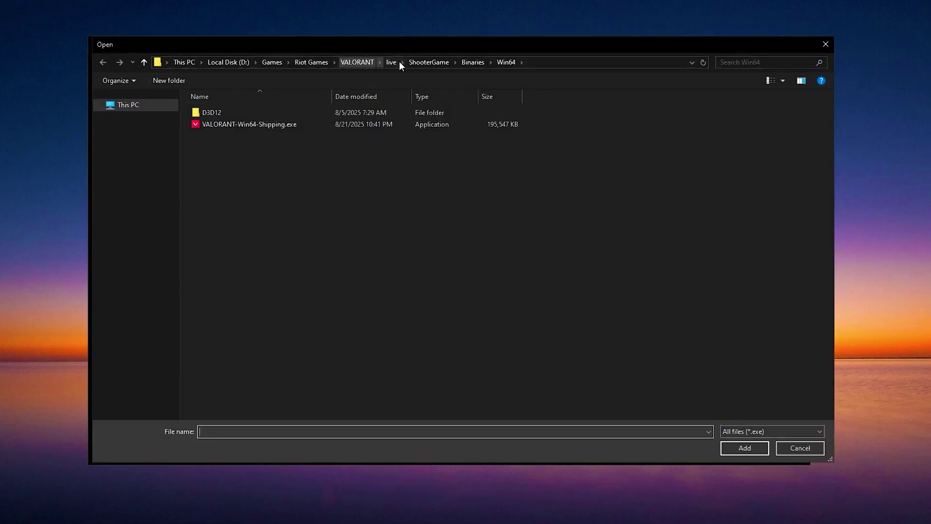
left_click(425, 63)
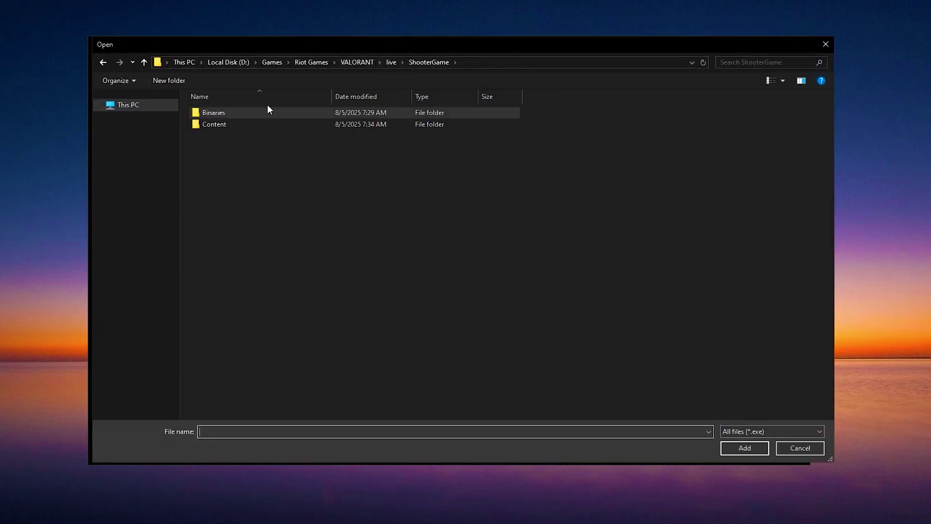
left_click(362, 63)
double_click(224, 117)
left_click(220, 136)
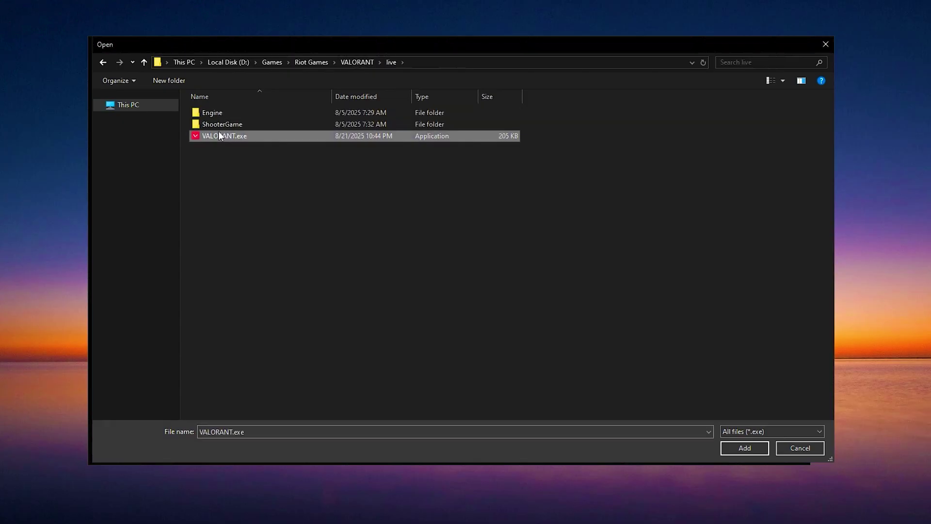
double_click(219, 136)
Set the graphics preference of the BootstrapPackagedGame entry to High performance, save it and close Settings.
left_click(264, 289)
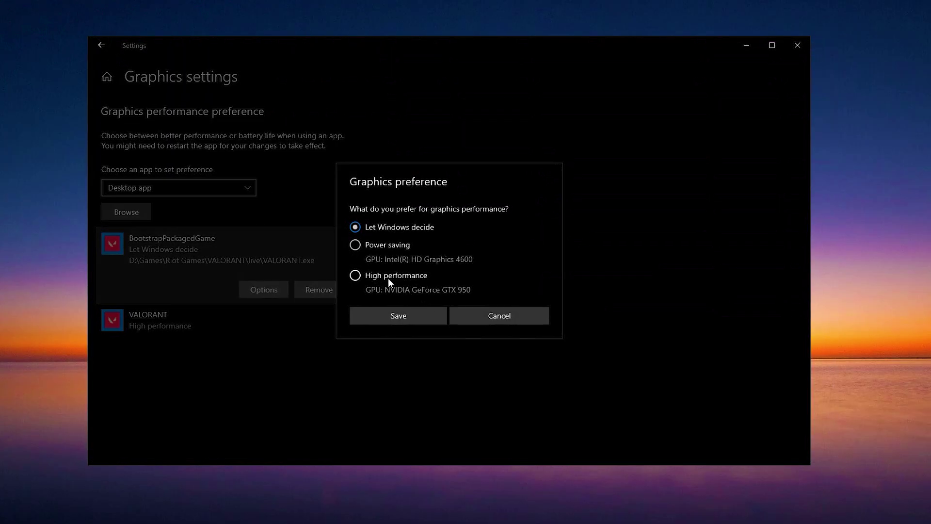
left_click(360, 316)
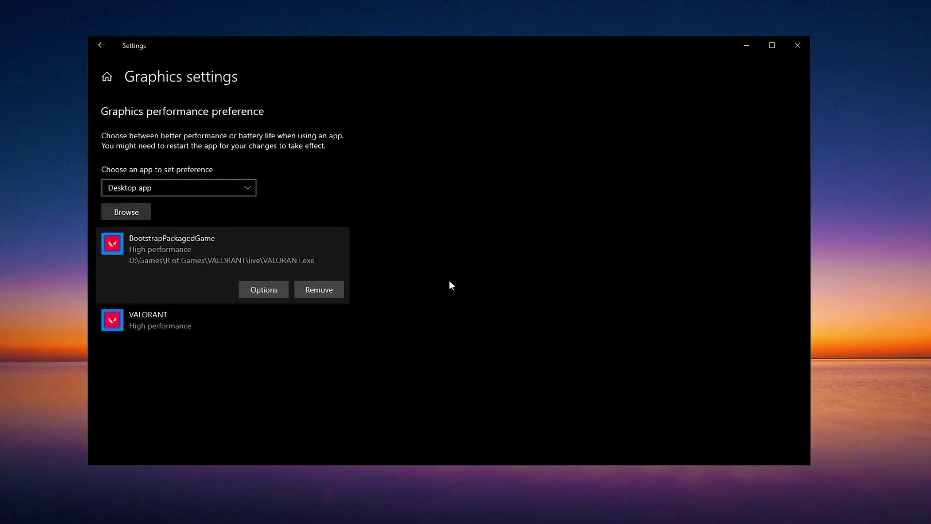
left_click(798, 45)
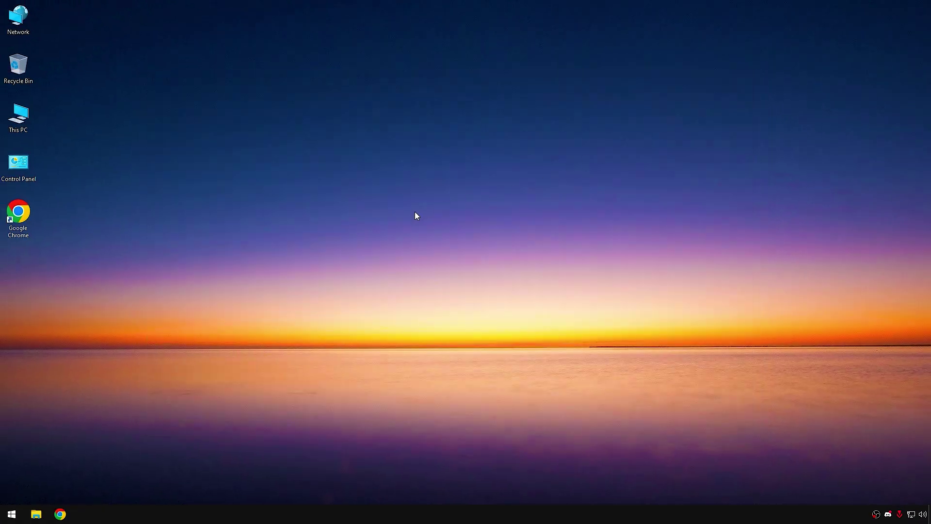
Open the Local Group Policy Editor by running gpedit.msc.
right_click(11, 513)
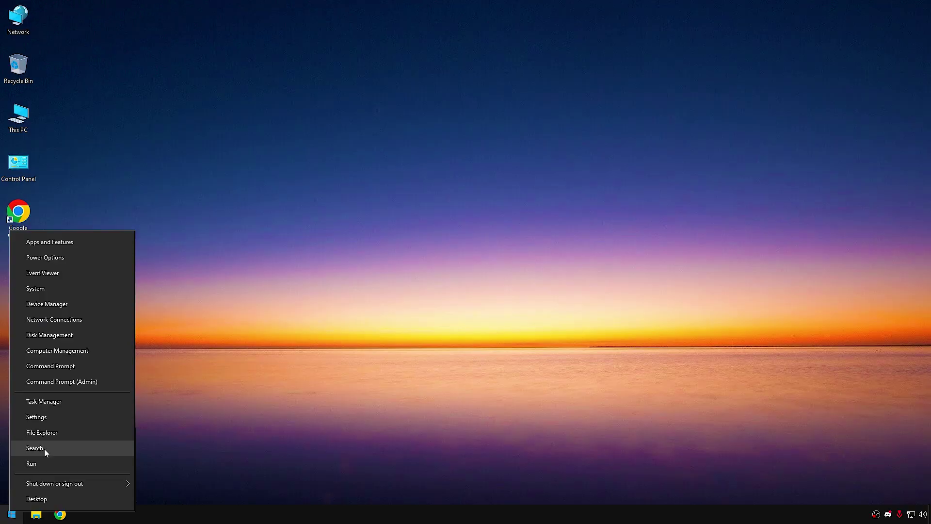
left_click(33, 462)
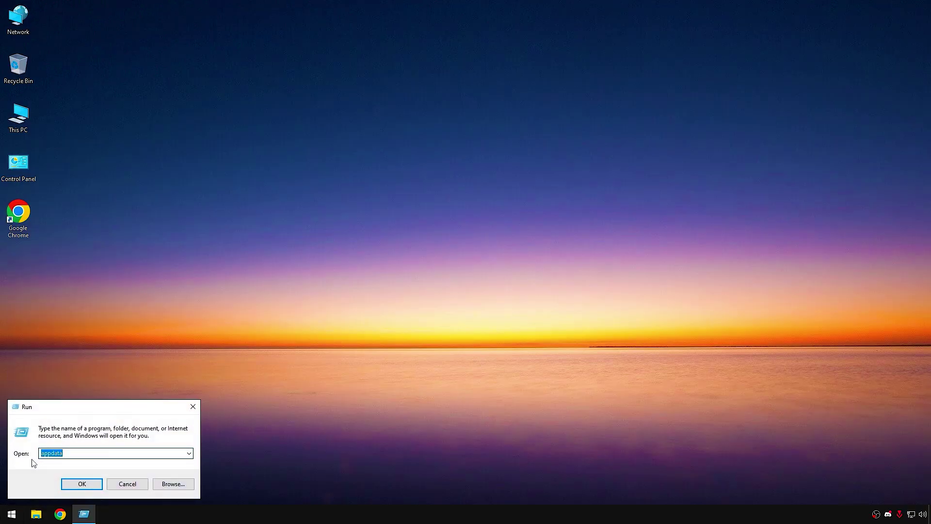
type("gpedit")
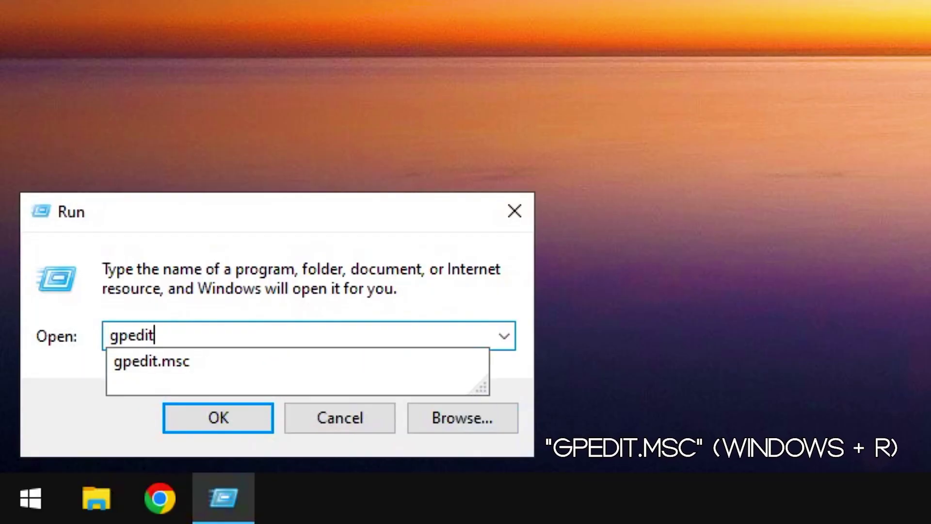
type(".msc")
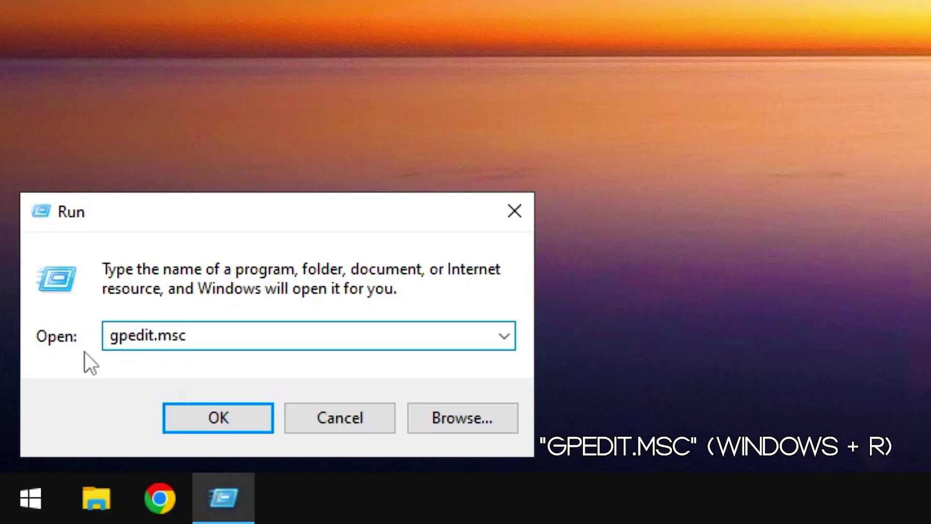
left_click_drag(228, 333, 92, 337)
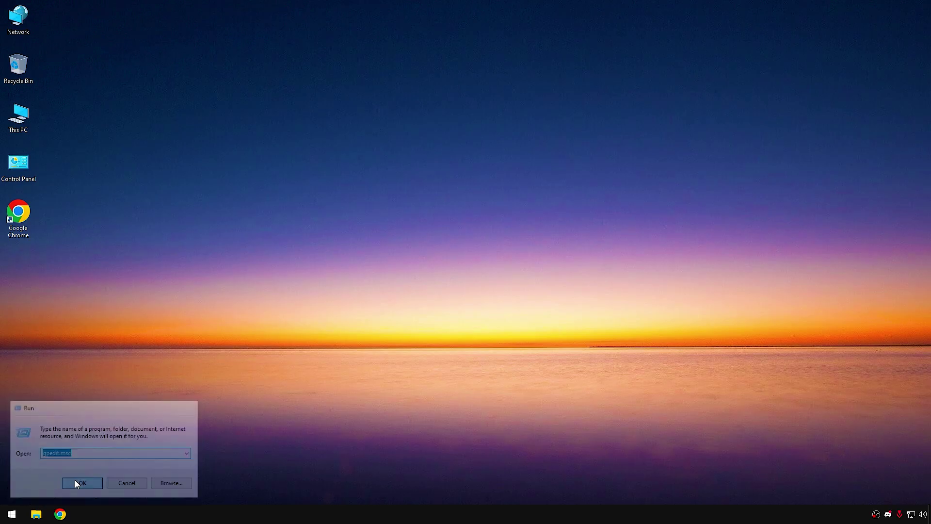
left_click(204, 416)
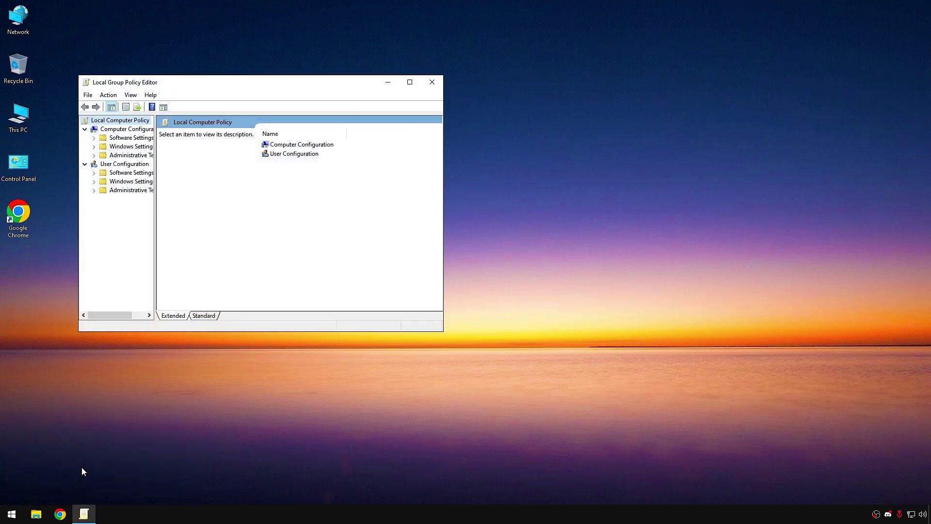
Enlarge the editor and open the "Let Windows apps run in the background" policy under Computer Configuration > Administrative Templates > Windows Components > App Privacy.
left_click_drag(155, 287, 188, 288)
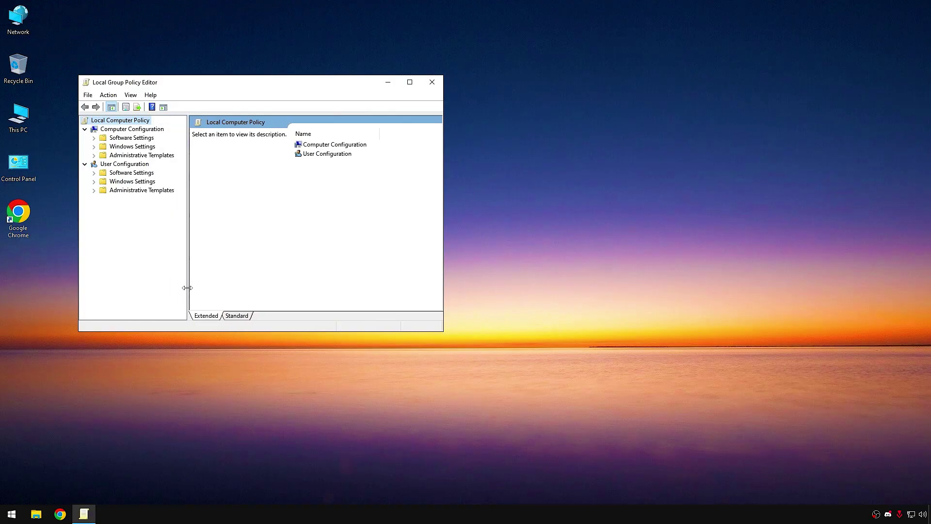
left_click_drag(443, 335, 496, 382)
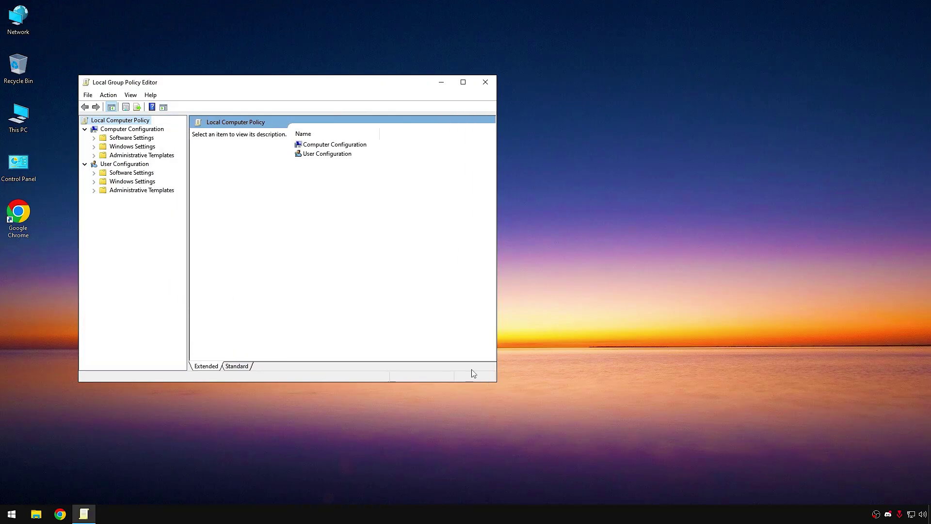
left_click(173, 155)
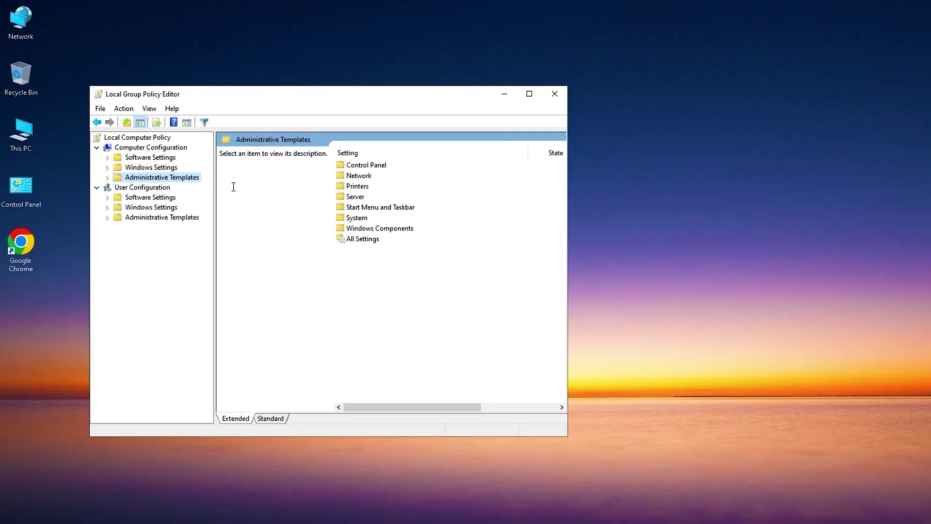
double_click(381, 228)
double_click(353, 197)
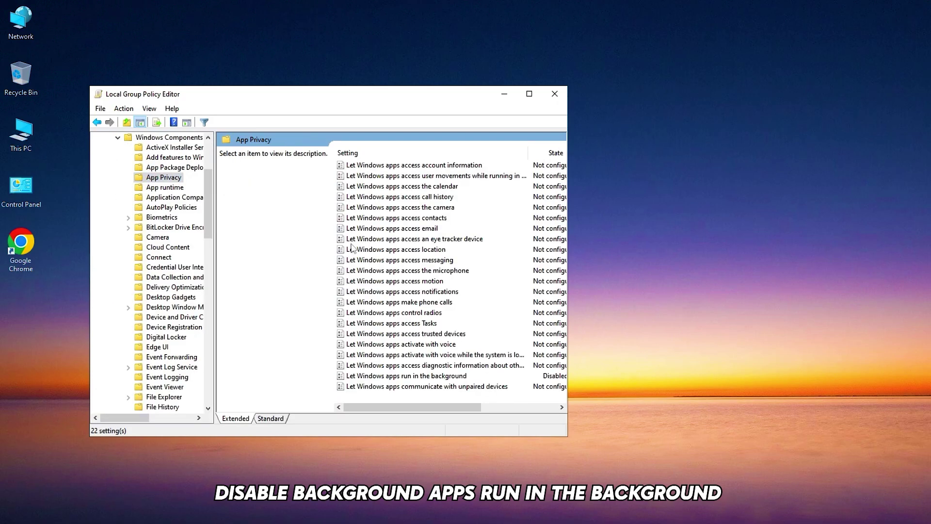
scroll(352, 248, "right", 2)
double_click(391, 376)
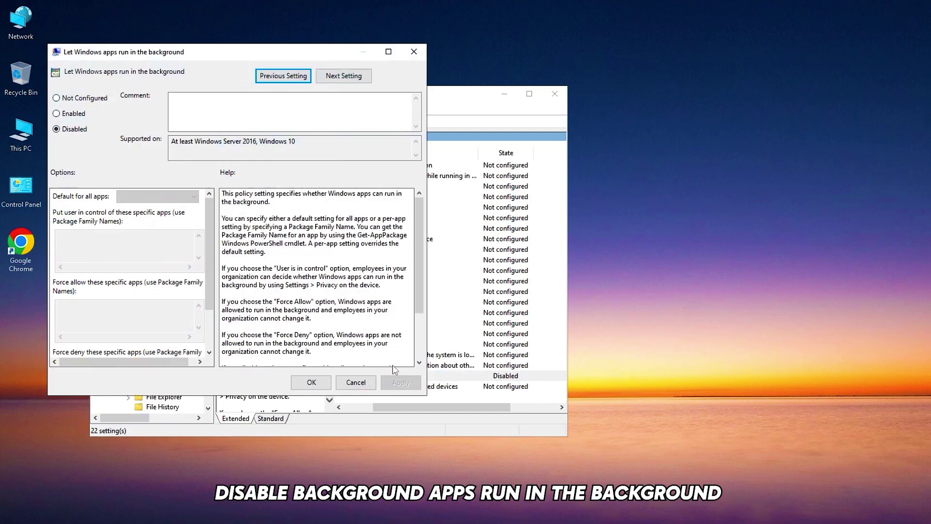
Set the background apps policy to Enabled with Force Deny as the default for all apps and apply it.
left_click(74, 114)
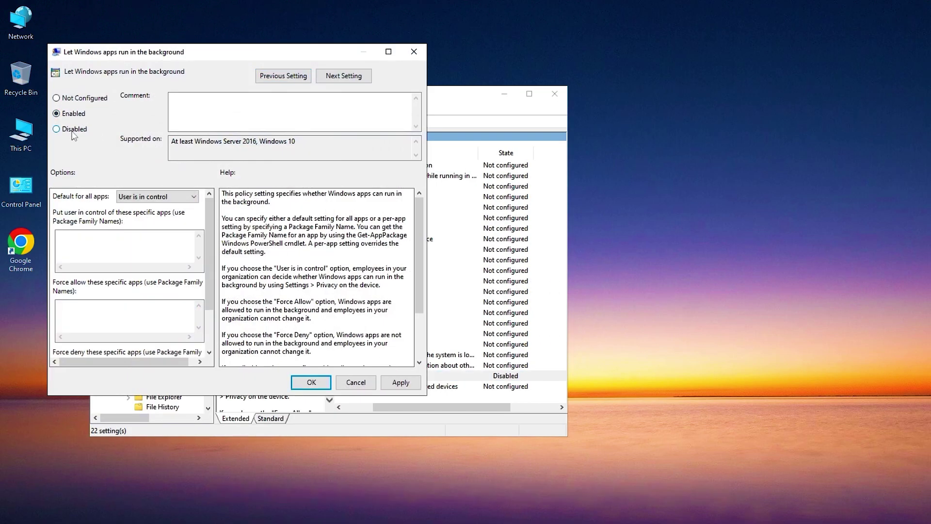
left_click(157, 198)
left_click(143, 220)
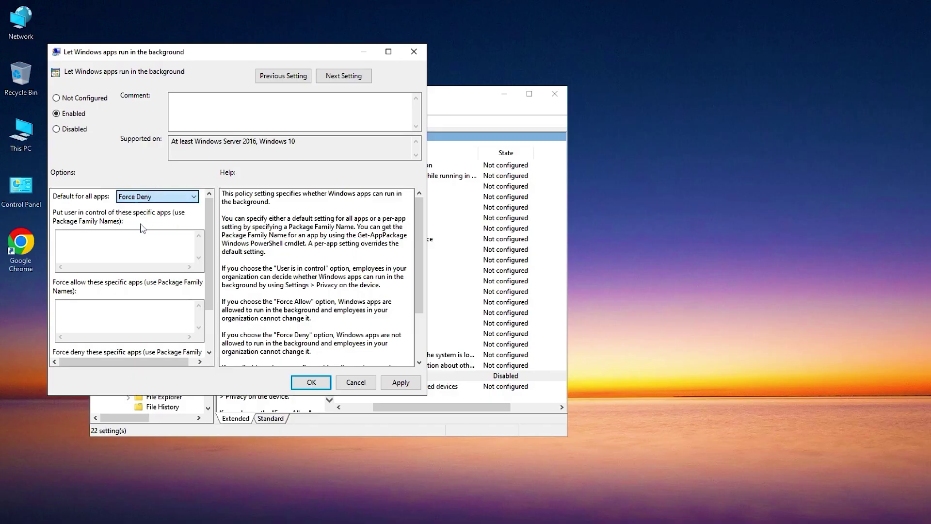
left_click(412, 384)
Set the "Let Windows apps run in the background" policy to Disabled, apply it and close the Group Policy Editor.
left_click(72, 130)
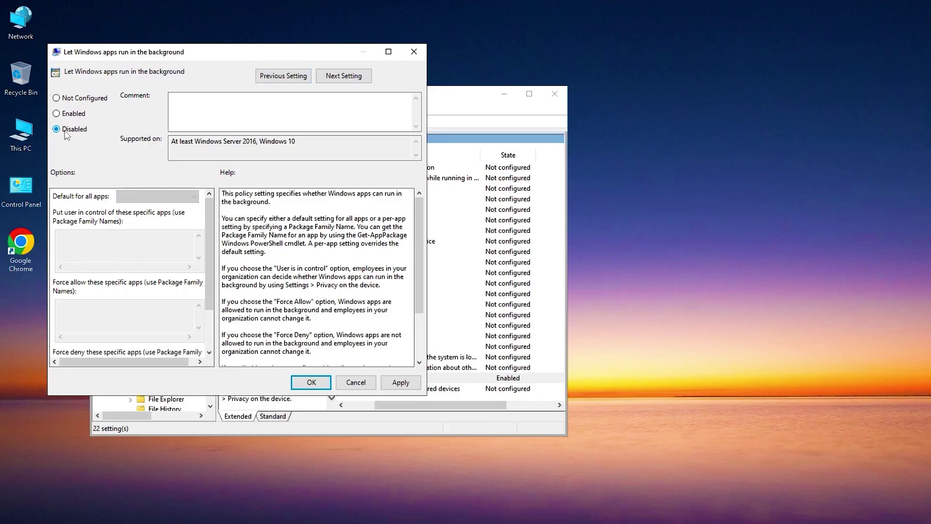
left_click(401, 383)
left_click(311, 382)
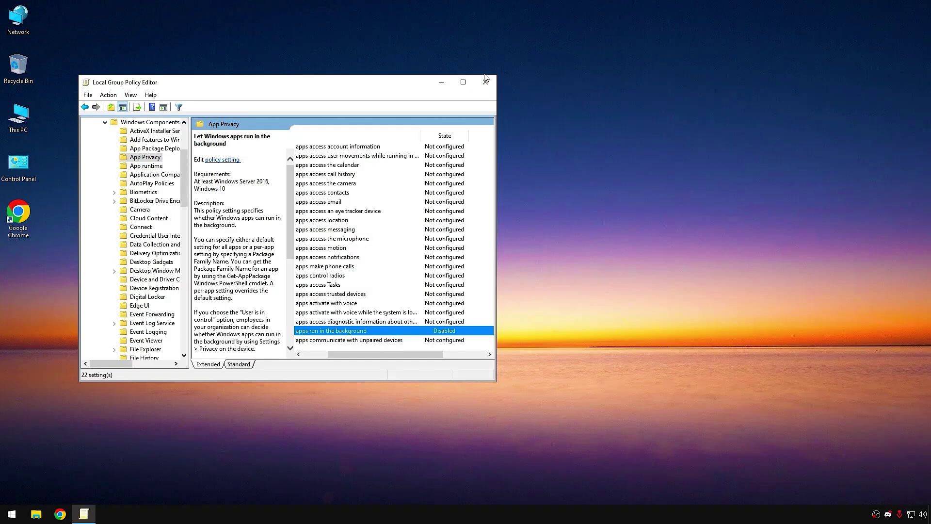
left_click(554, 94)
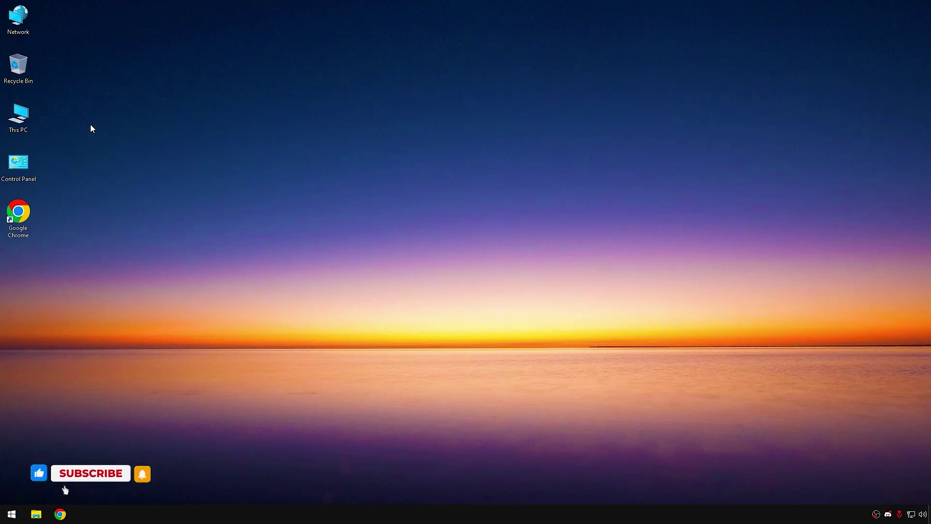
Browse in File Explorer to the folder D:\Games\Riot Games\VALORANT\live.
double_click(29, 123)
double_click(435, 254)
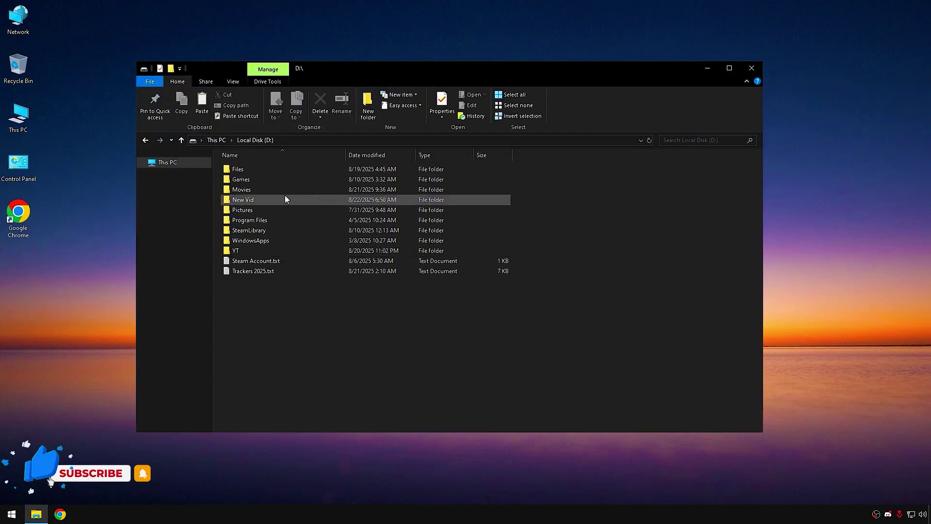
double_click(250, 180)
double_click(249, 170)
double_click(249, 180)
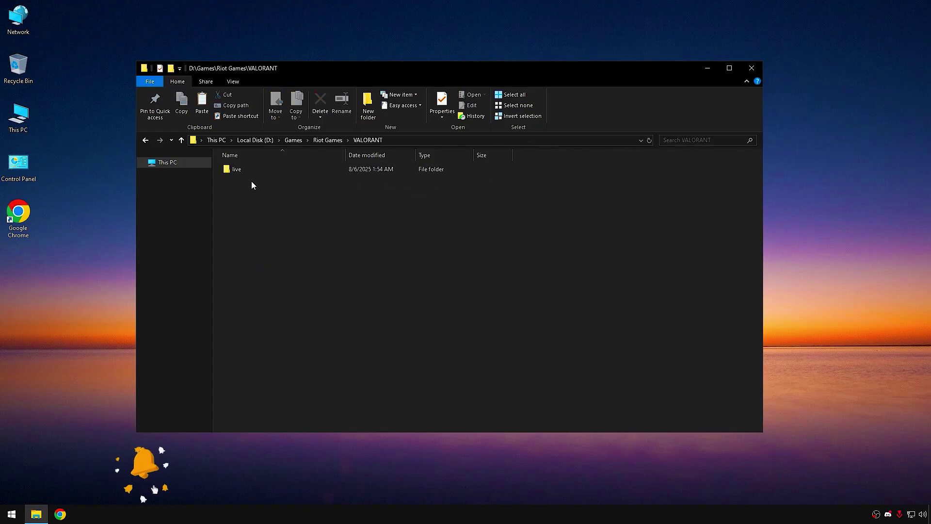
double_click(247, 170)
In the compatibility properties of VALORANT.exe, disable fullscreen optimizations and enable running the program as an administrator.
right_click(245, 220)
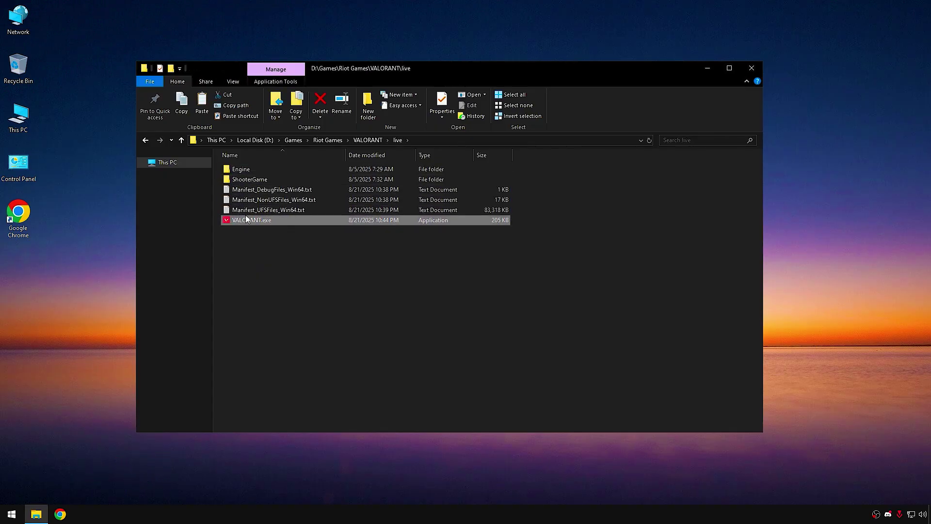
left_click(316, 438)
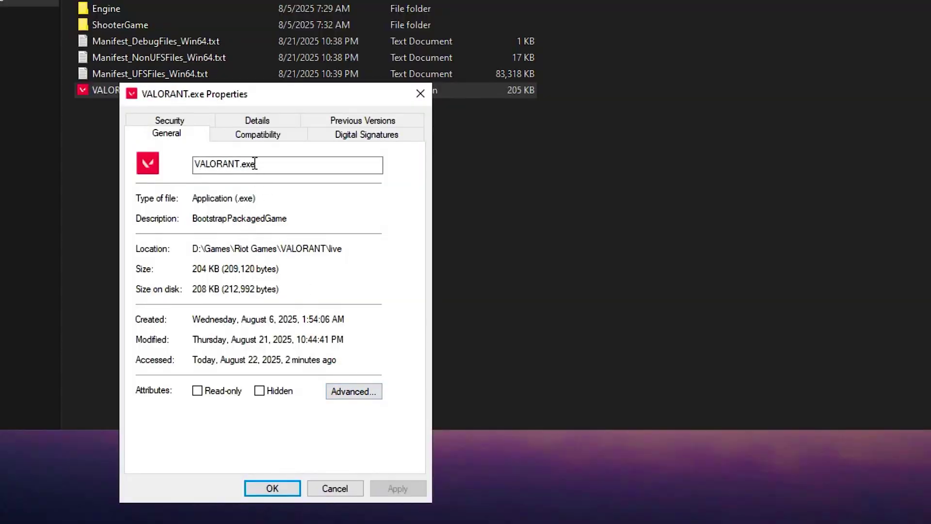
left_click(249, 139)
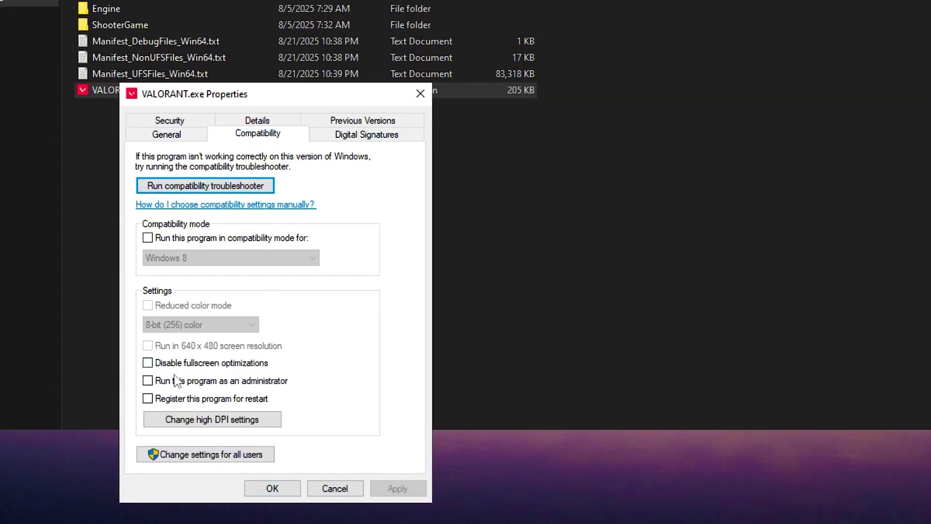
left_click(187, 382)
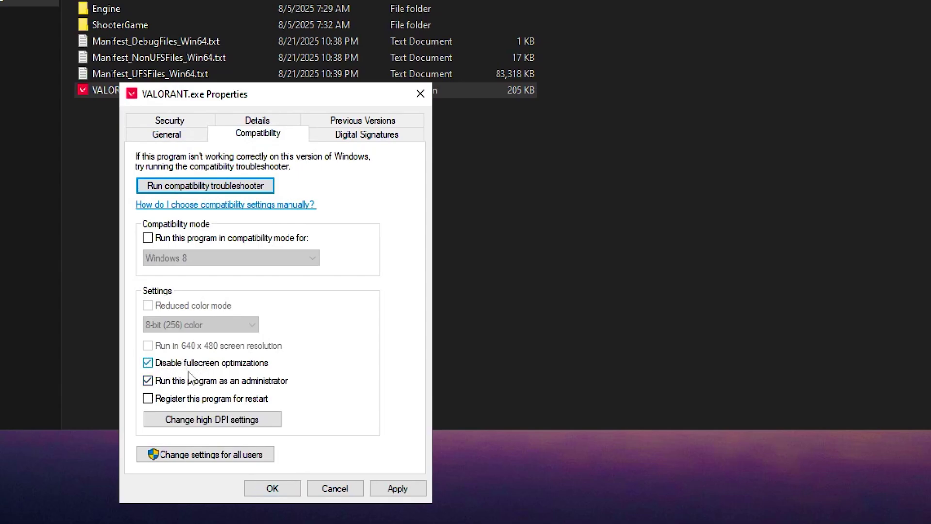
Override the high DPI scaling of VALORANT.exe with scaling performed by Application, and apply the file's properties.
left_click(225, 420)
left_click_drag(303, 173, 592, 151)
left_click(490, 372)
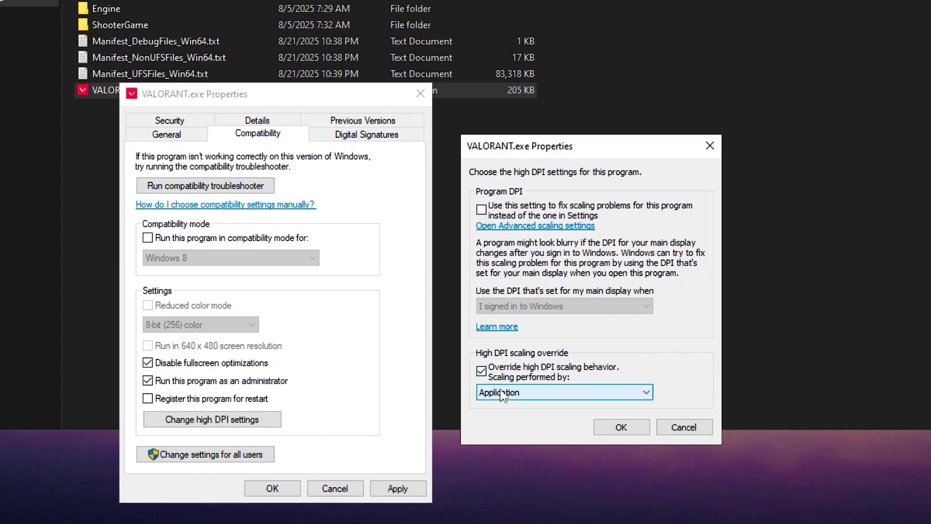
left_click(500, 391)
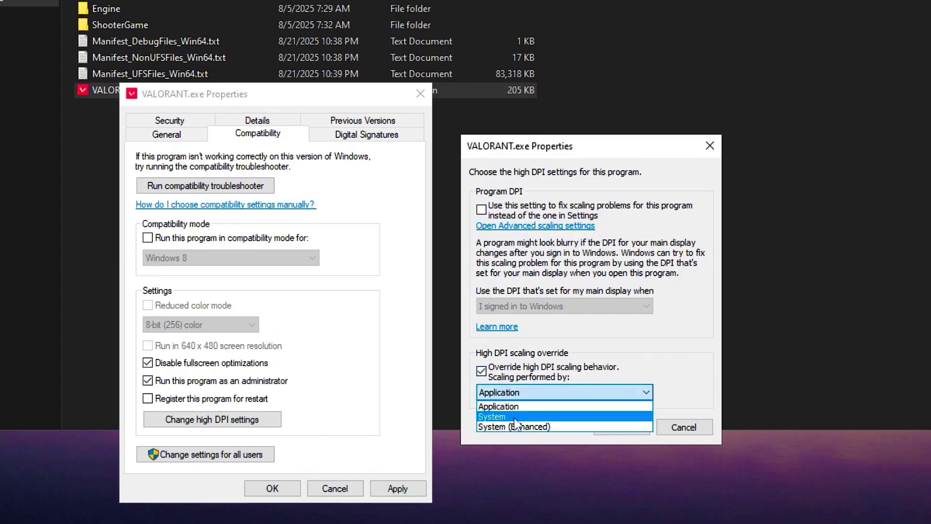
left_click(500, 393)
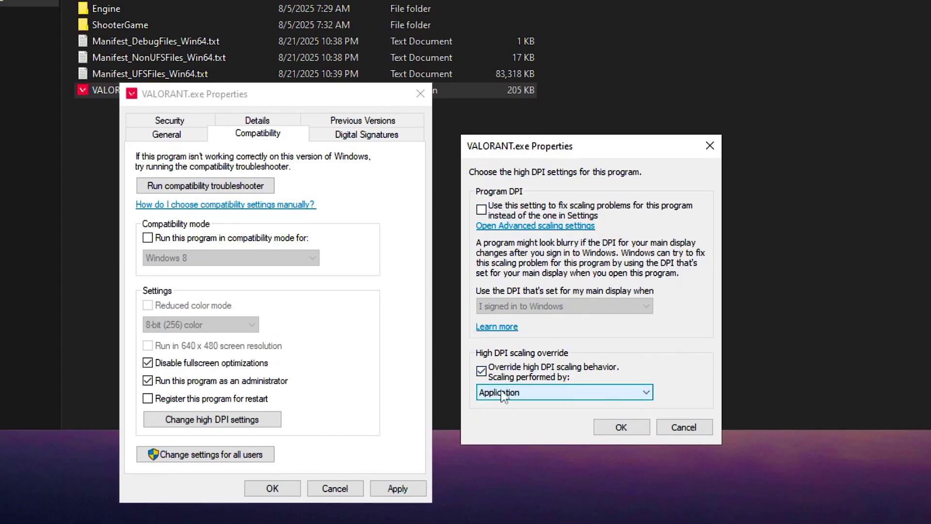
left_click(623, 426)
left_click(398, 488)
left_click(272, 488)
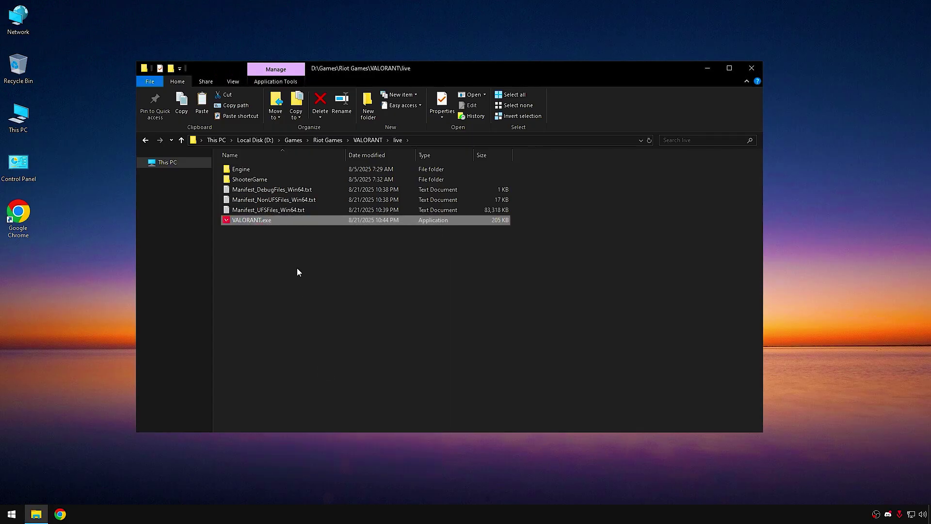
Go to the ShooterGame\Binaries\Win64 subfolder and locate VALORANT-Win64-Shipping.exe.
double_click(242, 178)
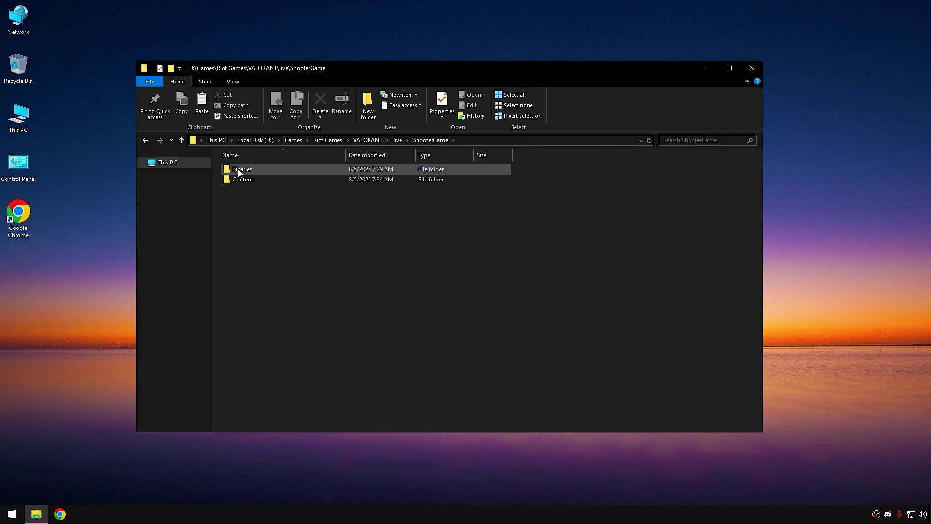
double_click(239, 171)
double_click(238, 170)
scroll(246, 228, "down", 4)
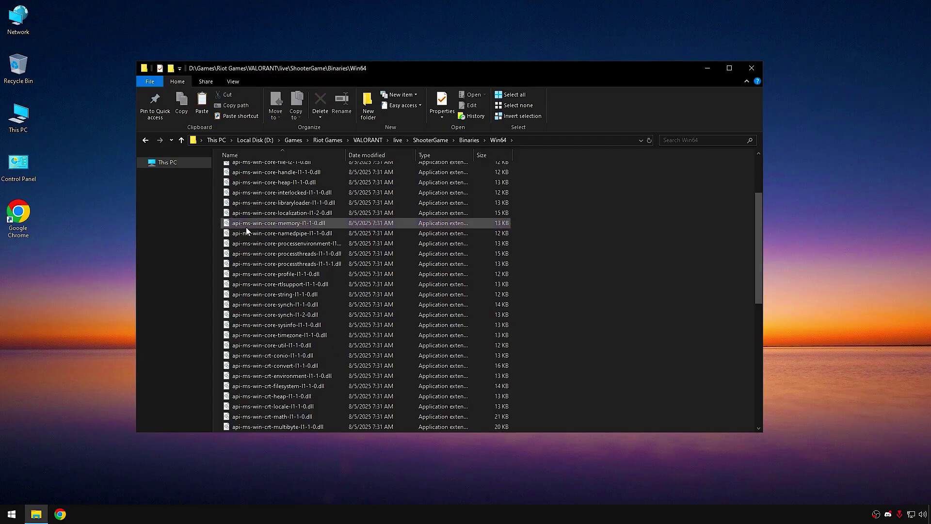
scroll(246, 227, "down", 9)
In the compatibility properties of VALORANT-Win64-Shipping.exe, disable fullscreen optimizations and enable running the program as an administrator.
right_click(248, 375)
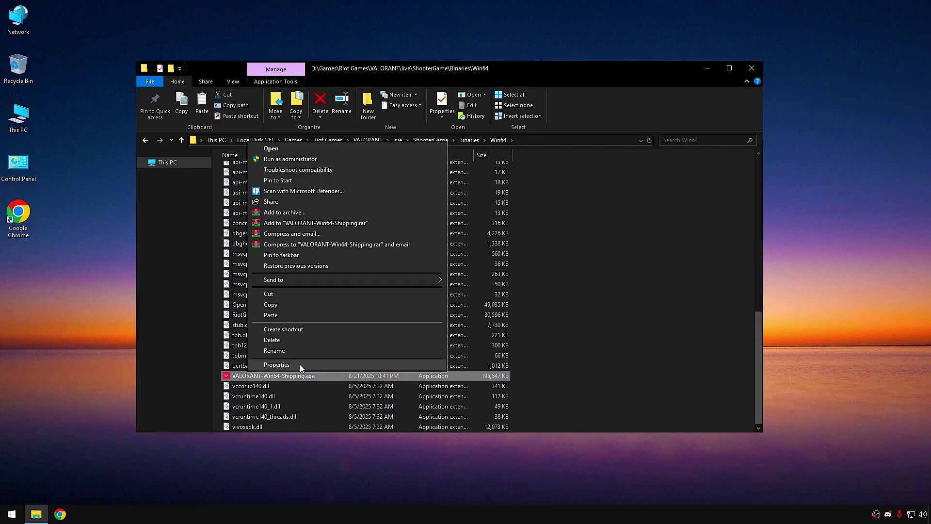
left_click(300, 365)
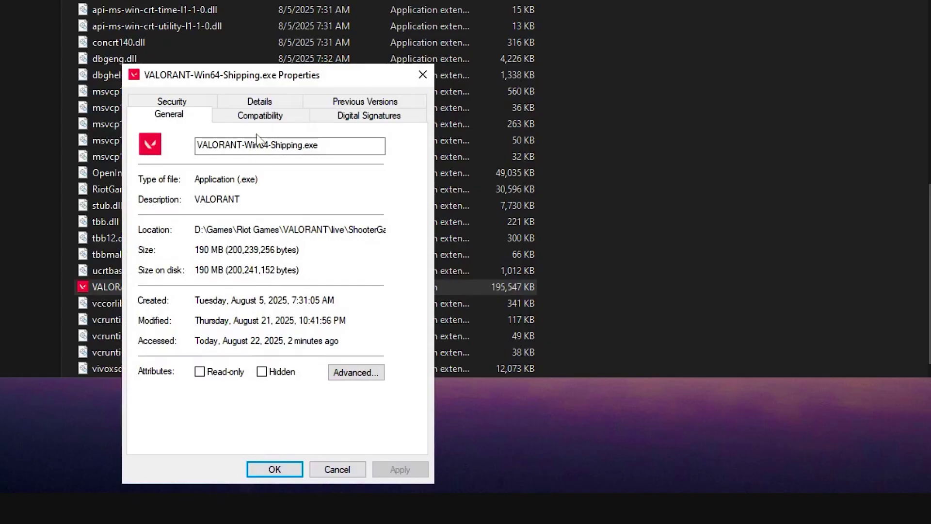
left_click(260, 115)
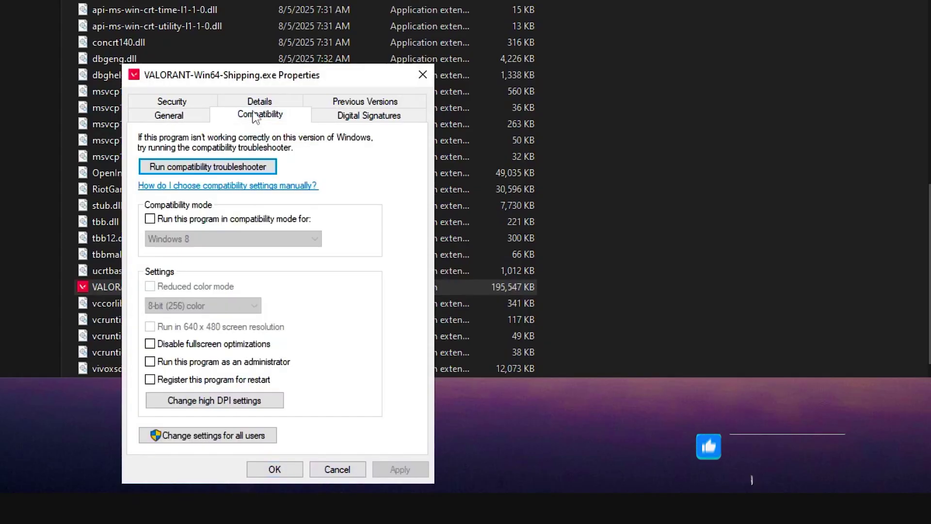
left_click(150, 343)
left_click(167, 364)
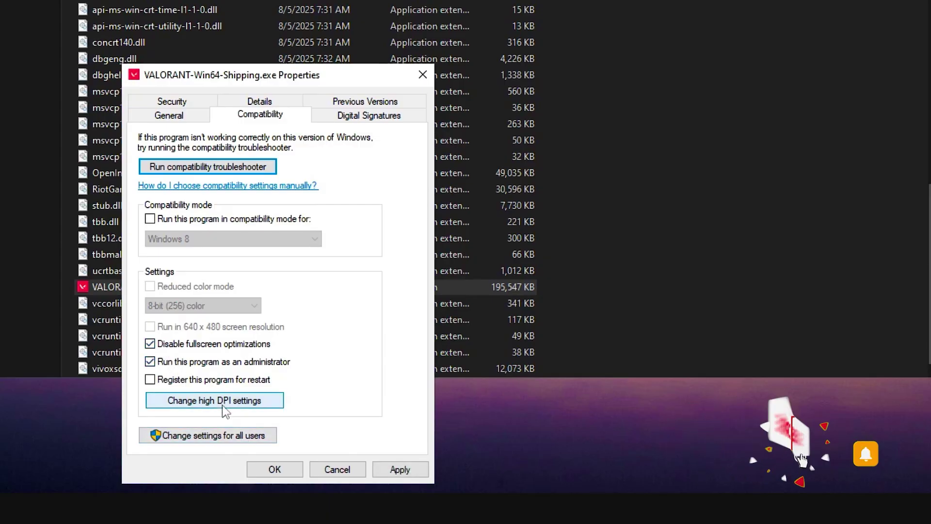
Override the high DPI scaling of VALORANT-Win64-Shipping.exe with scaling performed by Application, apply the file's properties, and close the Win64 folder.
left_click(223, 403)
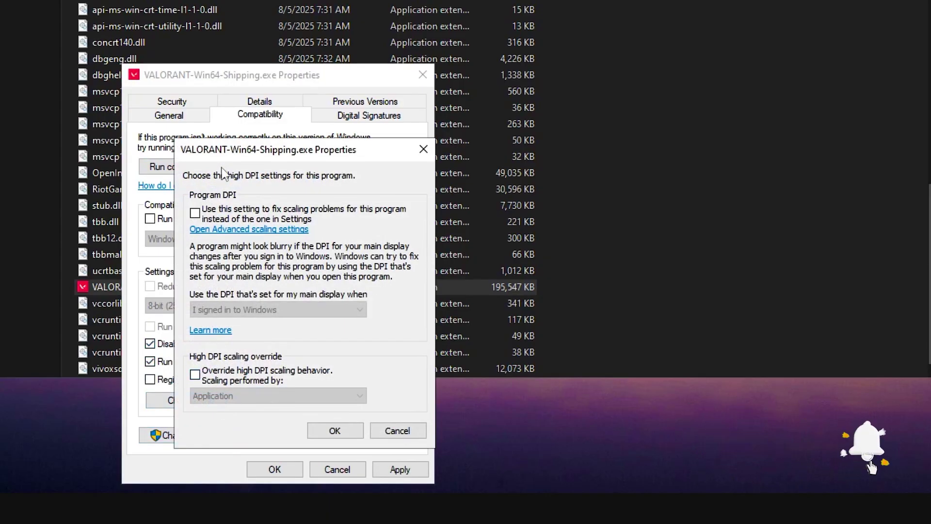
left_click_drag(218, 149, 499, 146)
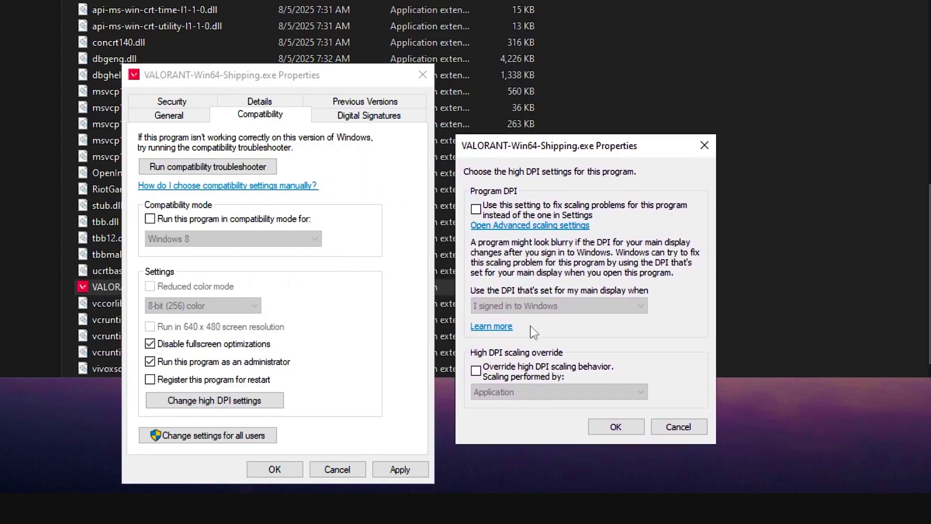
left_click(488, 373)
left_click(501, 392)
left_click(502, 393)
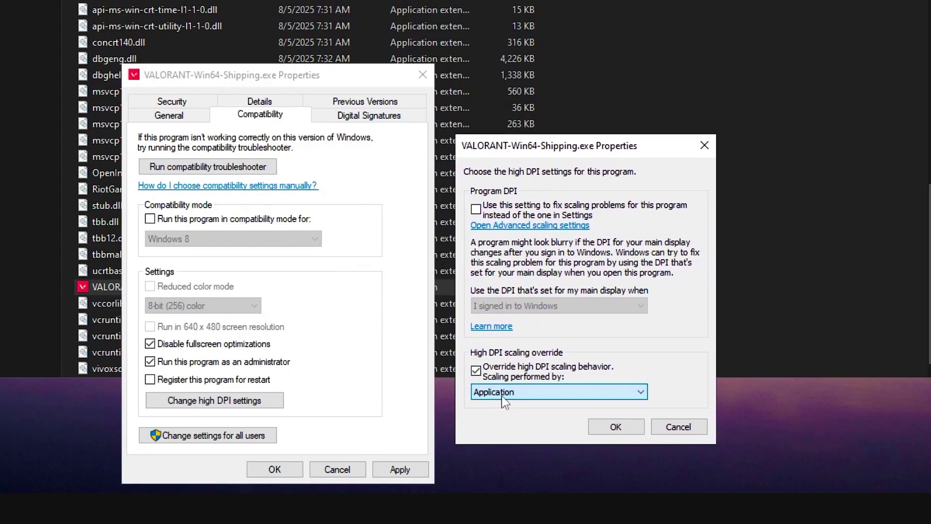
left_click(630, 424)
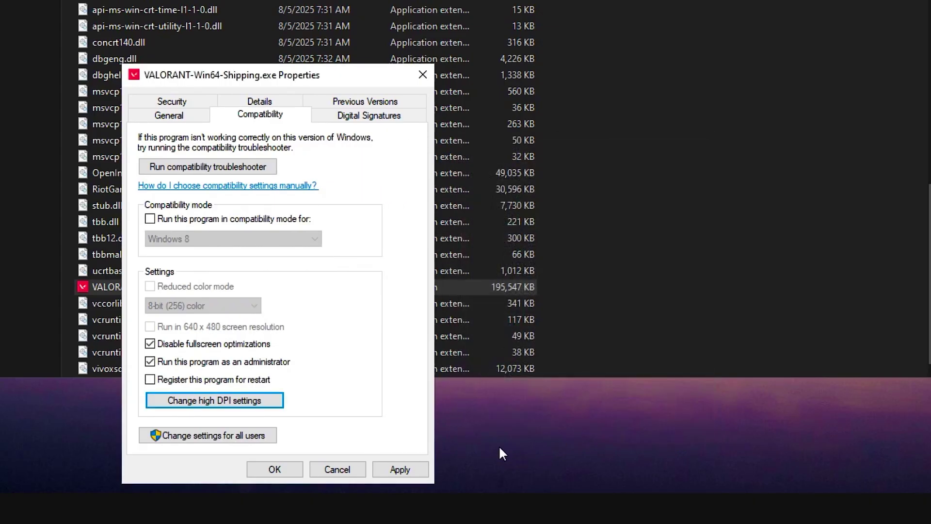
left_click(399, 470)
left_click(273, 469)
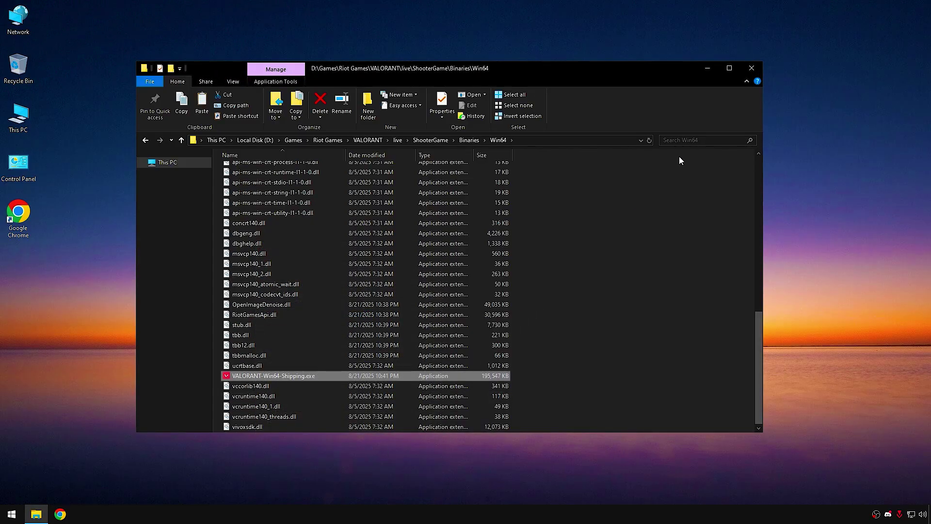
left_click(757, 69)
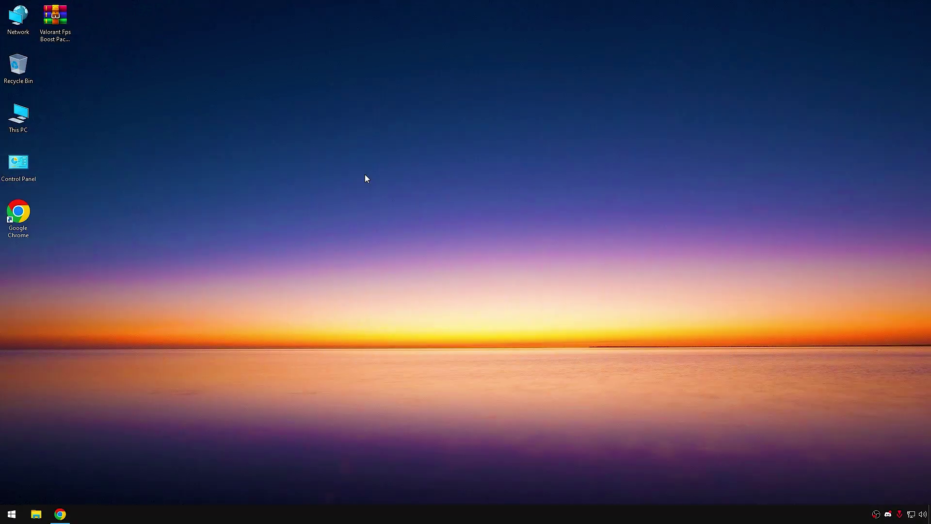
Extract the Valorant Fps Boost Pack folder from the desktop RAR archive to the desktop and close the archive.
left_click(64, 14)
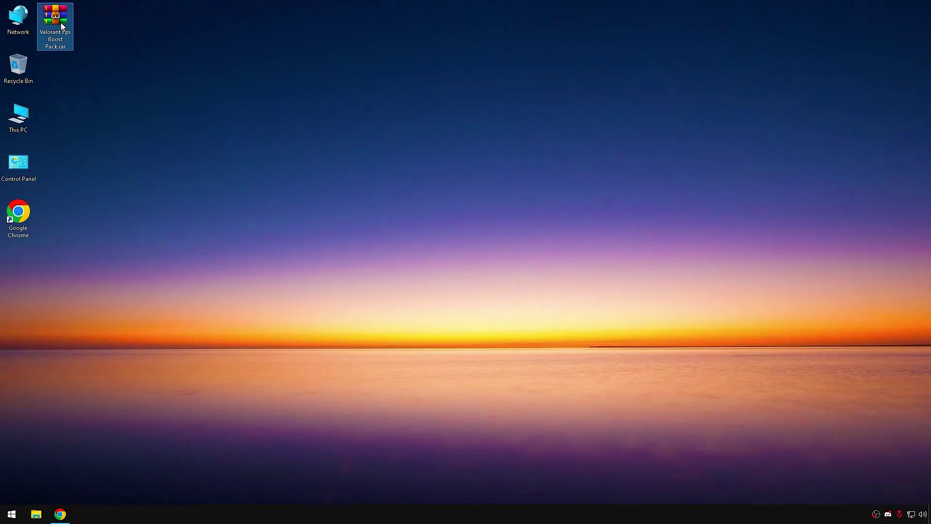
double_click(60, 20)
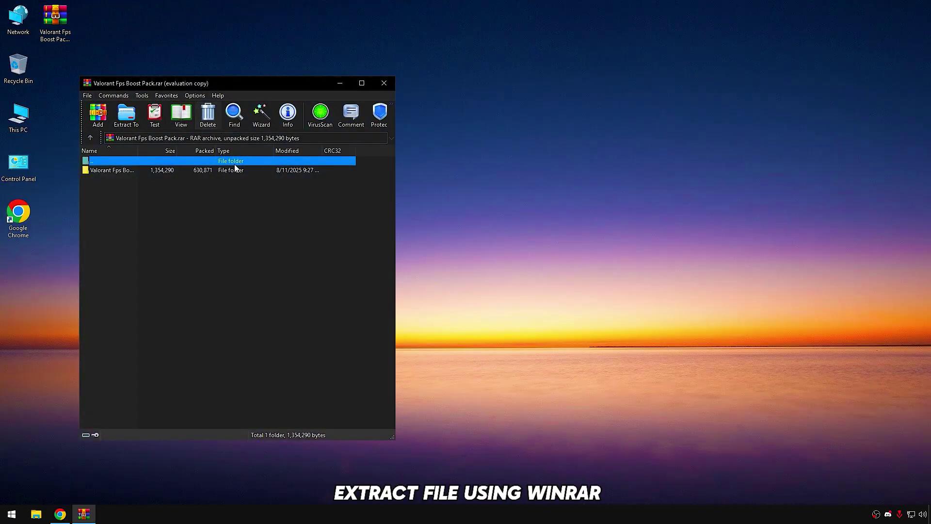
left_click_drag(128, 173, 54, 70)
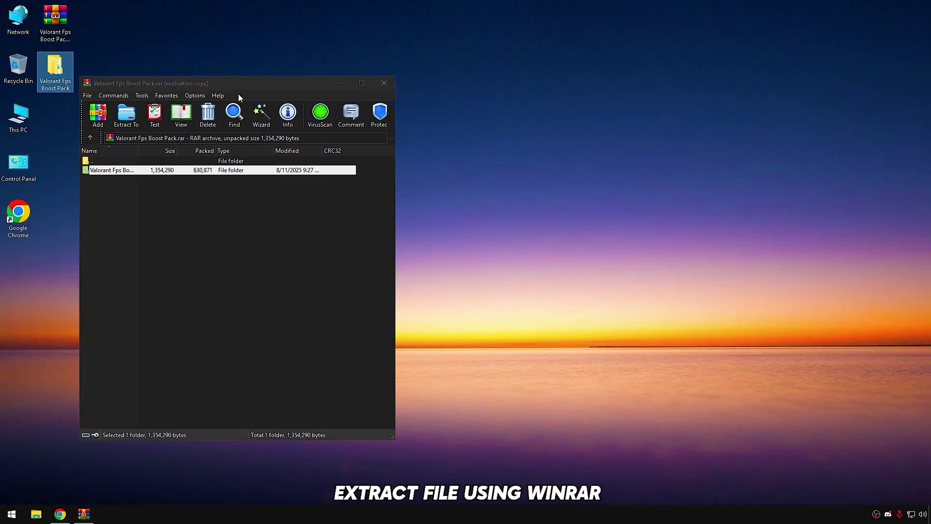
left_click(383, 86)
Merge Install Valorant AboveNormal Priority.reg from the extracted pack's 1 - Valorant Priority folder into the registry.
double_click(70, 63)
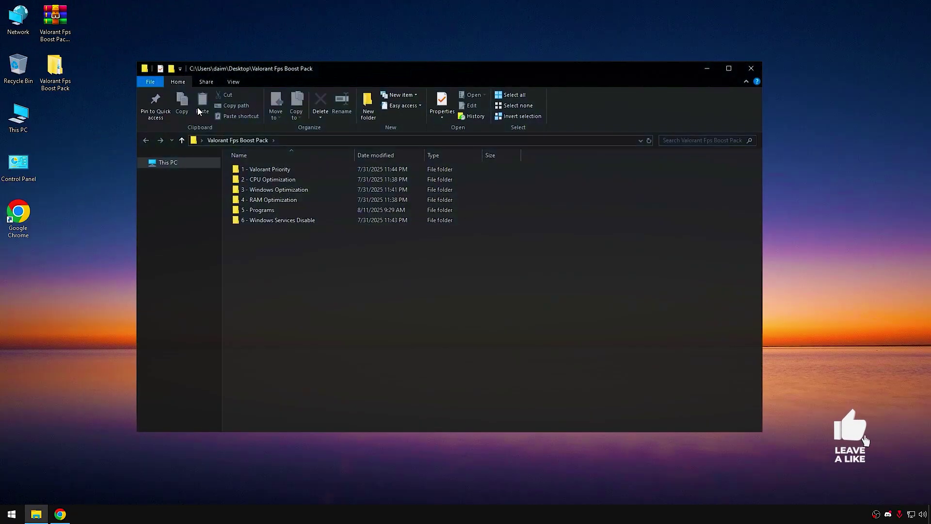
double_click(300, 169)
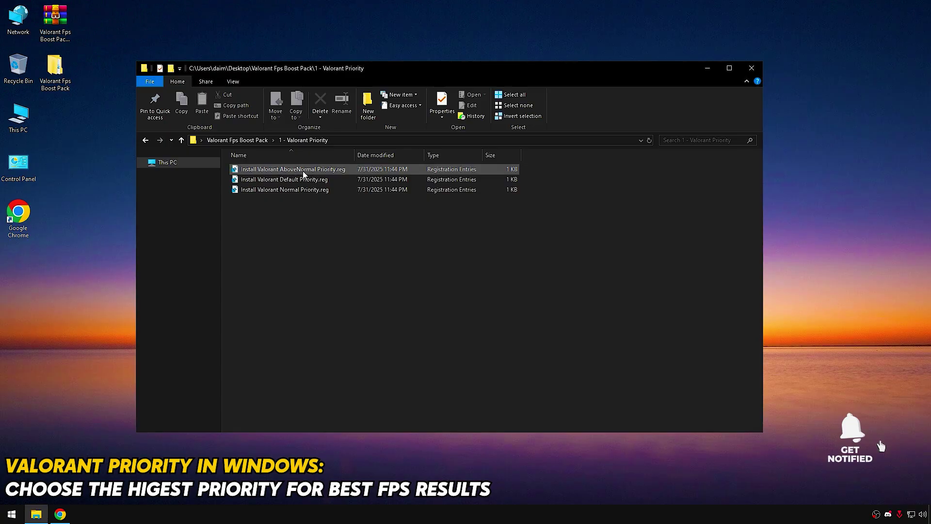
double_click(303, 171)
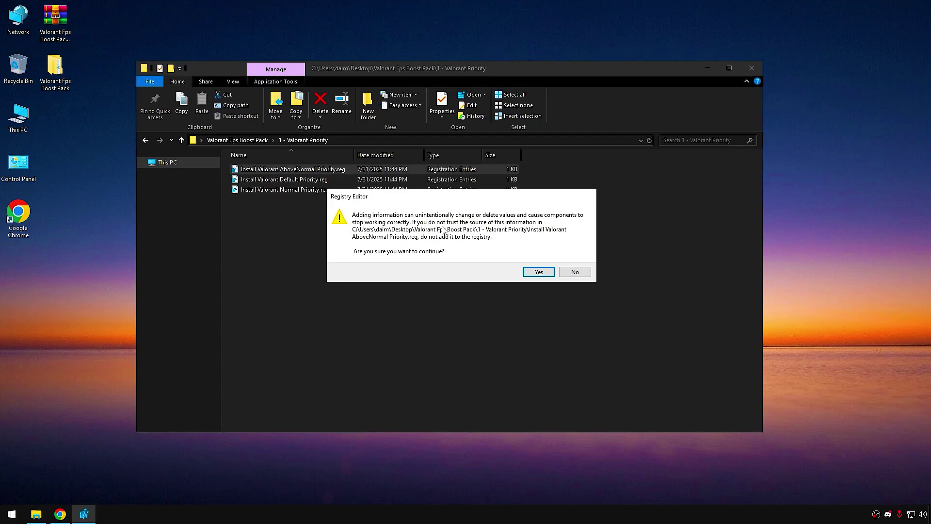
left_click(539, 272)
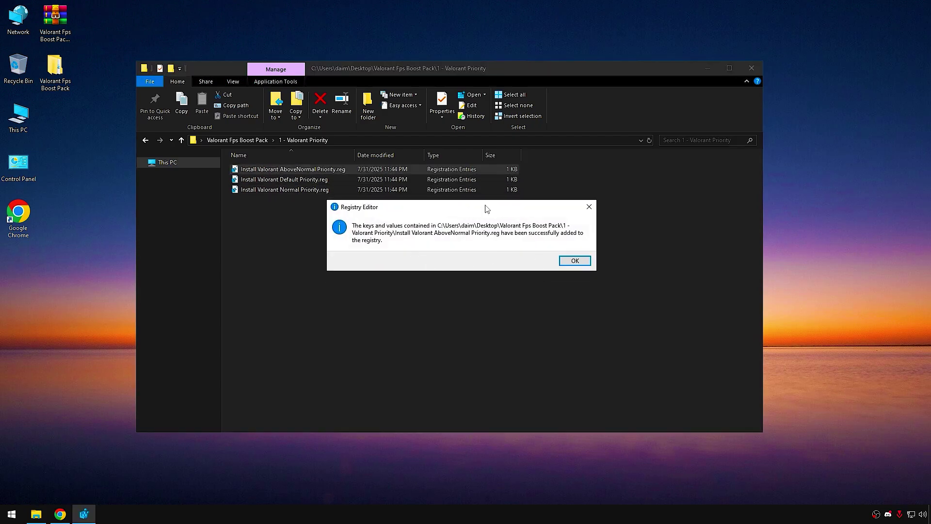
left_click(573, 261)
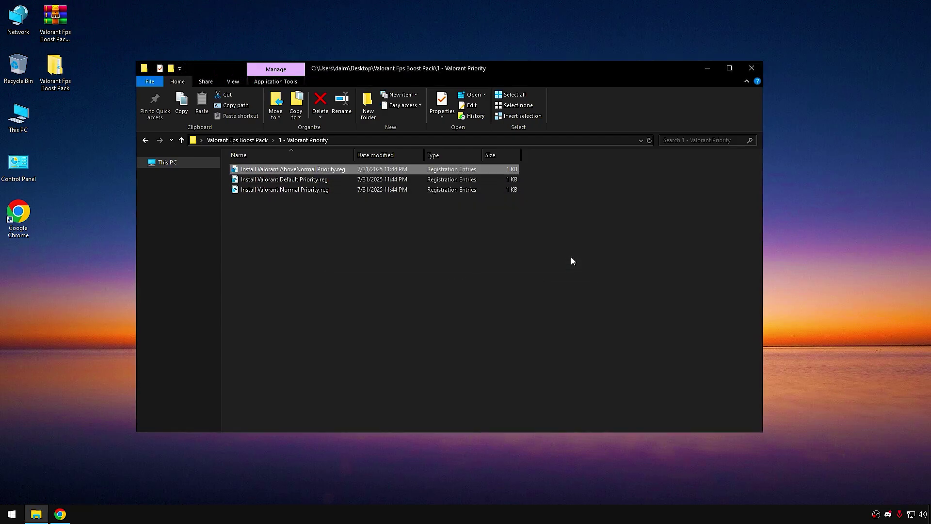
Go to the pack's 2 - CPU Optimization folder and check the contents of its AMD subfolder.
left_click(145, 141)
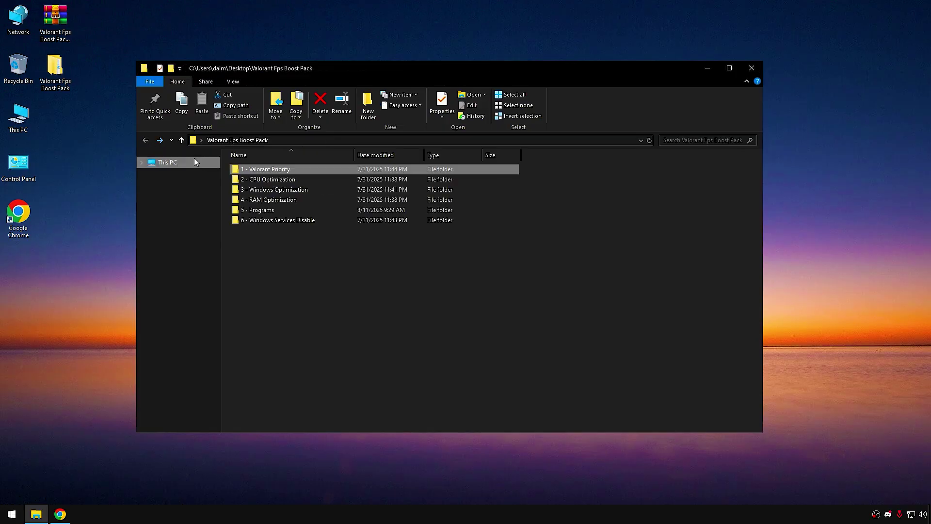
double_click(284, 179)
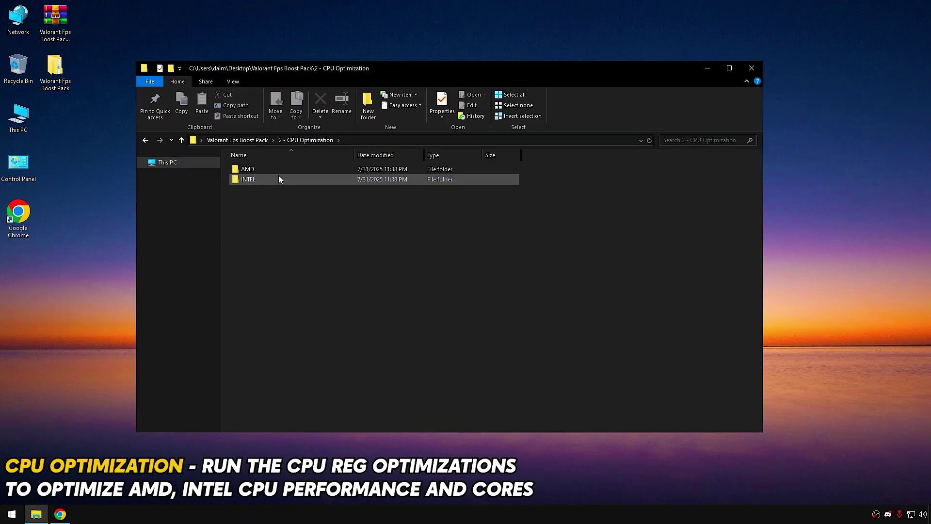
left_click(270, 173)
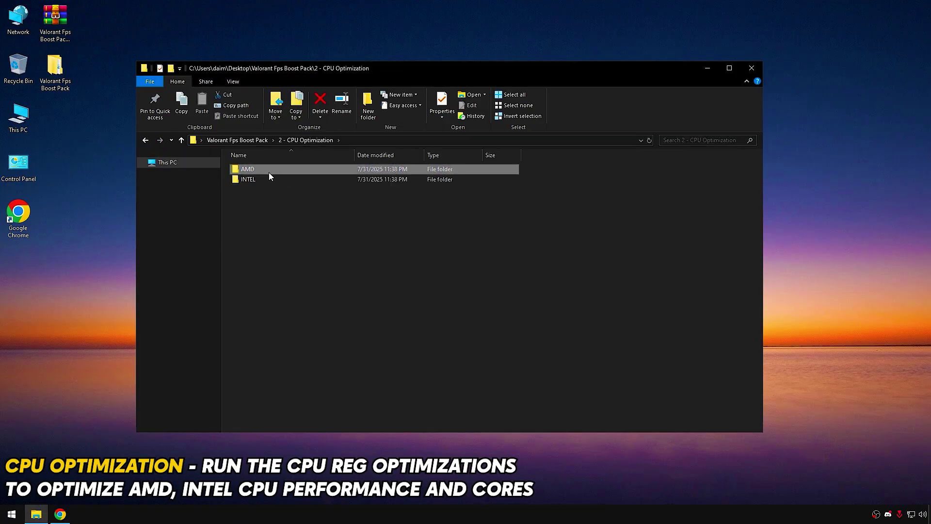
double_click(270, 171)
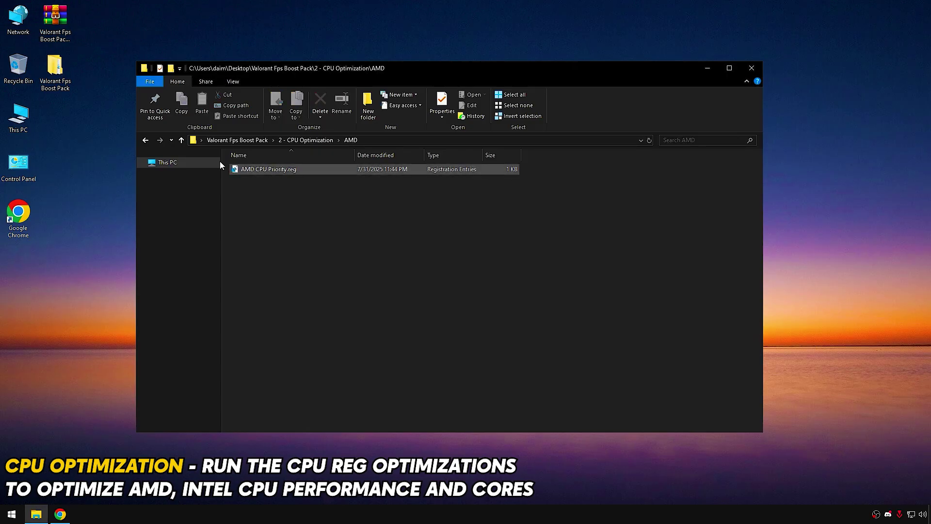
left_click(145, 140)
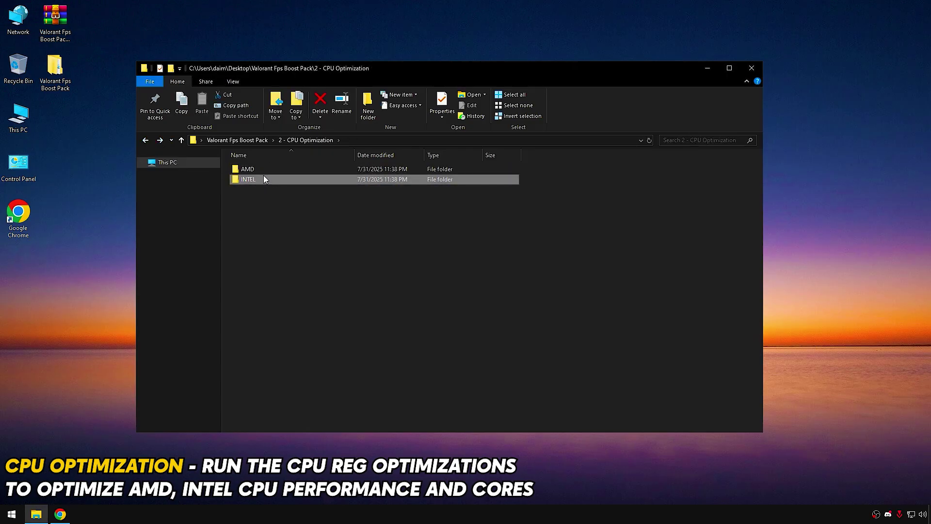
Merge INTEL CPU Priority.reg from the INTEL subfolder into the registry.
double_click(263, 176)
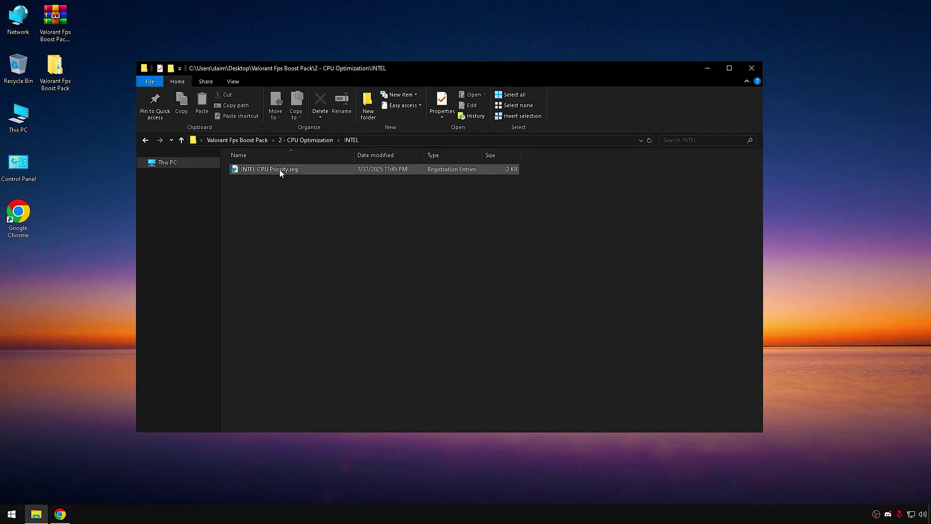
double_click(281, 169)
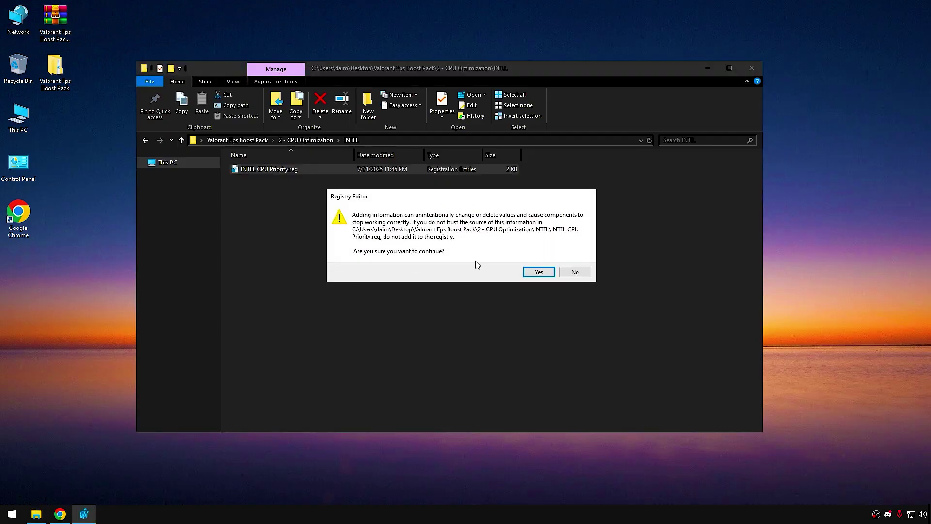
left_click(536, 270)
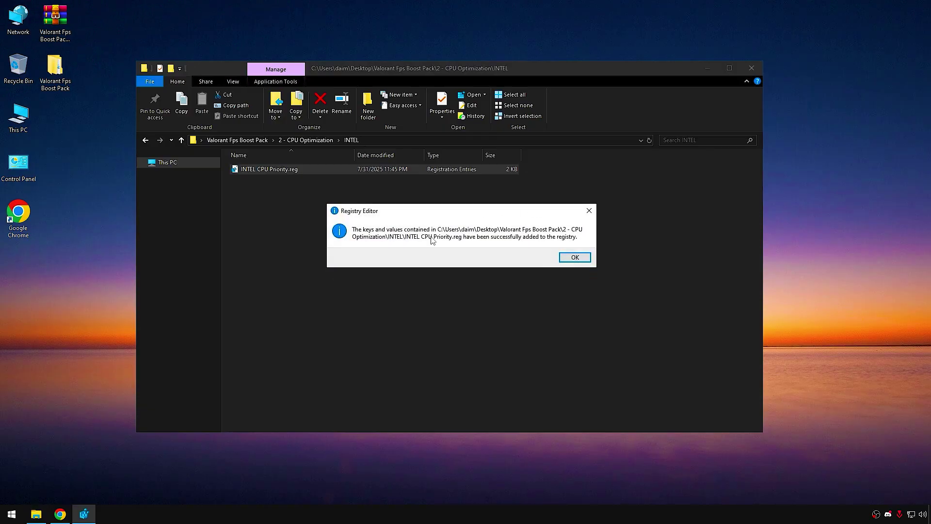
left_click(583, 258)
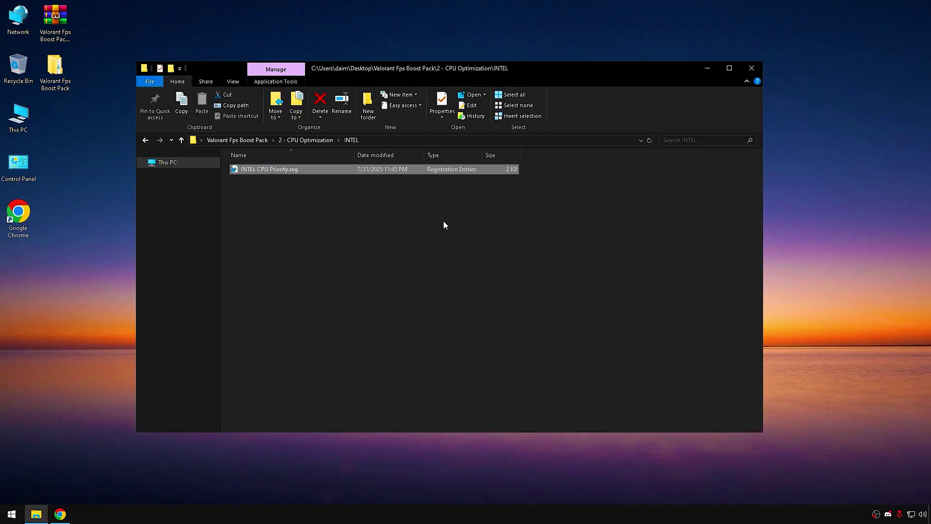
Merge Disable DVR 1.reg and Disable DVR 2.reg from the pack's 3 - Windows Optimization folder into the registry.
left_click(146, 141)
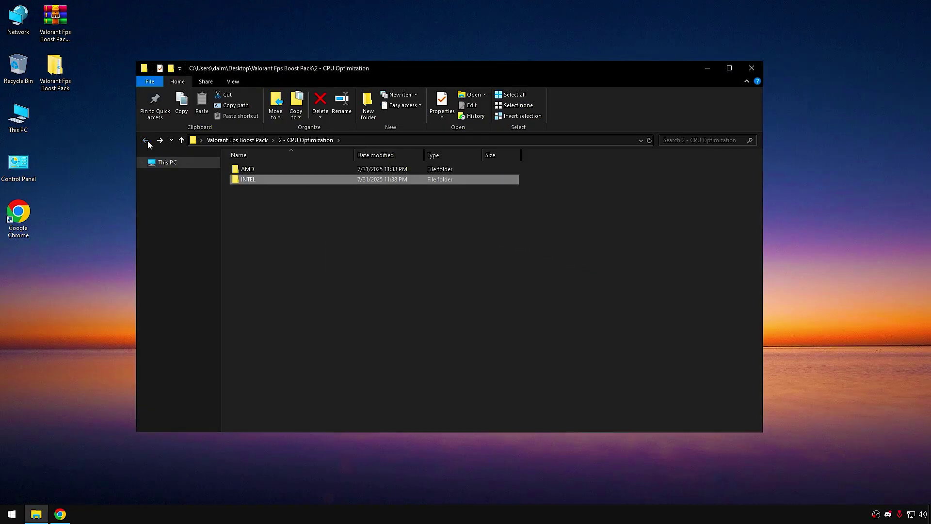
left_click(146, 141)
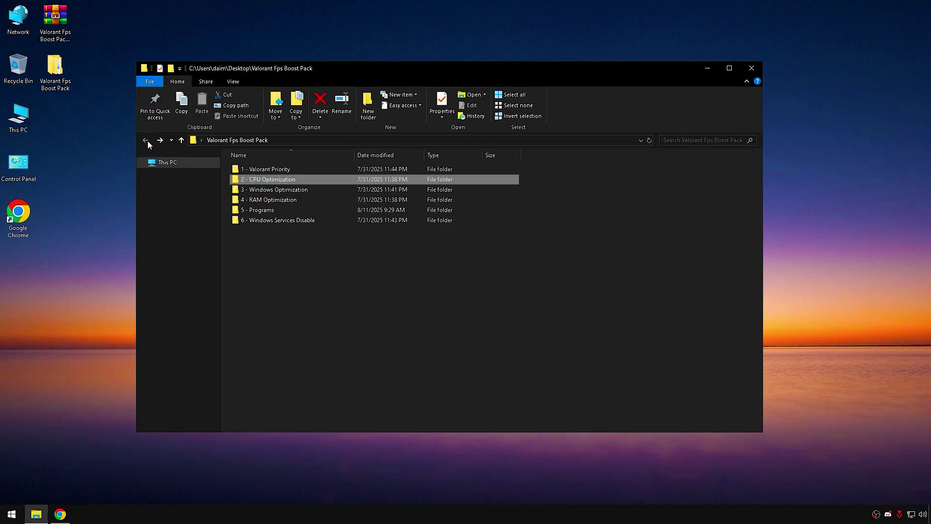
double_click(286, 190)
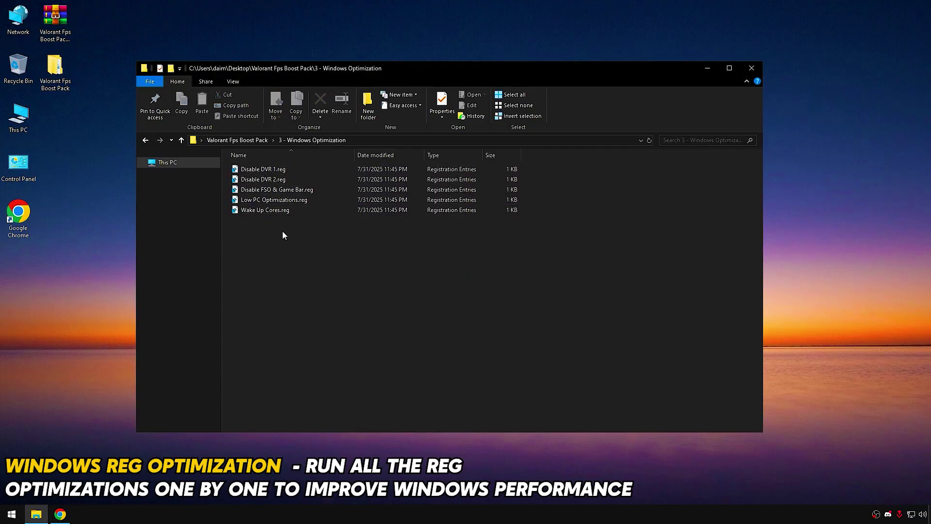
left_click(301, 170)
double_click(301, 169)
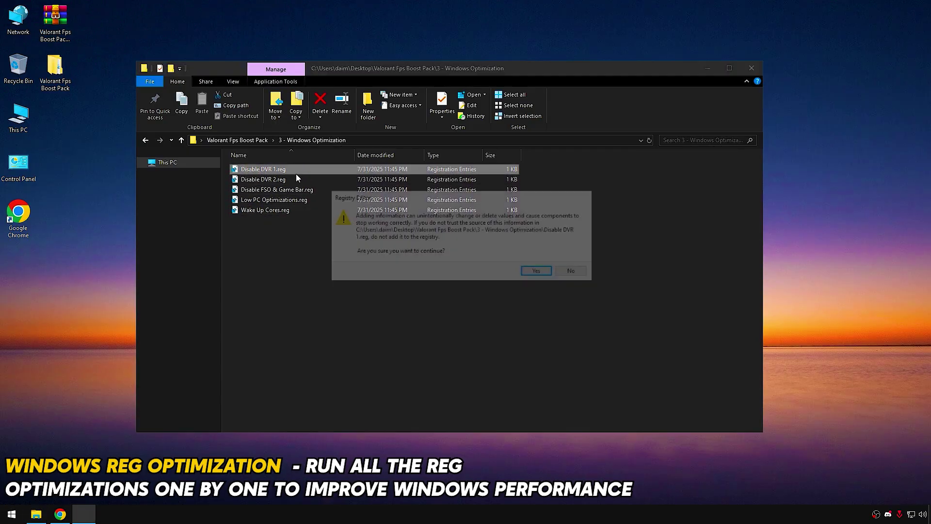
left_click(539, 273)
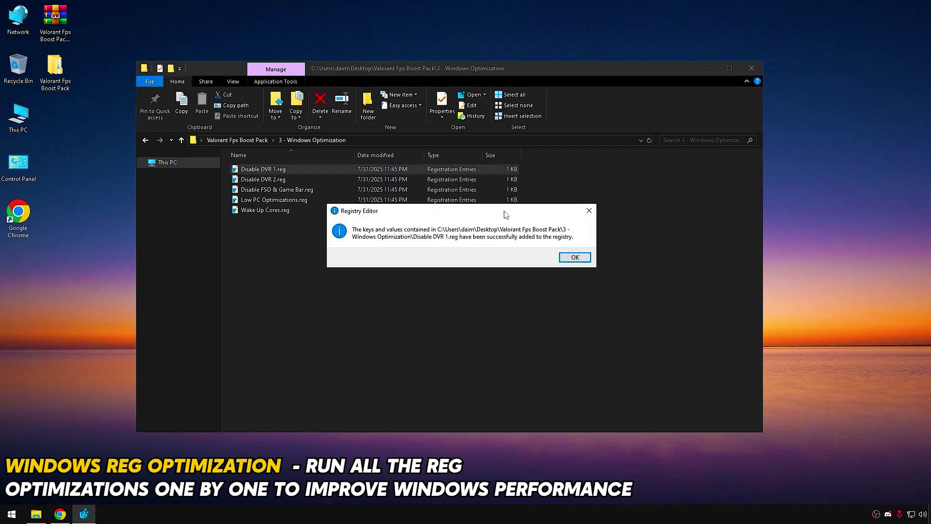
left_click(574, 257)
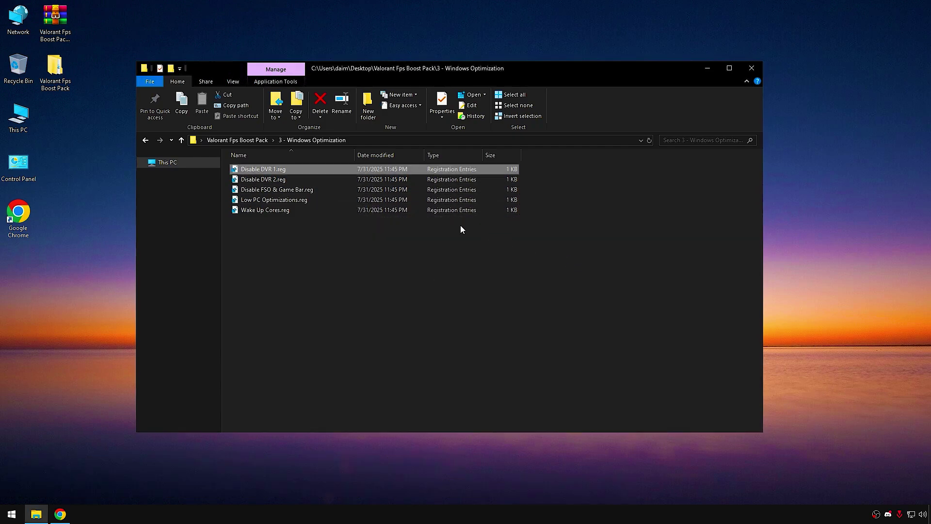
double_click(296, 182)
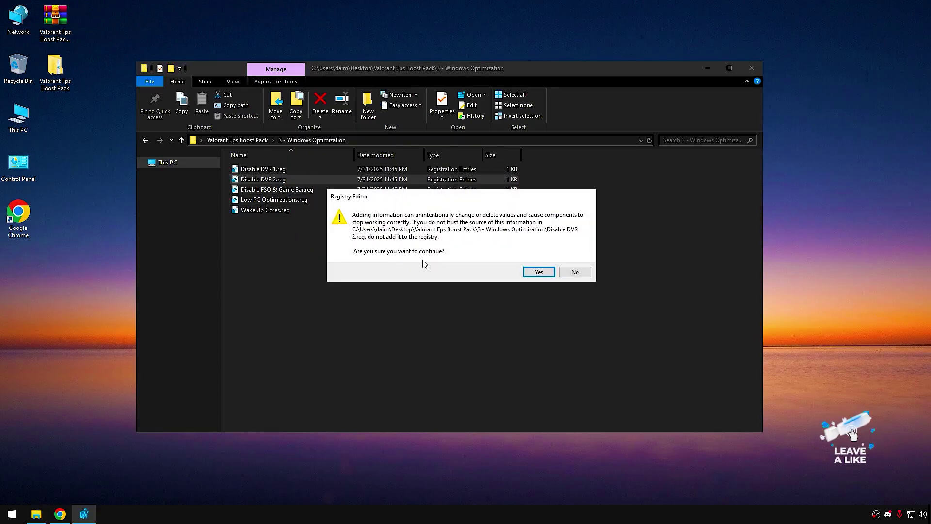
left_click(538, 271)
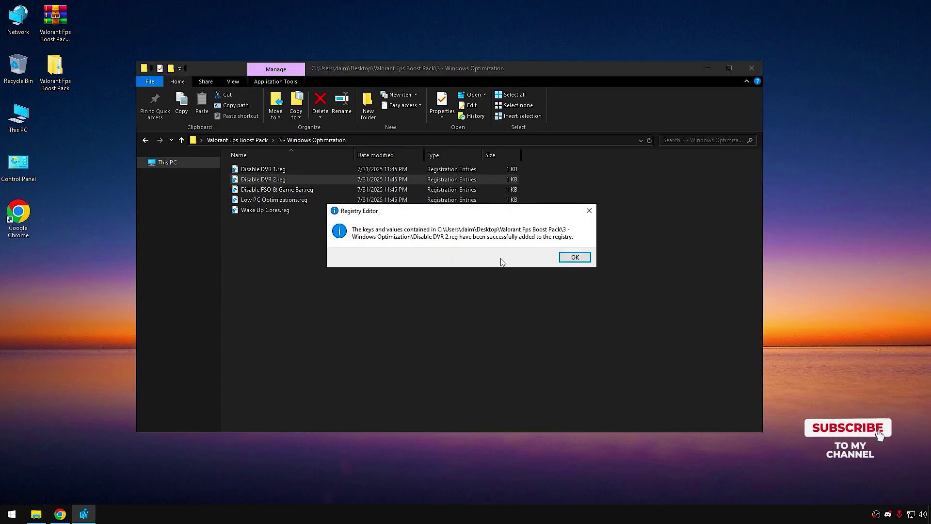
left_click(569, 257)
Merge Disable FSO & Game Bar.reg and Low PC Optimizations.reg from the 3 - Windows Optimization folder into the registry.
double_click(342, 191)
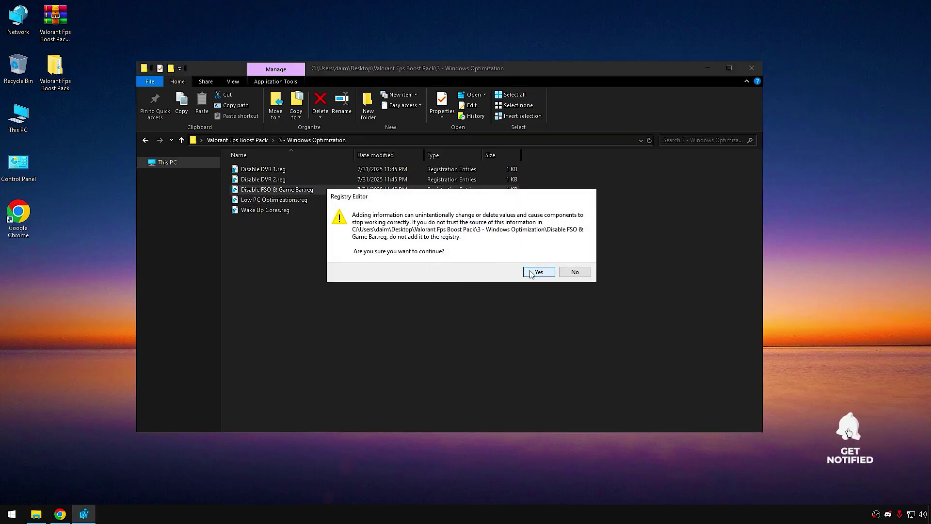
left_click(538, 271)
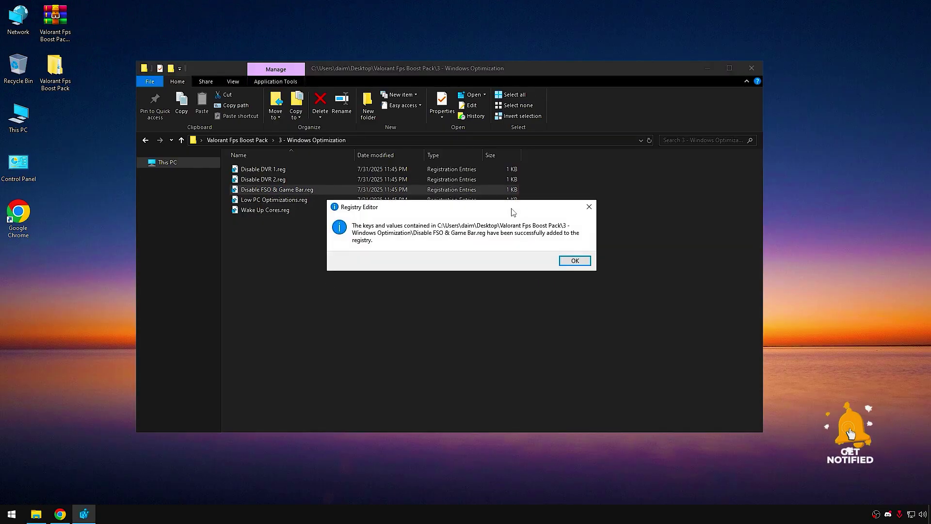
left_click(572, 262)
double_click(322, 200)
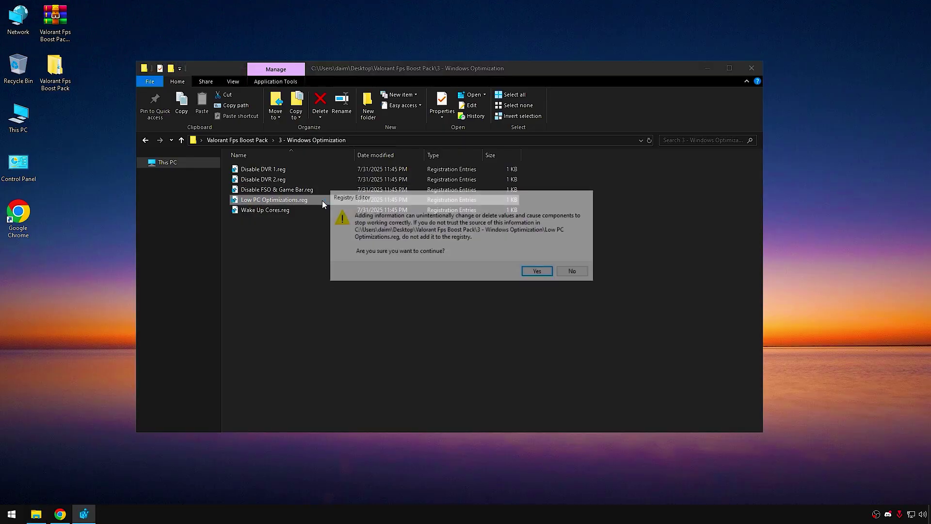
left_click(538, 271)
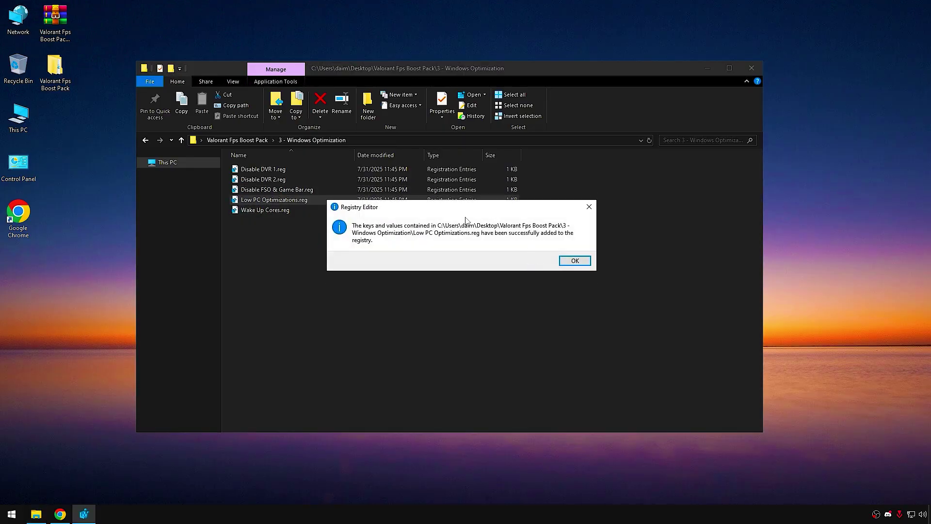
left_click(572, 261)
Merge Wake Up Cores.reg from the 3 - Windows Optimization folder into the registry.
double_click(310, 211)
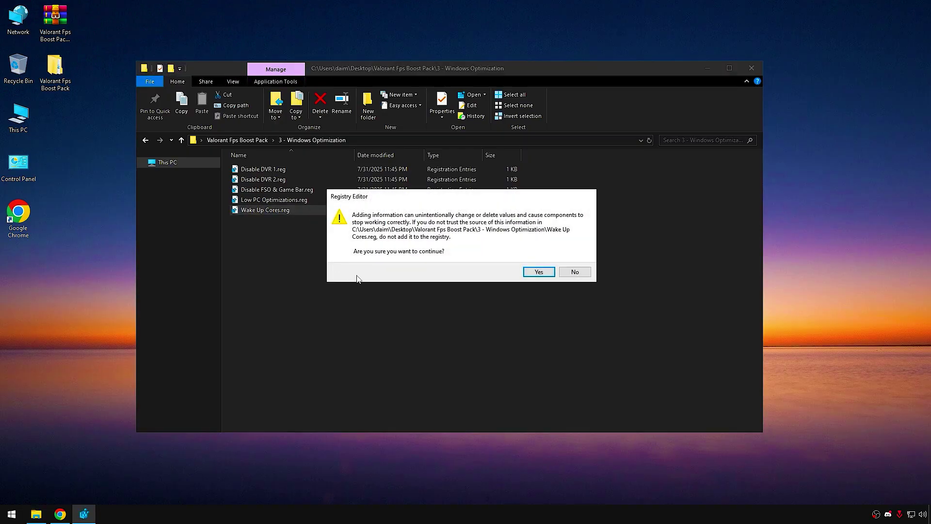
left_click(539, 272)
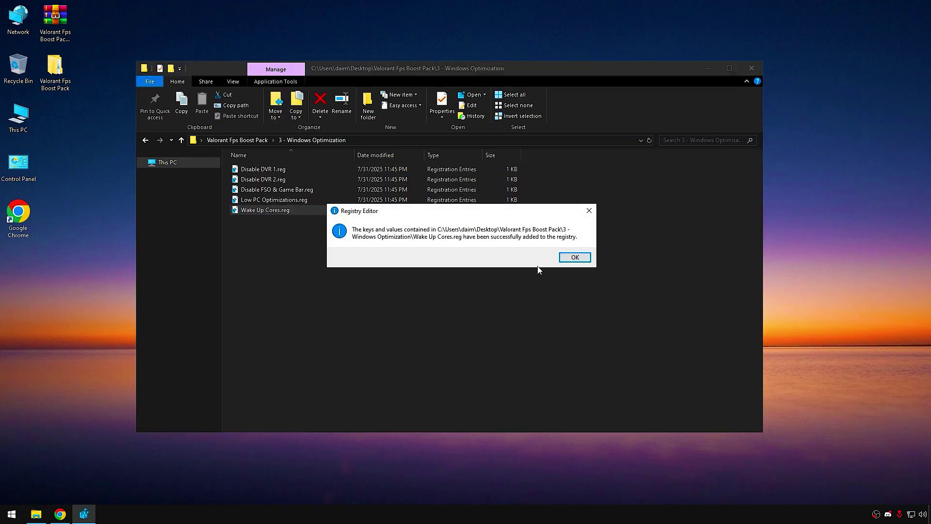
left_click(581, 261)
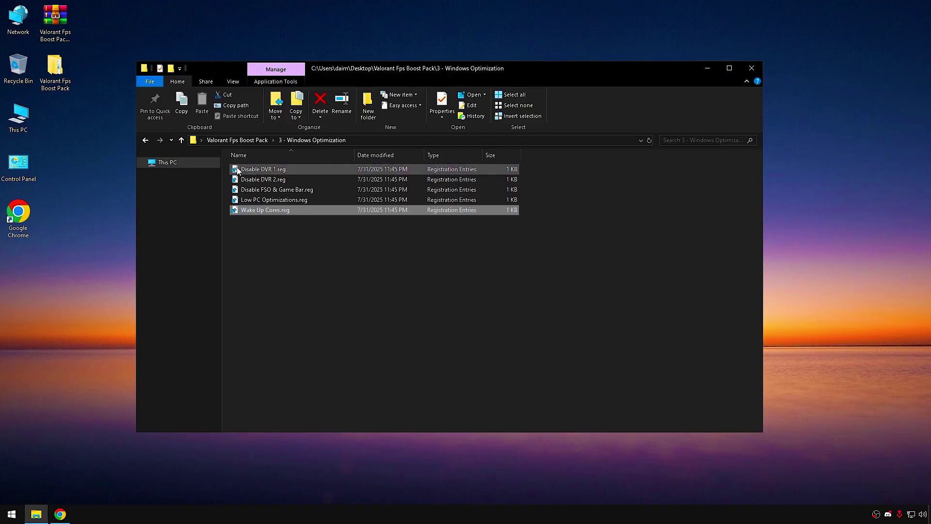
Go back to the boost pack's main folder and open its 4 - RAM Optimization subfolder.
left_click(145, 139)
double_click(312, 201)
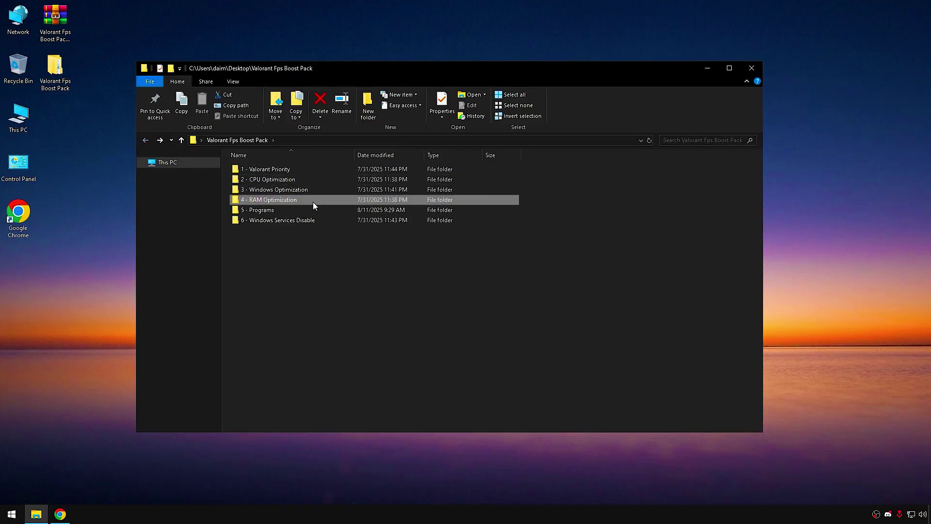
left_click_drag(311, 265, 300, 307)
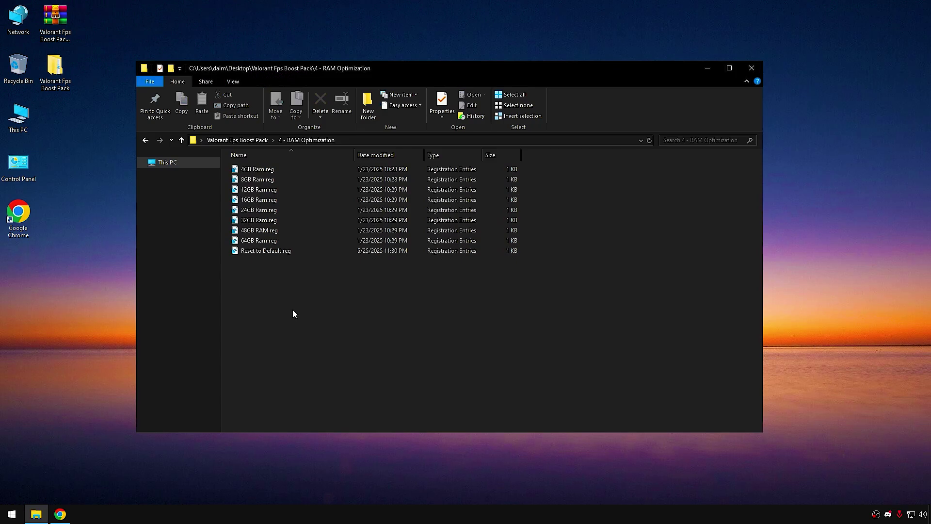
Check the total installed memory in Task Manager's performance view, and close Task Manager.
right_click(11, 514)
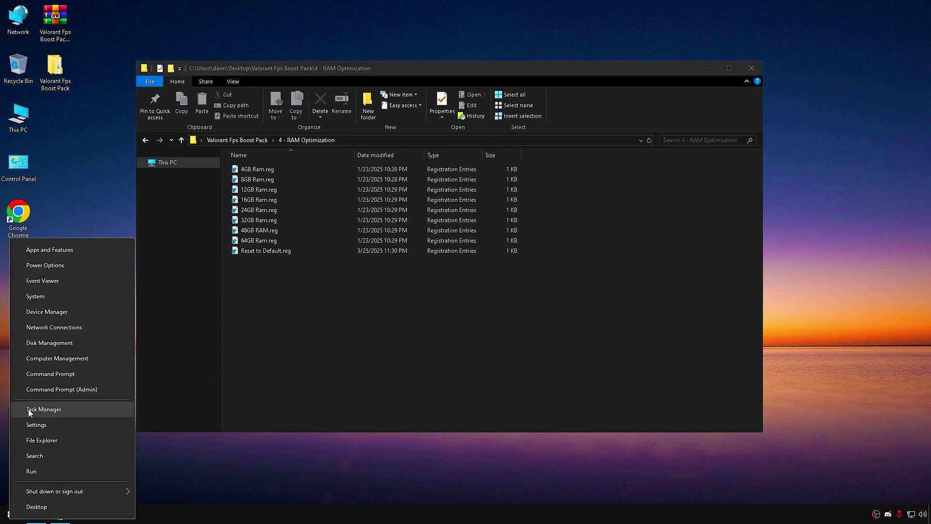
left_click(72, 410)
left_click(268, 113)
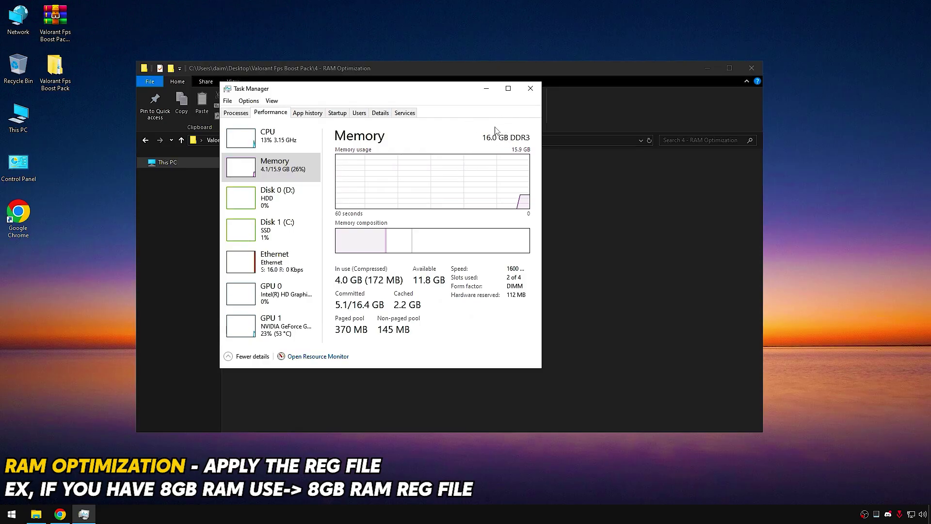
left_click(530, 88)
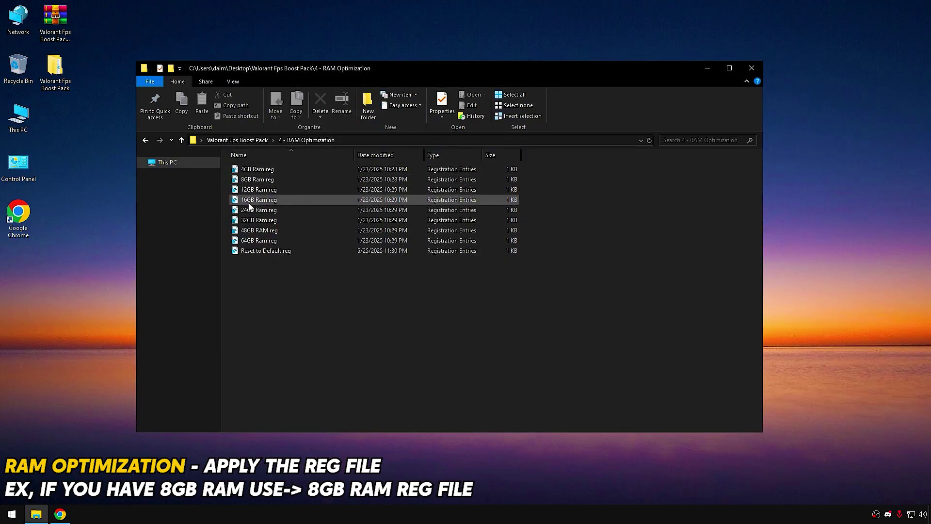
Merge 16GB Ram.reg from the 4 - RAM Optimization folder into the registry.
double_click(250, 201)
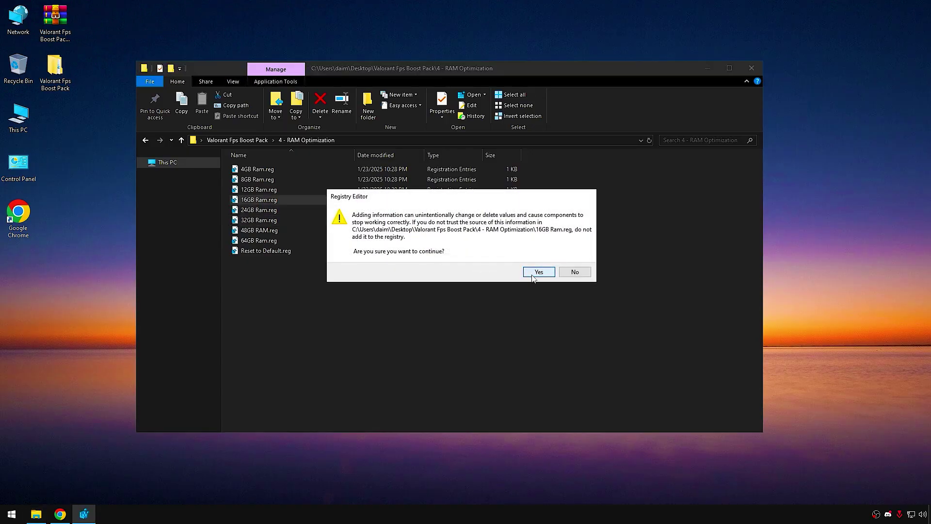
left_click(533, 276)
left_click(574, 255)
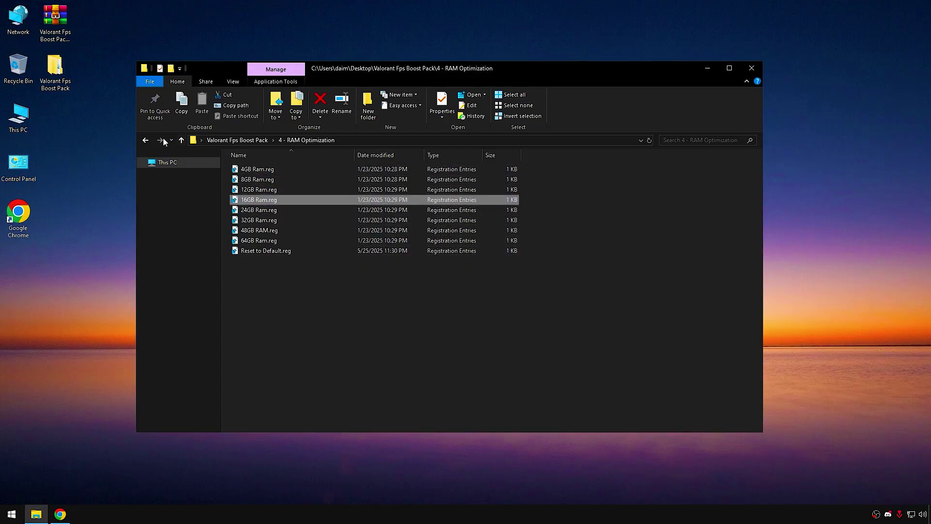
Install Mem Reduct with memreduct-3.3.5-setup.exe from the pack's 5 - Programs folder, accepting the license and default options, and launch it.
left_click(144, 141)
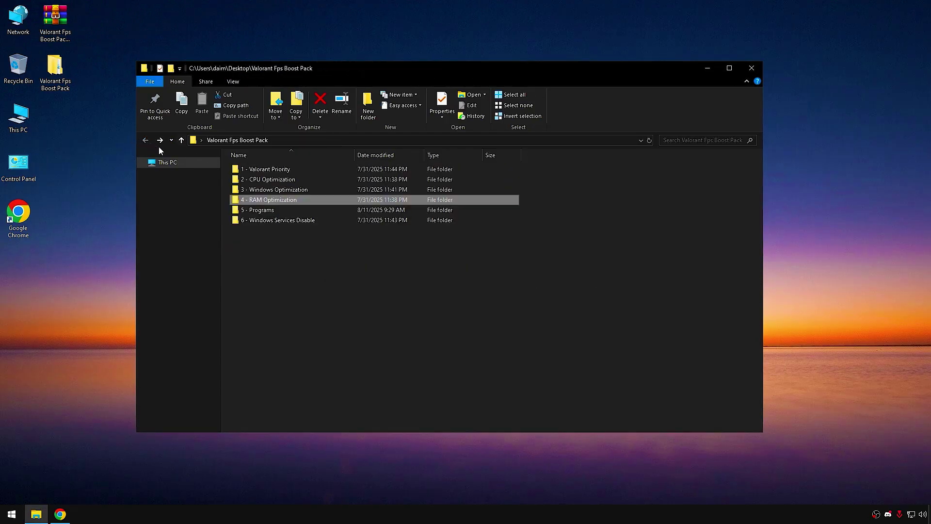
double_click(317, 210)
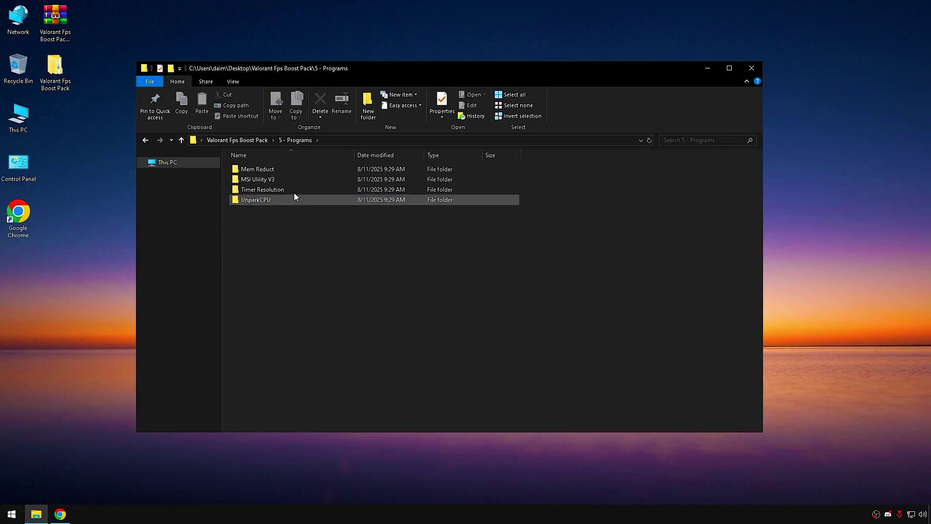
double_click(261, 169)
double_click(261, 168)
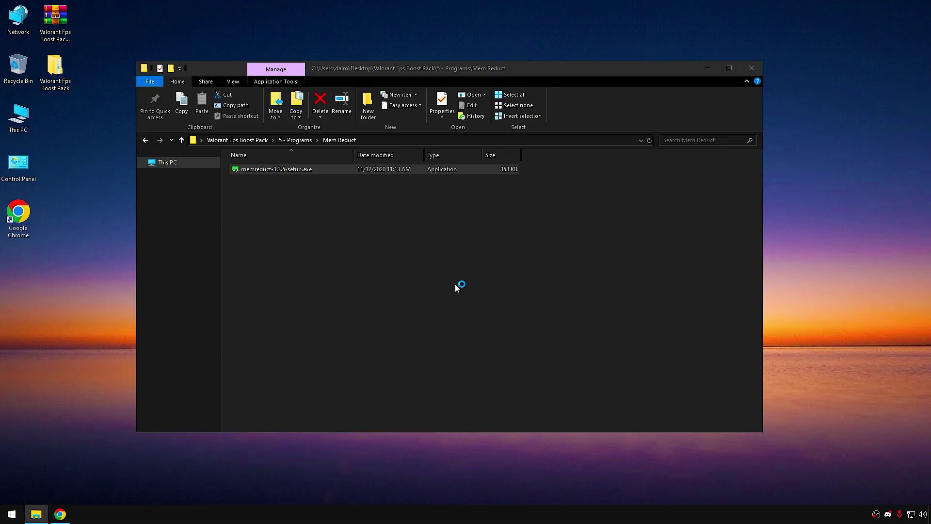
left_click(524, 335)
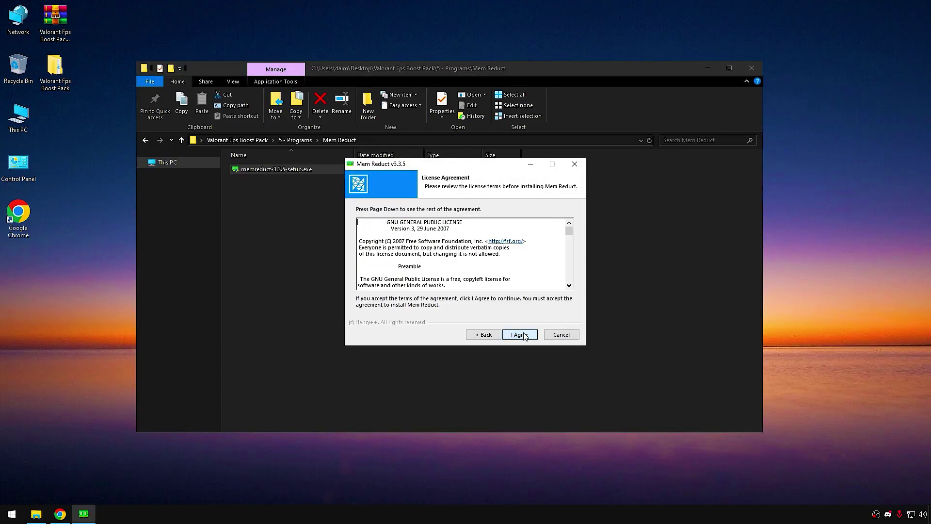
left_click(523, 335)
left_click(523, 335)
left_click(524, 334)
left_click(519, 335)
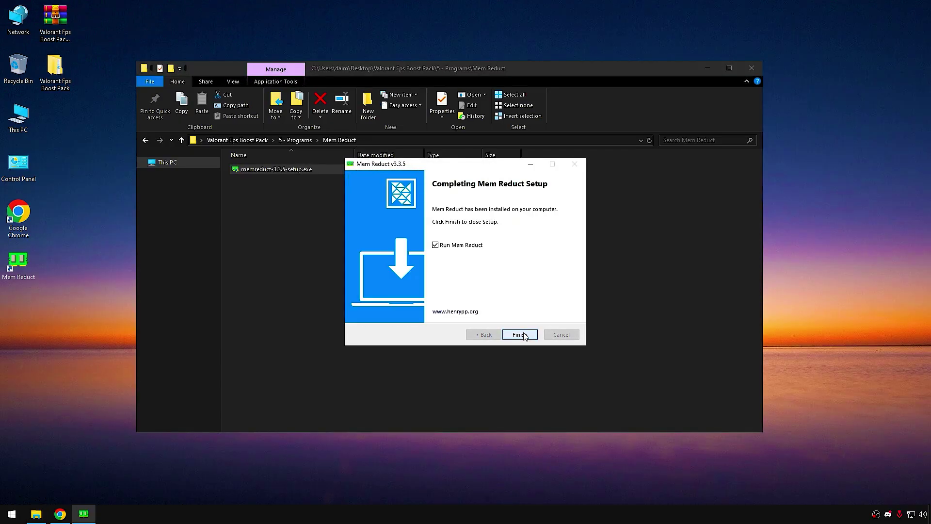
left_click(524, 335)
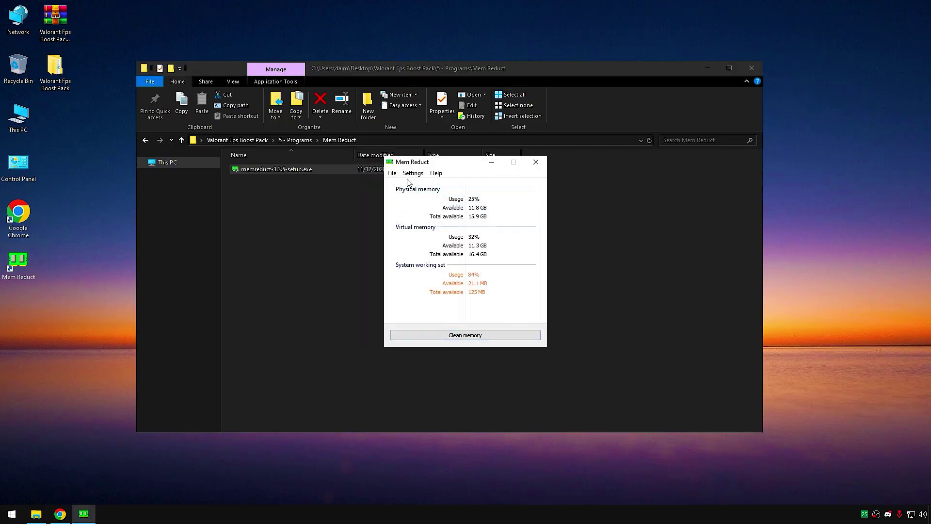
Configure Mem Reduct to clean memory automatically above 90% usage and every 30 minutes.
left_click(412, 173)
left_click(412, 183)
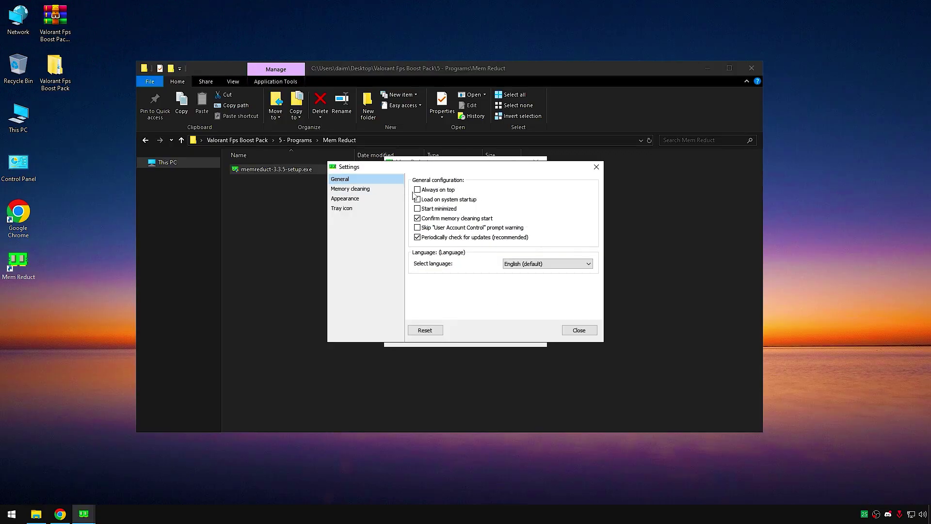
left_click(370, 189)
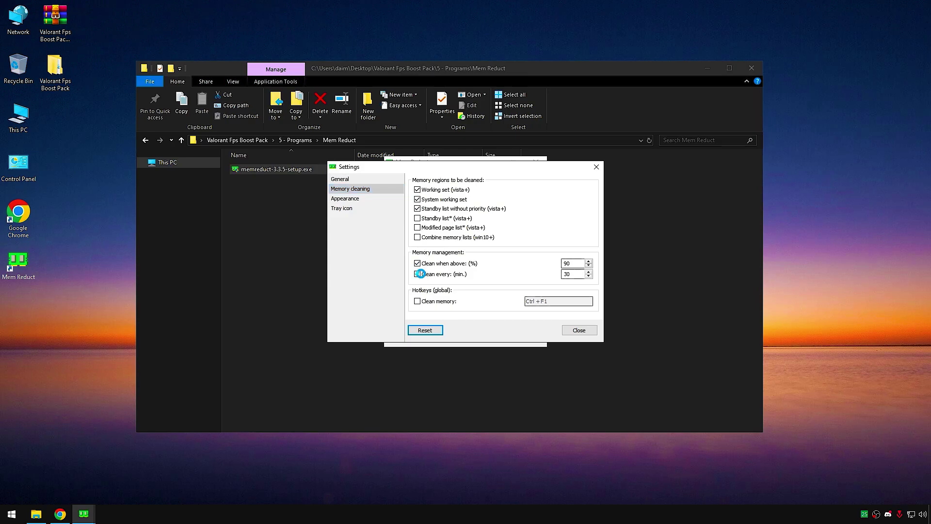
left_click(583, 333)
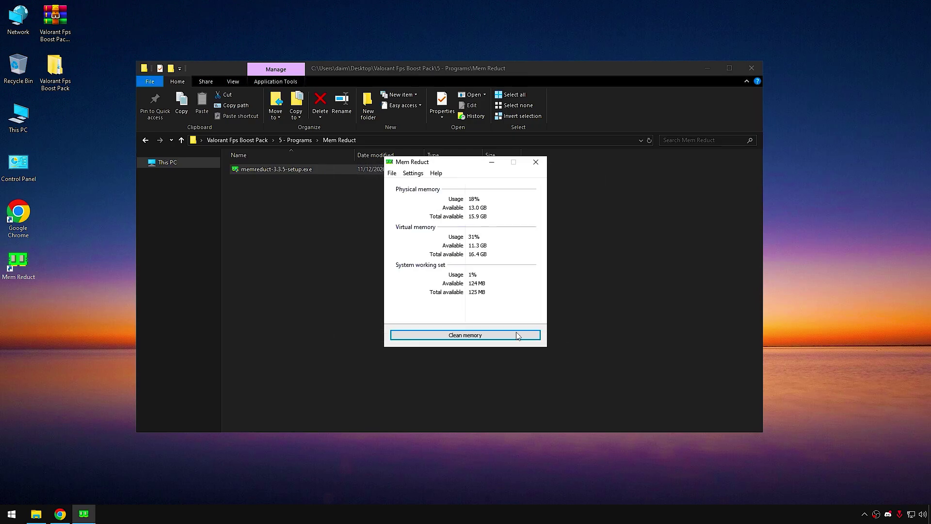
Run a manual memory cleaning in Mem Reduct, repeat it once, and close its window.
left_click(462, 335)
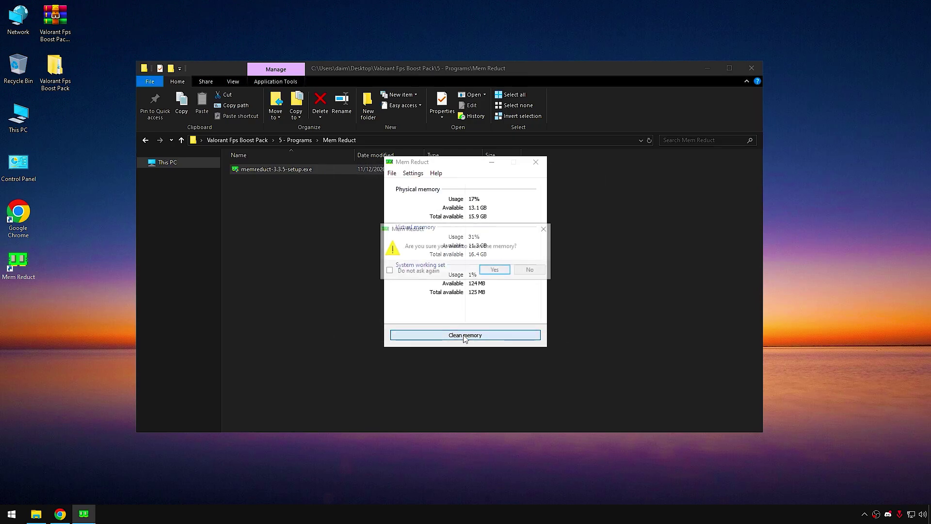
left_click(503, 272)
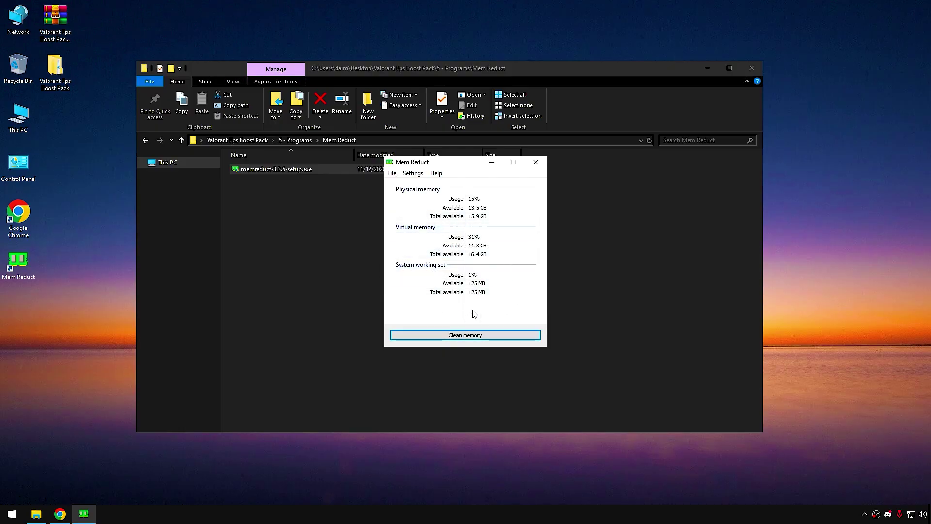
left_click(463, 335)
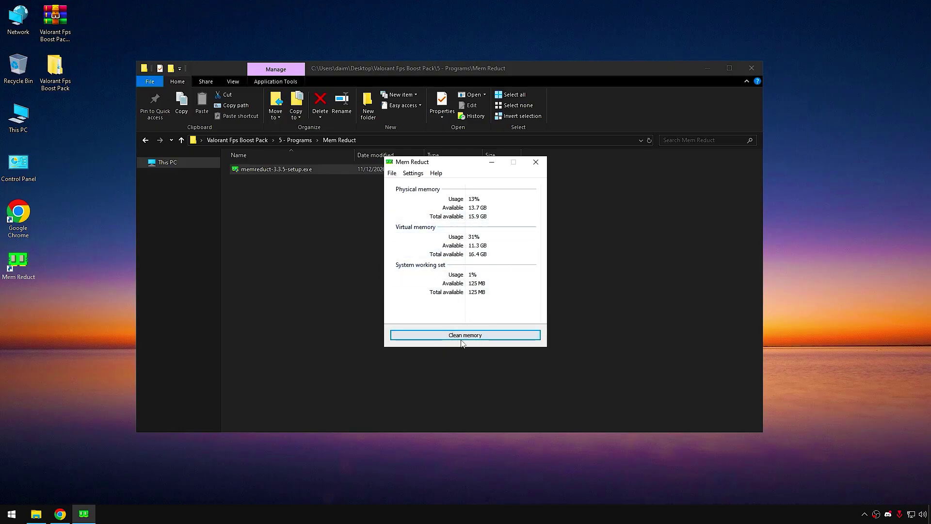
left_click(535, 162)
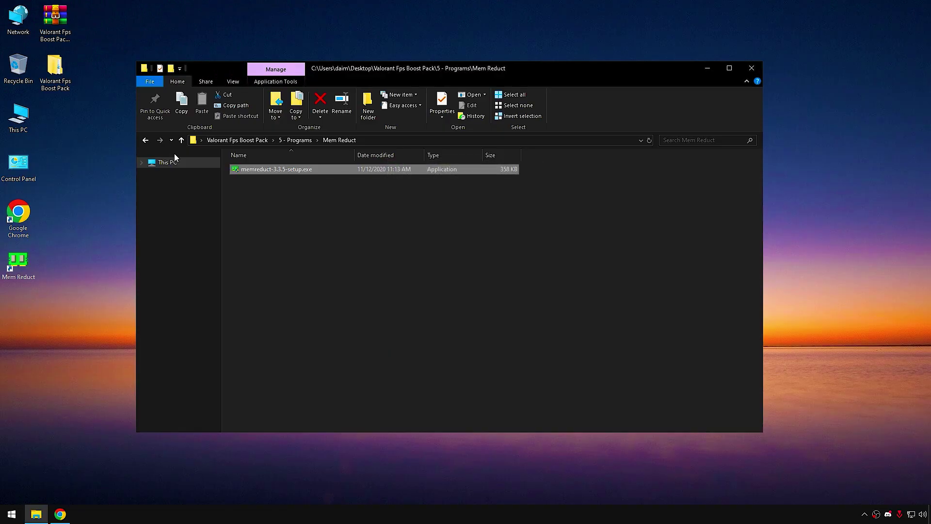
Run MSI_util_v3.exe as administrator from the MSI utility subfolder of 5 - Programs.
left_click(150, 142)
double_click(270, 180)
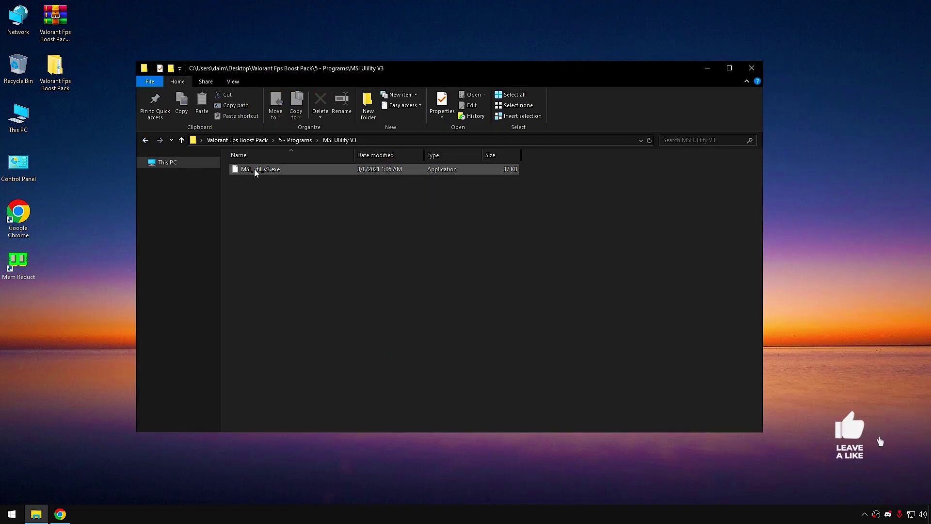
right_click(252, 168)
left_click(267, 186)
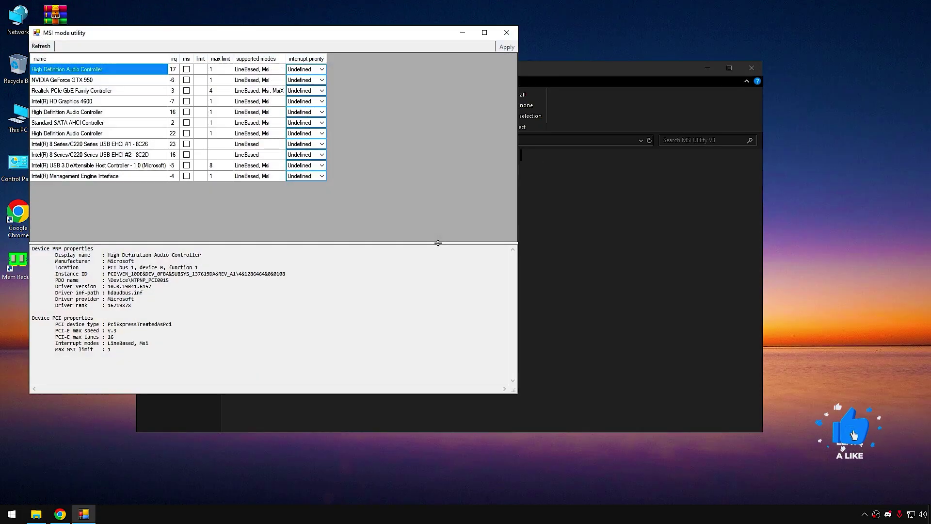
Enable MSI mode for the NVIDIA GeForce GTX 950 and Intel(R) HD Graphics 4600.
left_click(186, 80)
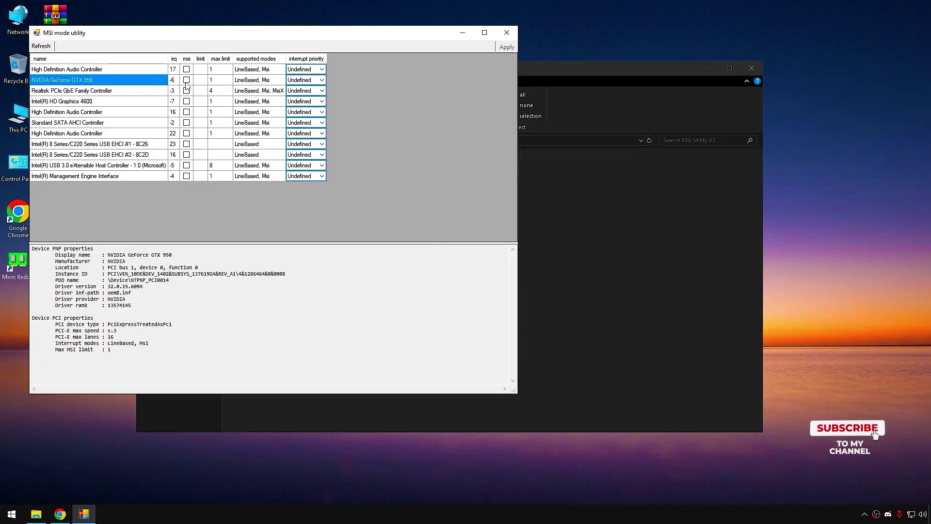
left_click(76, 102)
left_click(186, 100)
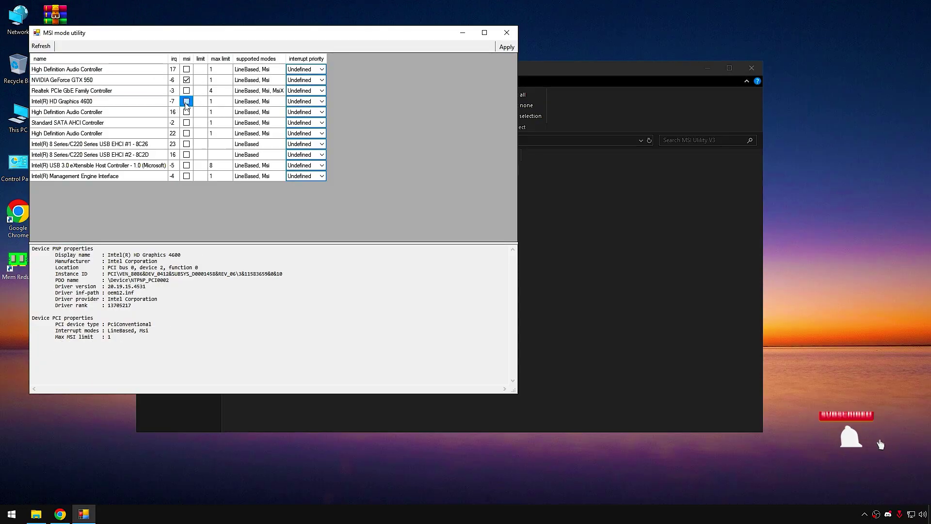
Set the interrupt priority to High for the NVIDIA GeForce GTX 950 and Intel(R) HD Graphics 4600, and close the utility.
left_click(310, 80)
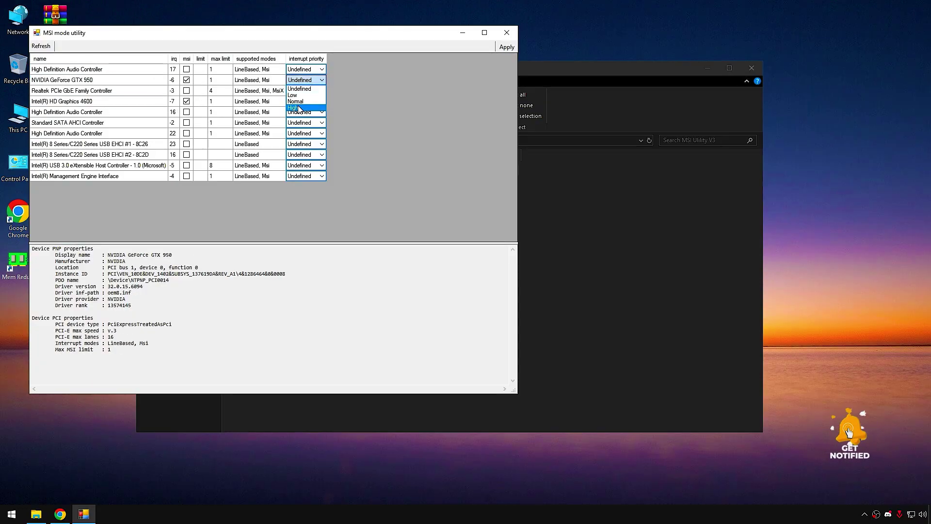
left_click(319, 107)
left_click(321, 101)
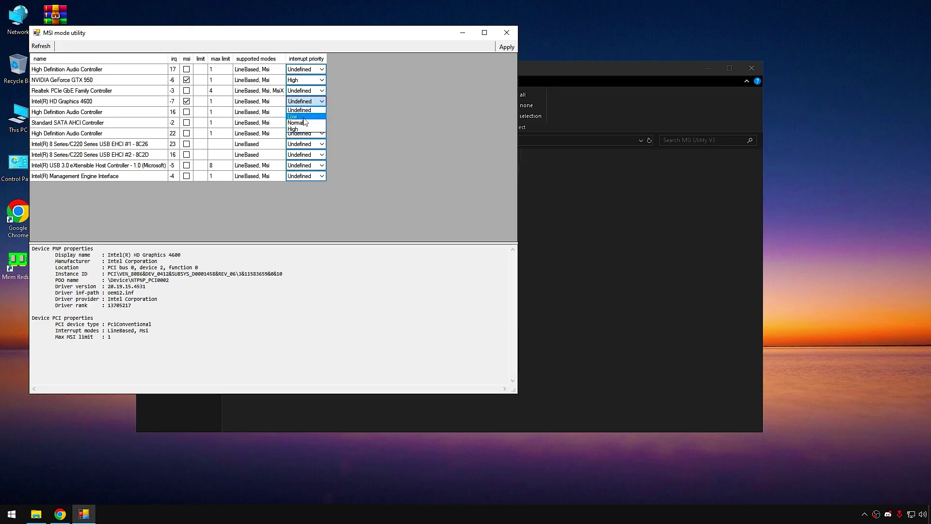
left_click(294, 131)
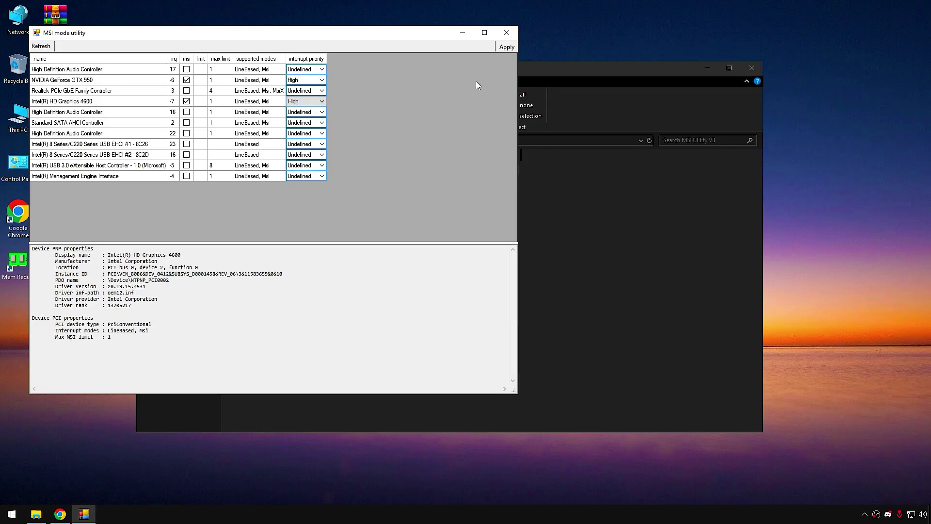
left_click(506, 32)
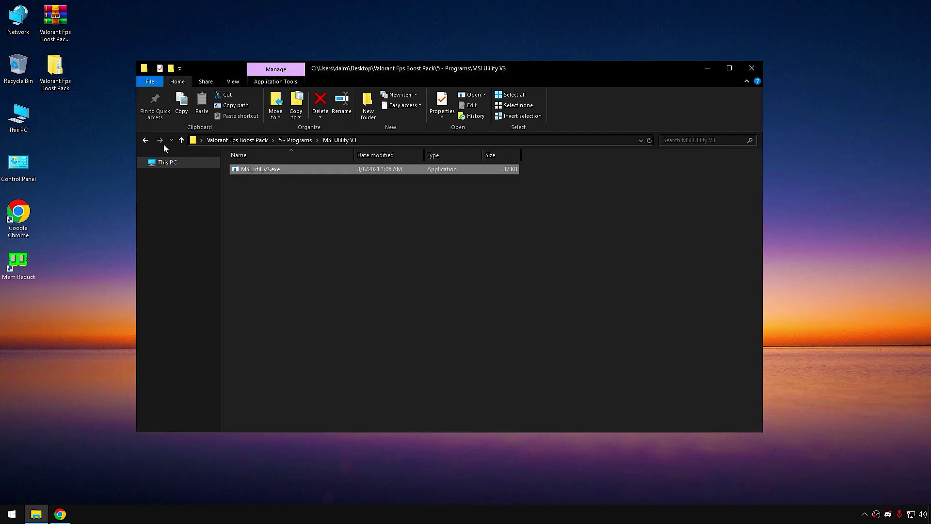
Run TimerResolution.exe from the Timer Resolution subfolder of 5 - Programs, review its Maximum resolution option, and close the utility.
left_click(181, 139)
double_click(315, 188)
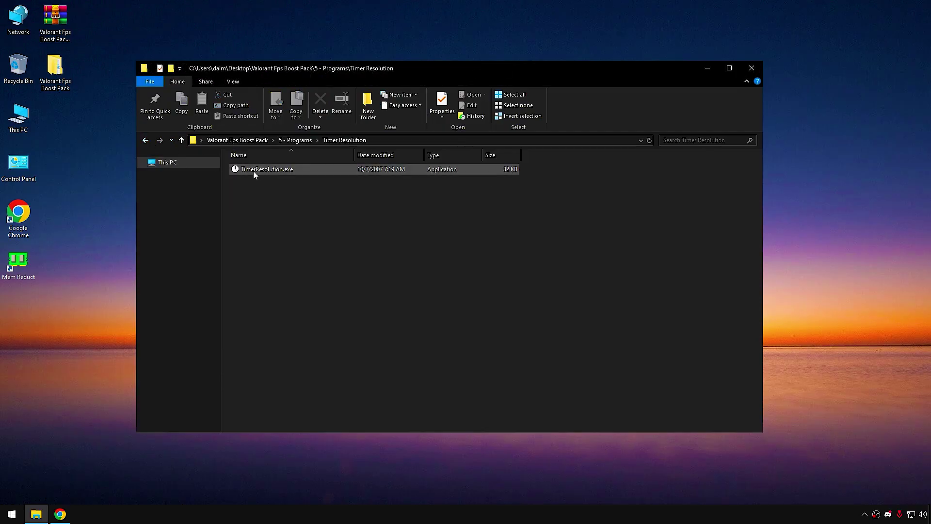
double_click(253, 171)
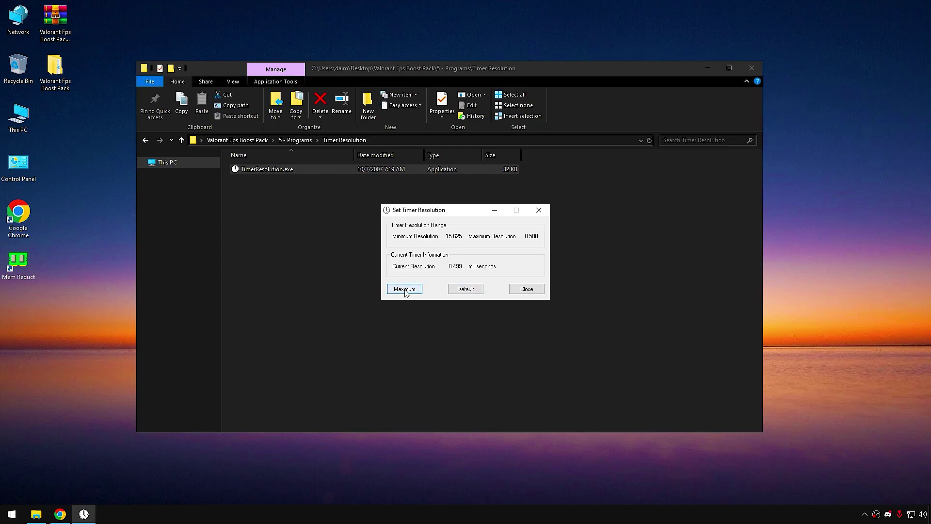
left_click(539, 210)
Run Unparkcpu.exe from the UnparkCPU subfolder of 5 - Programs.
left_click(151, 140)
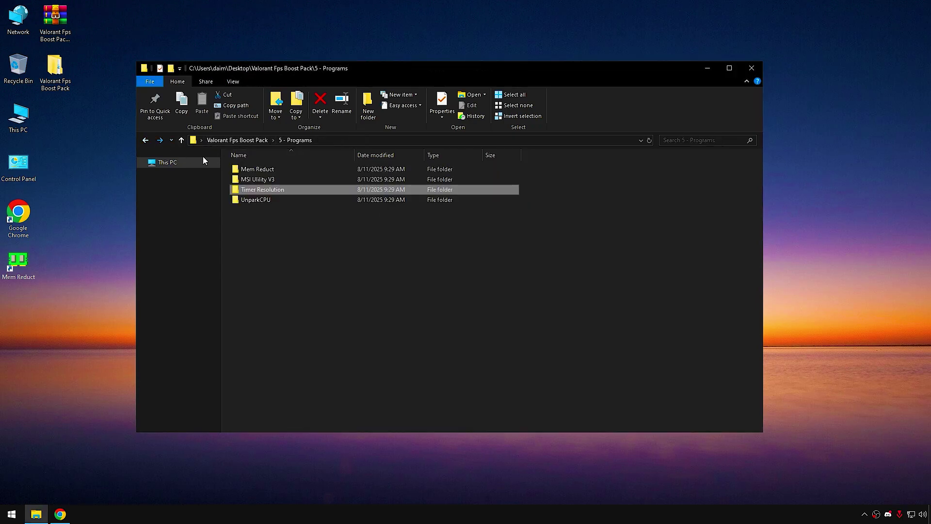
double_click(324, 200)
double_click(251, 179)
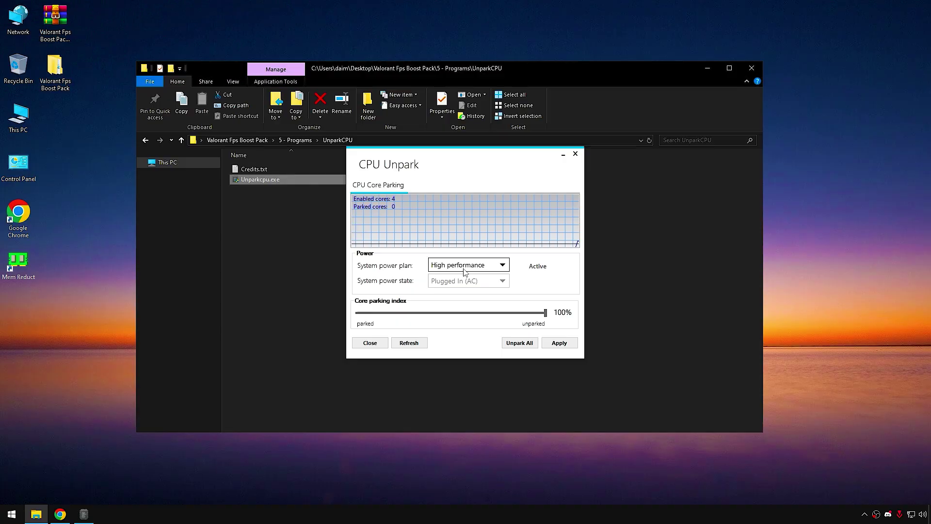
Set the core parking index to 100% for the High performance plan, unpark all cores, apply, and close the utility.
left_click(546, 313)
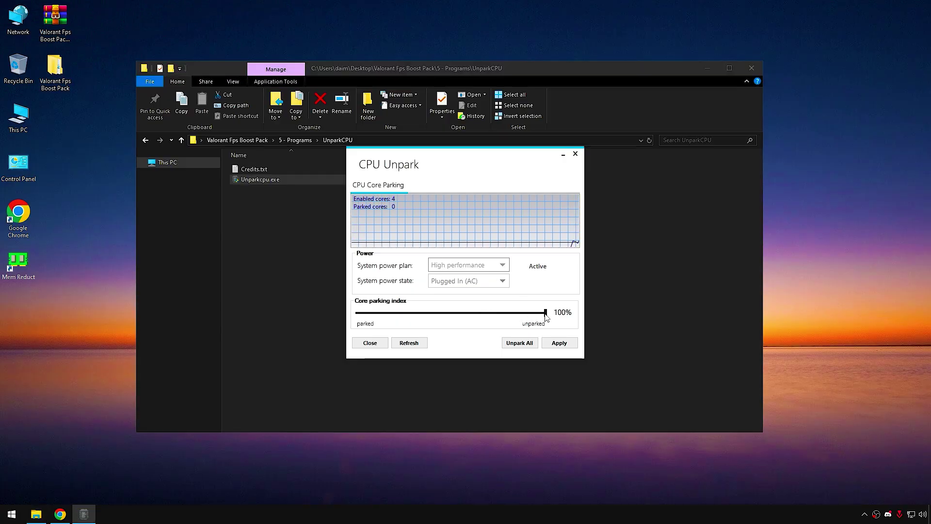
left_click_drag(509, 318, 548, 316)
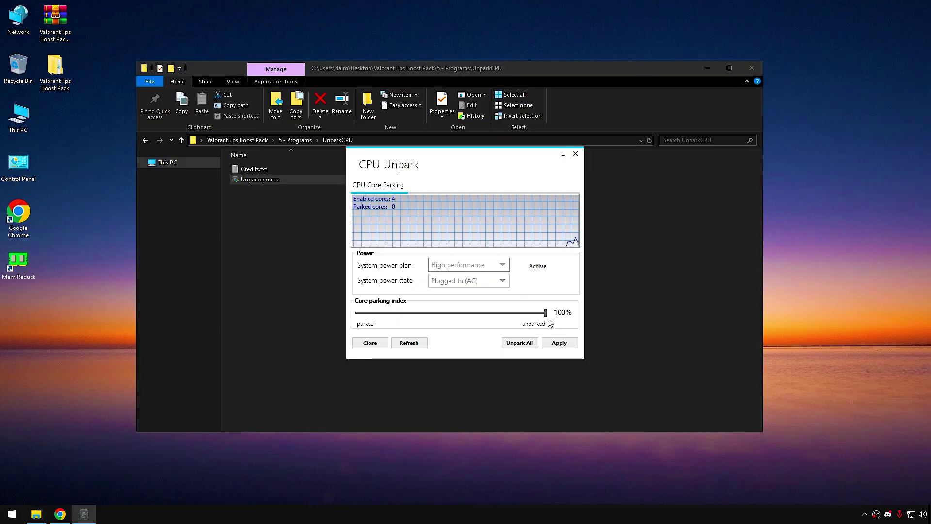
left_click(512, 343)
left_click(530, 280)
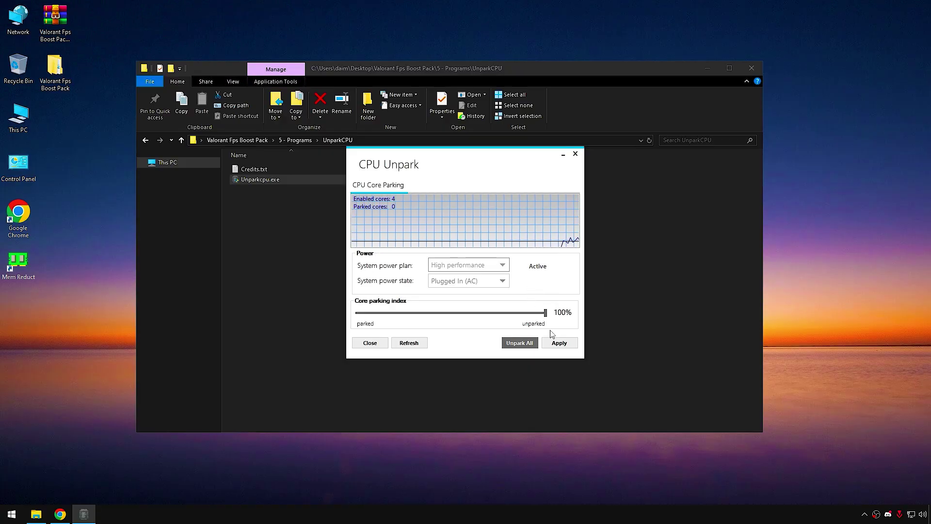
left_click(556, 341)
left_click(529, 280)
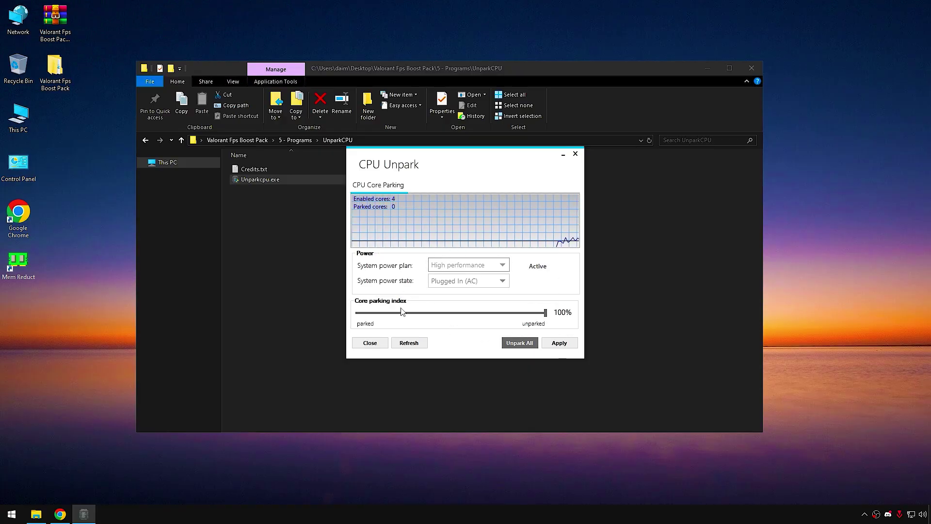
left_click(575, 154)
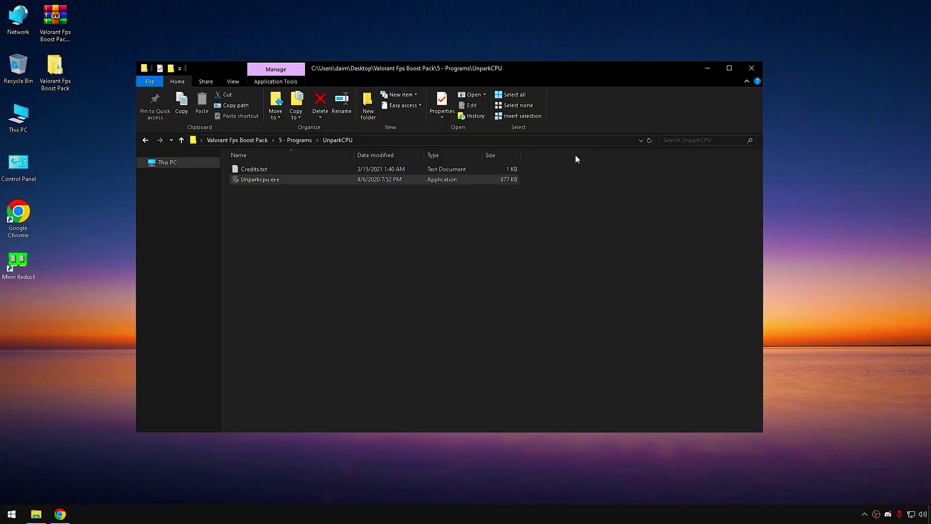
Open the 6 - Windows Services Disable folder and add Disable Background Apps.reg to the registry.
left_click(145, 141)
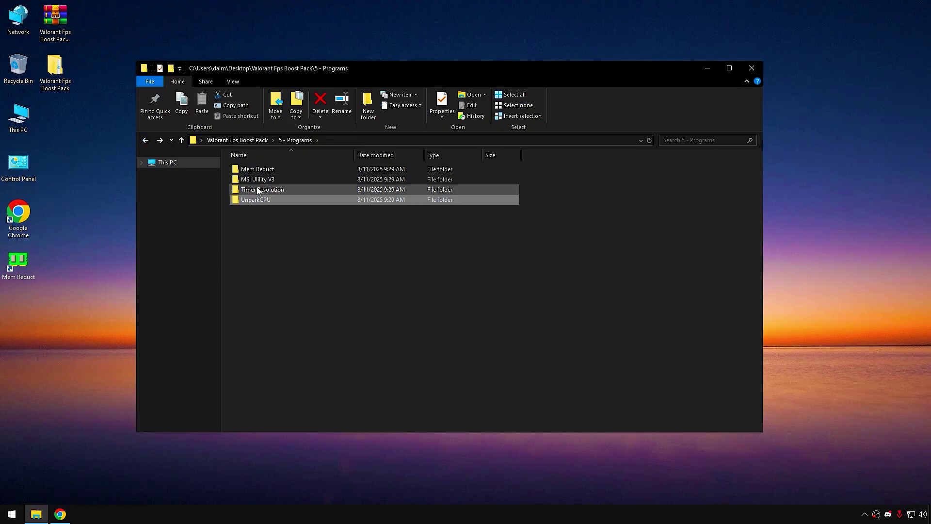
left_click(145, 140)
double_click(334, 221)
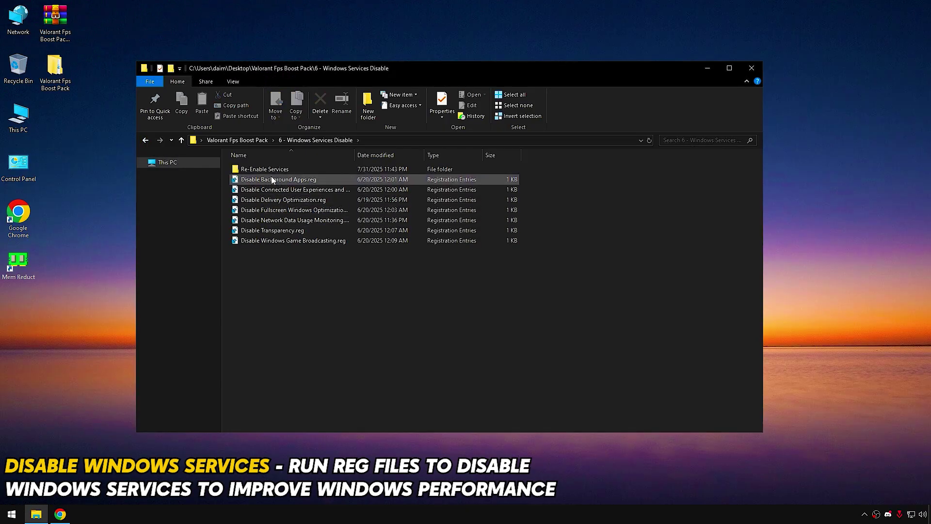
mouse_move(297, 268)
left_mouse_down()
mouse_move(281, 177)
mouse_move(287, 278)
left_mouse_up()
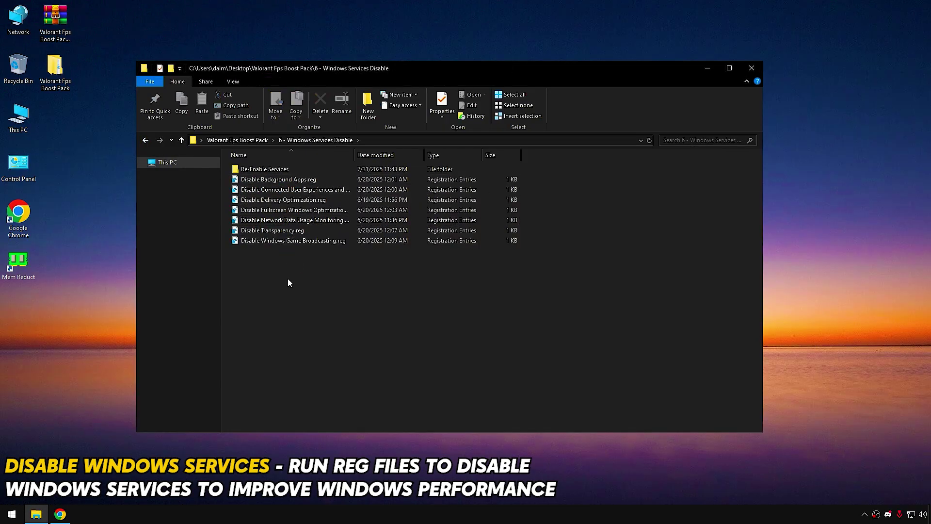
double_click(301, 181)
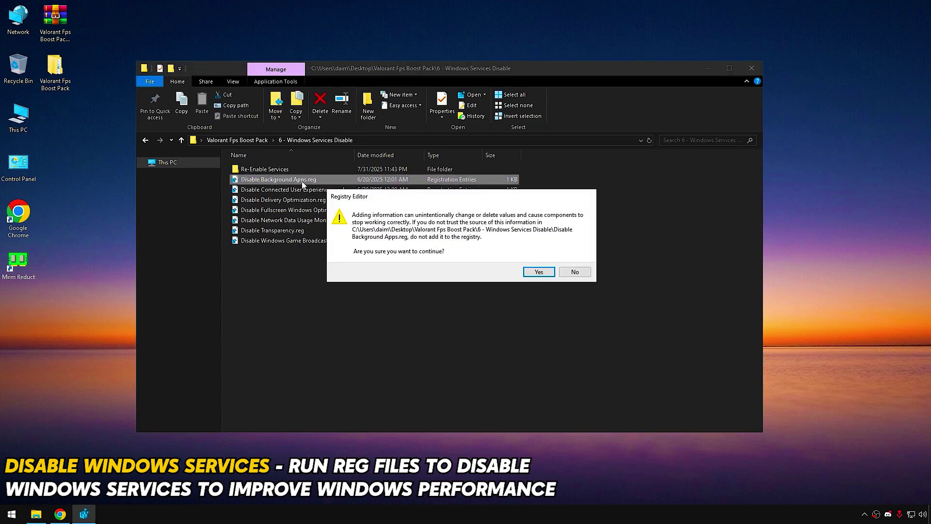
left_click(533, 273)
left_click(577, 262)
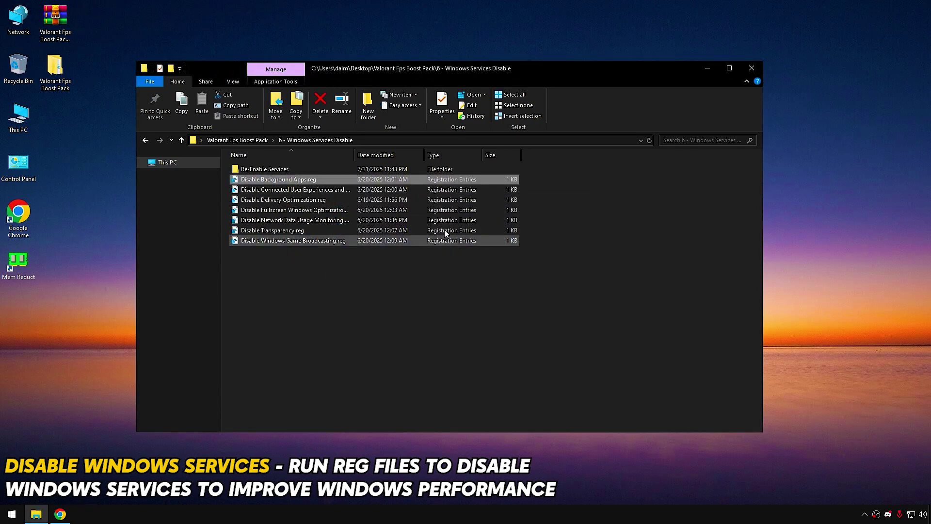
Add Disable Connected User Experiences and Telemetry.reg and Disable Delivery Optimization.reg to the registry.
double_click(307, 189)
left_click(536, 272)
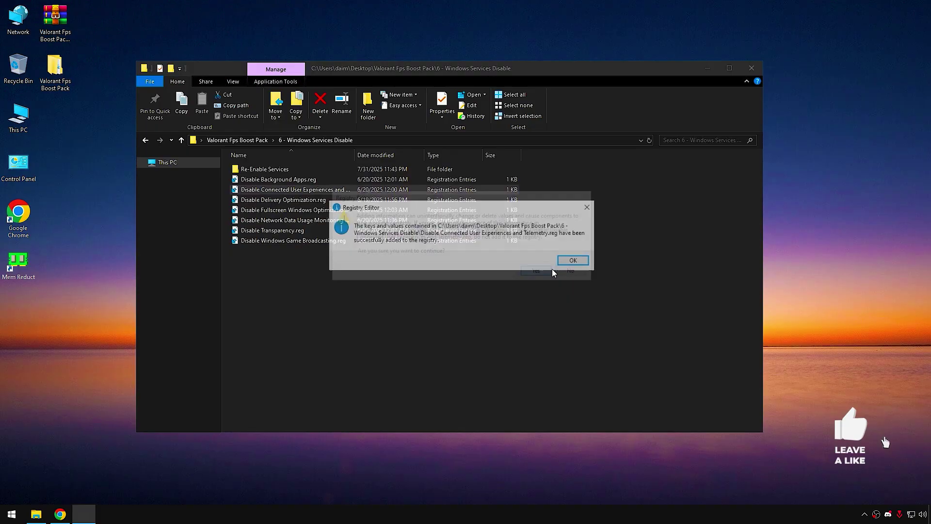
left_click(575, 261)
double_click(322, 200)
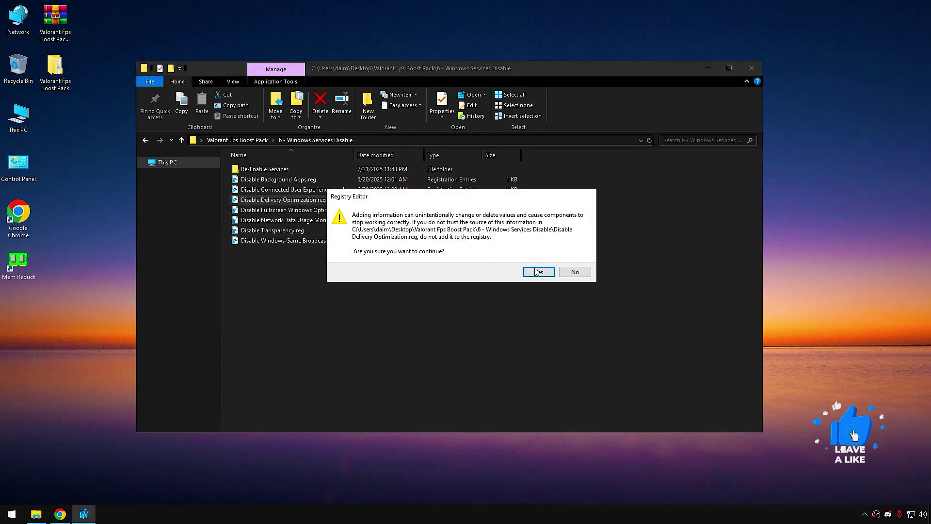
left_click(535, 272)
left_click(575, 261)
Add the Disable Fullscreen Windows Optimization registry file and Disable Network Data Usage Monitoring.reg to the registry.
double_click(322, 210)
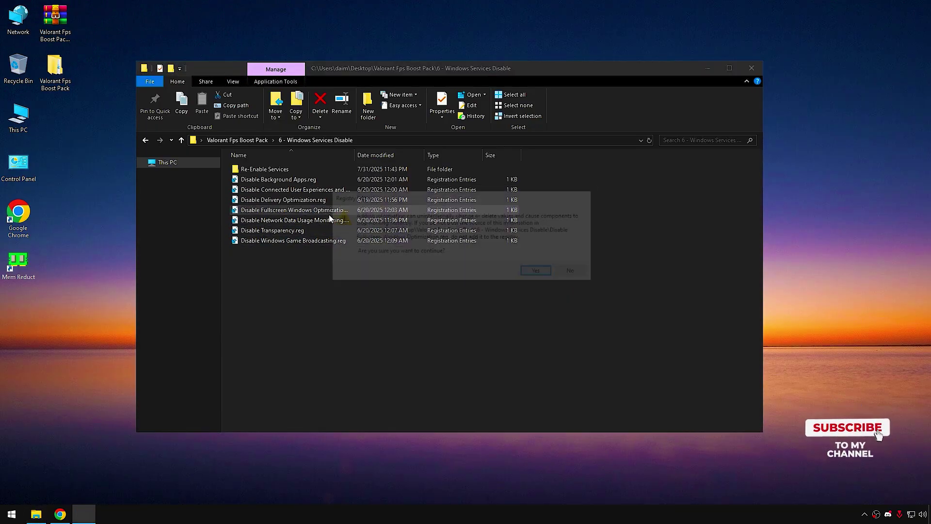
left_click(538, 271)
left_click(575, 260)
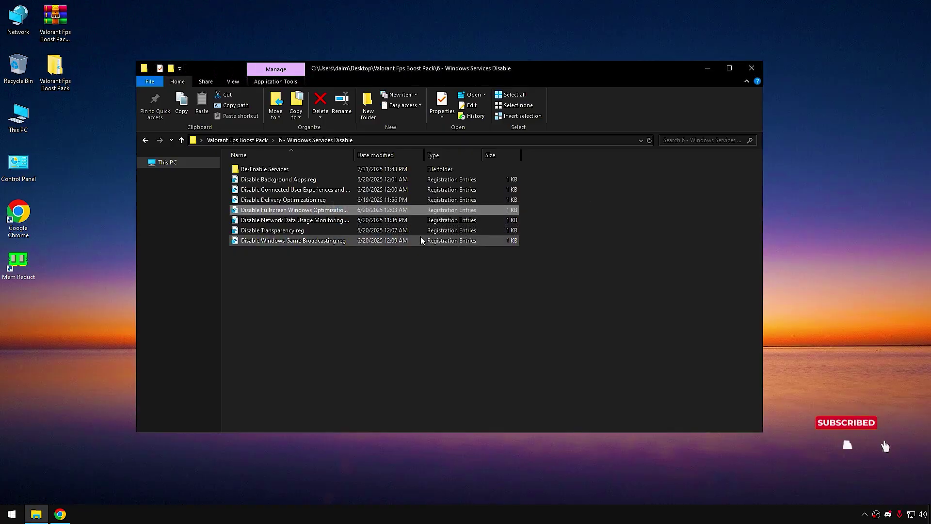
double_click(323, 220)
left_click(539, 272)
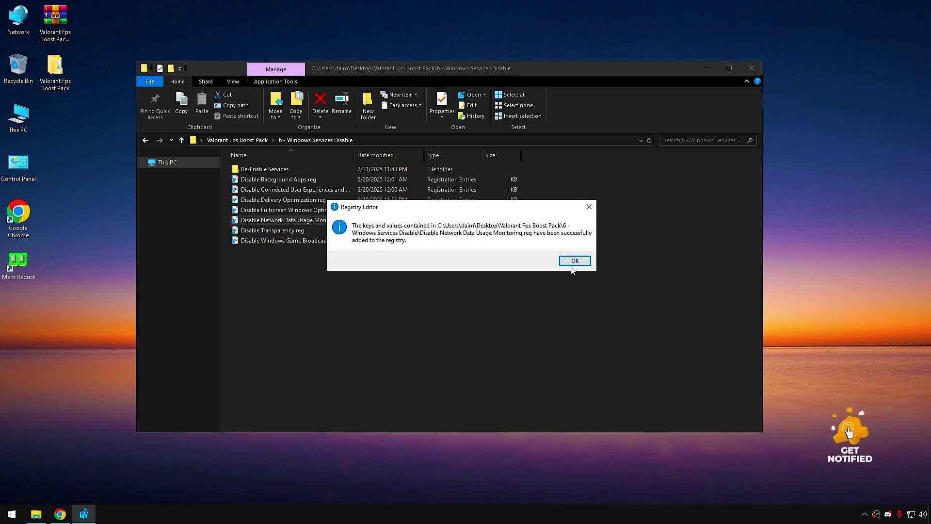
left_click(575, 260)
Add Disable Transparency.reg and Disable Windows Game Broadcasting.reg to the registry, and close the folder window.
double_click(315, 233)
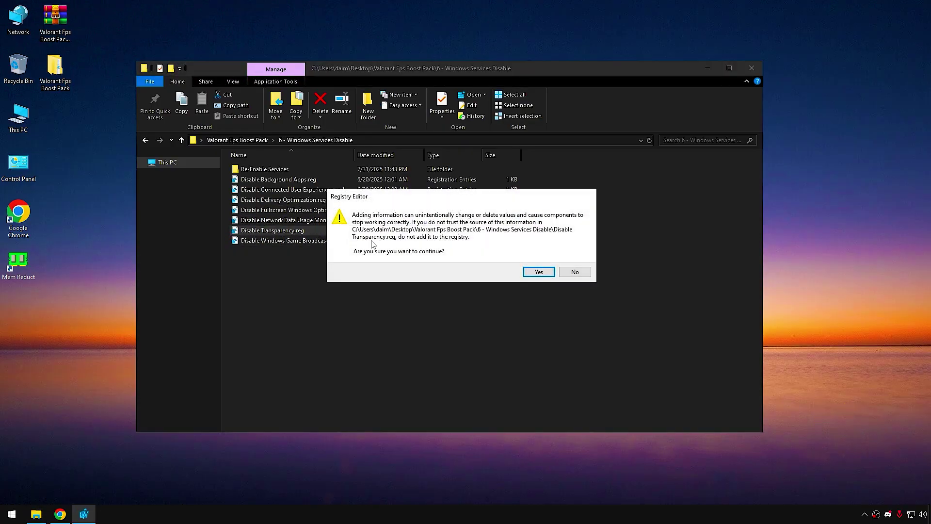
left_click(539, 272)
left_click(575, 260)
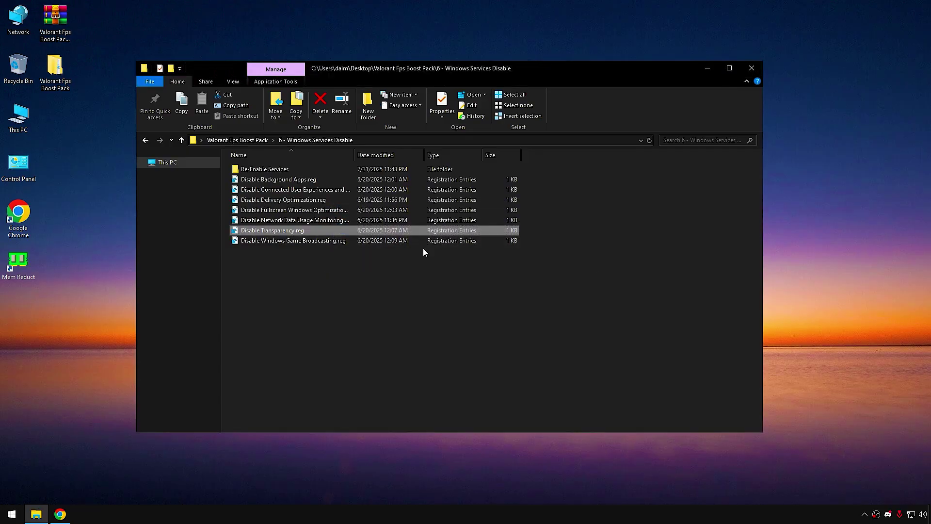
double_click(360, 240)
left_click(539, 272)
left_click(574, 259)
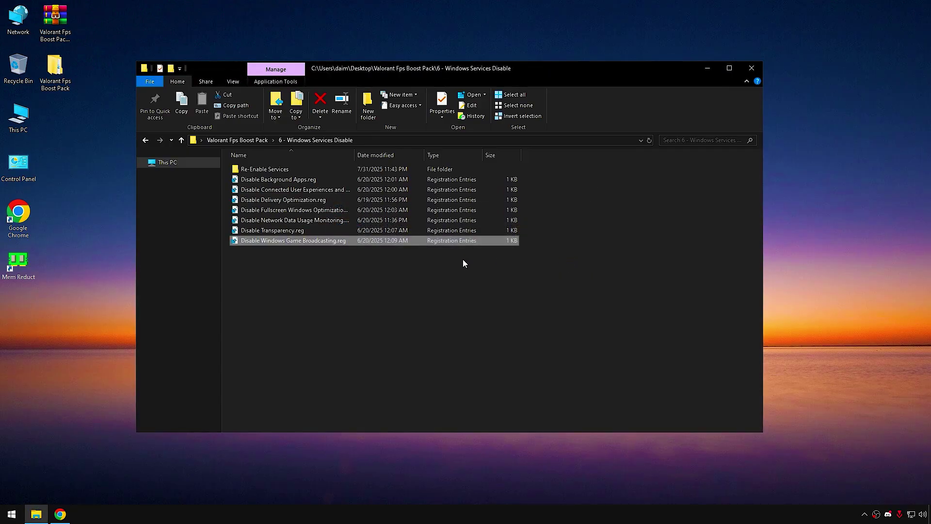
left_click_drag(333, 252, 327, 180)
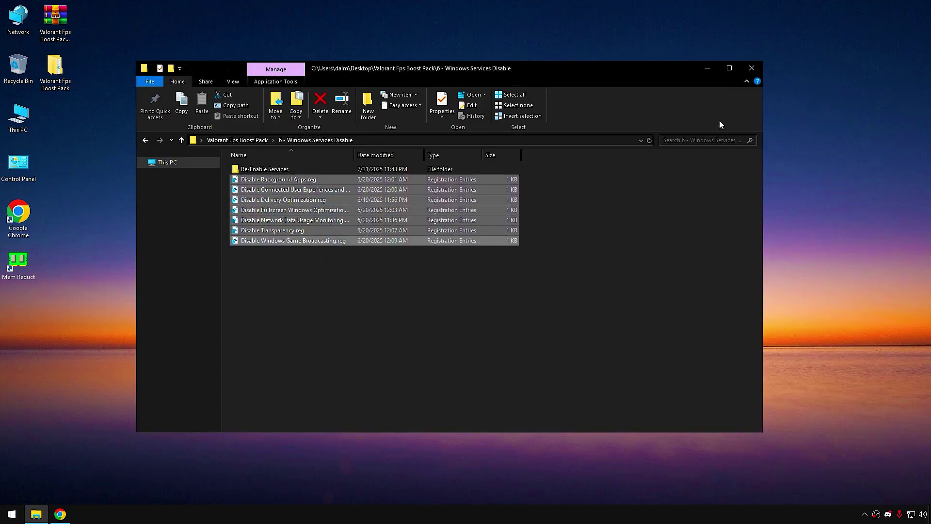
left_click(760, 69)
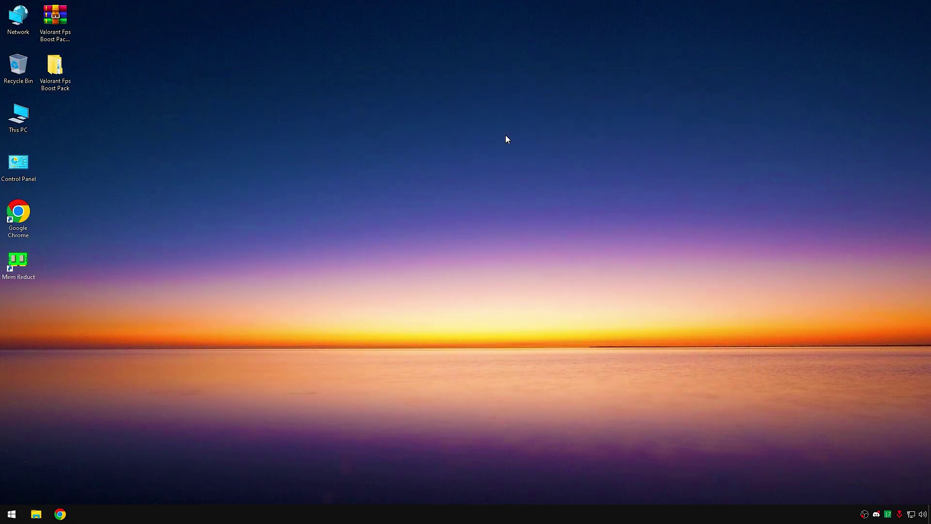
Open the advanced system settings from This PC's properties and set the visual effects to Adjust for best performance.
right_click(18, 118)
left_click(48, 231)
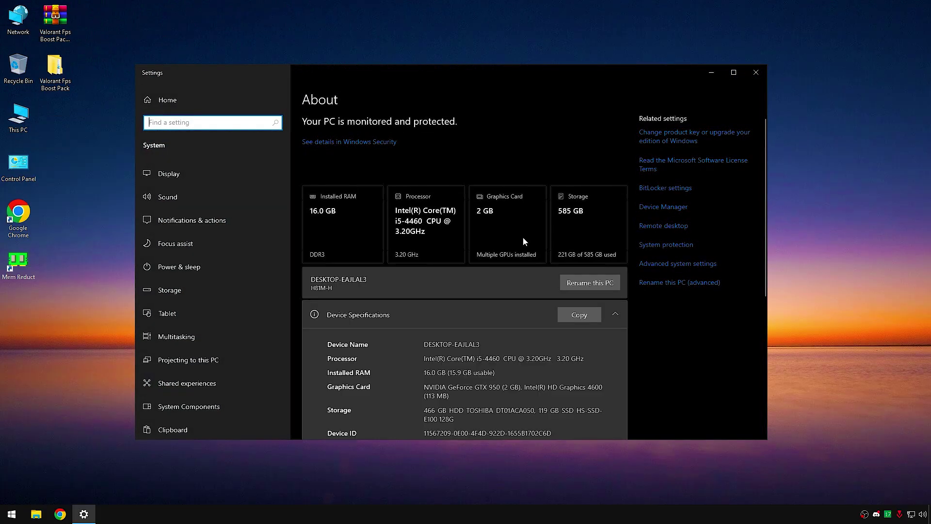
left_click(670, 263)
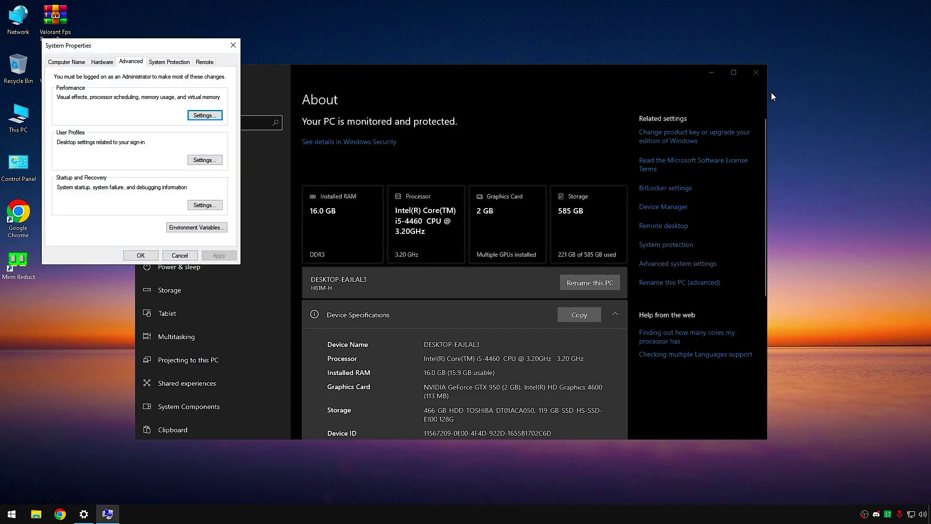
left_click(764, 73)
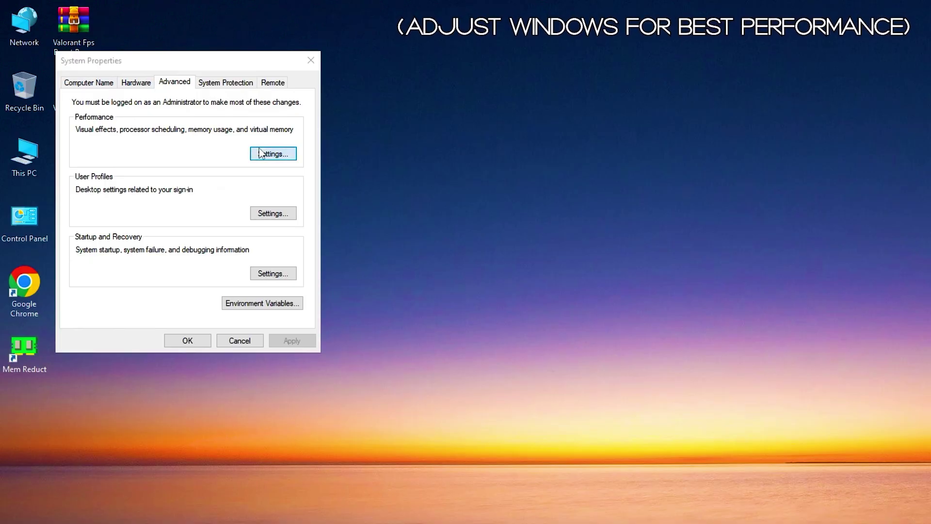
left_click(205, 115)
left_click(148, 212)
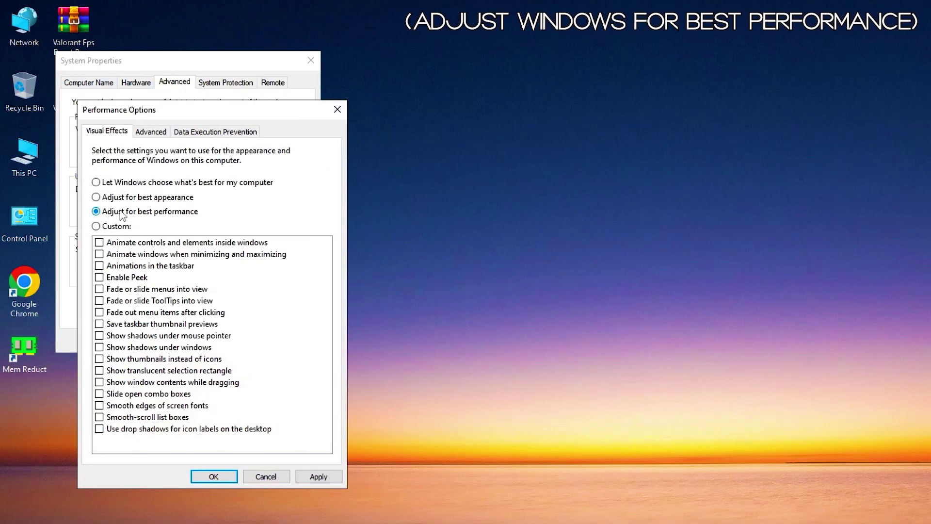
Enable smooth-scroll list boxes, thumbnails instead of icons, the translucent selection rectangle, and window contents while dragging in the visual effects.
left_click(138, 417)
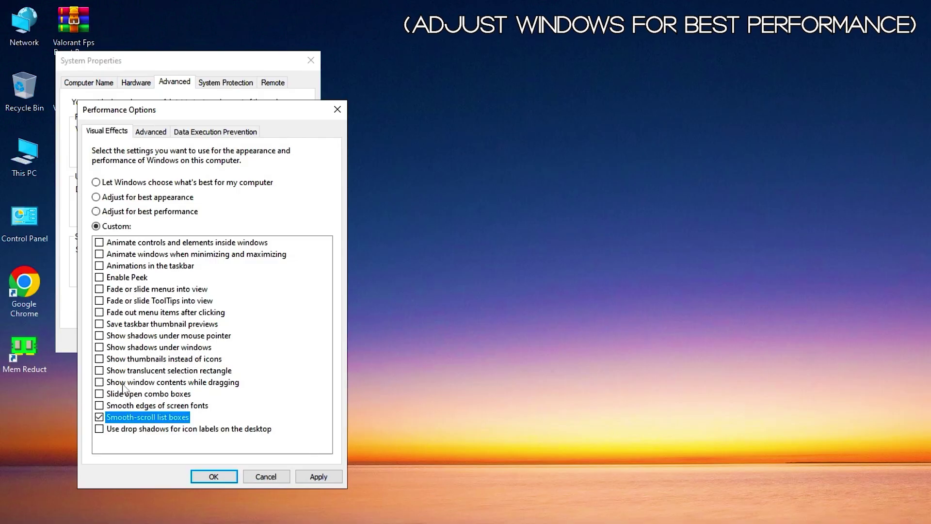
left_click(124, 358)
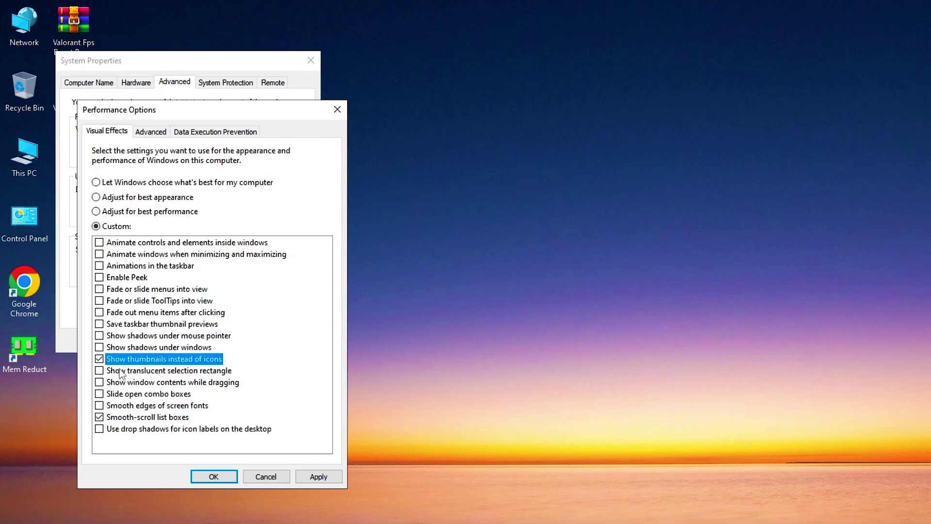
left_click(121, 371)
left_click(116, 382)
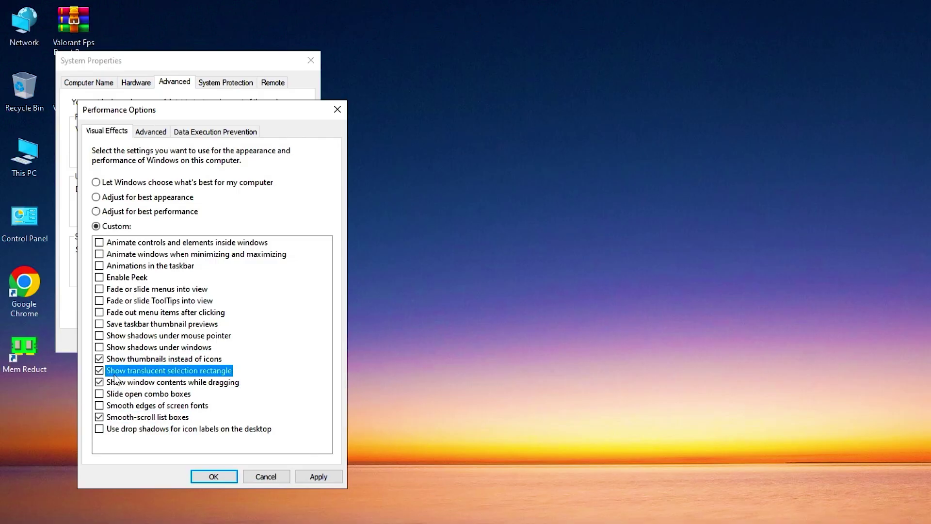
Enable Peek and the animation of controls and elements inside windows, accept the performance options, and close System Properties.
left_click(99, 277)
left_click(99, 243)
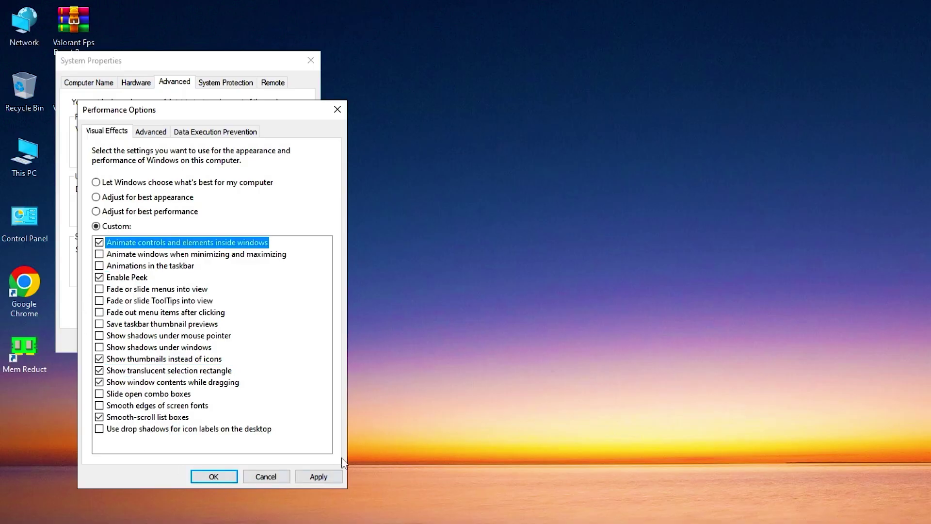
left_click(214, 476)
left_click(225, 343)
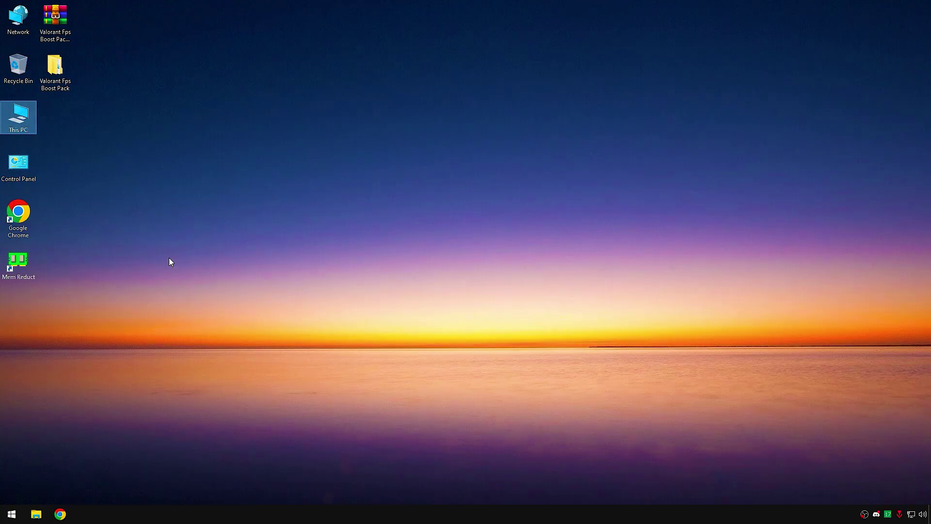
Open the properties of Local Disk (C:) from This PC.
key("super+e")
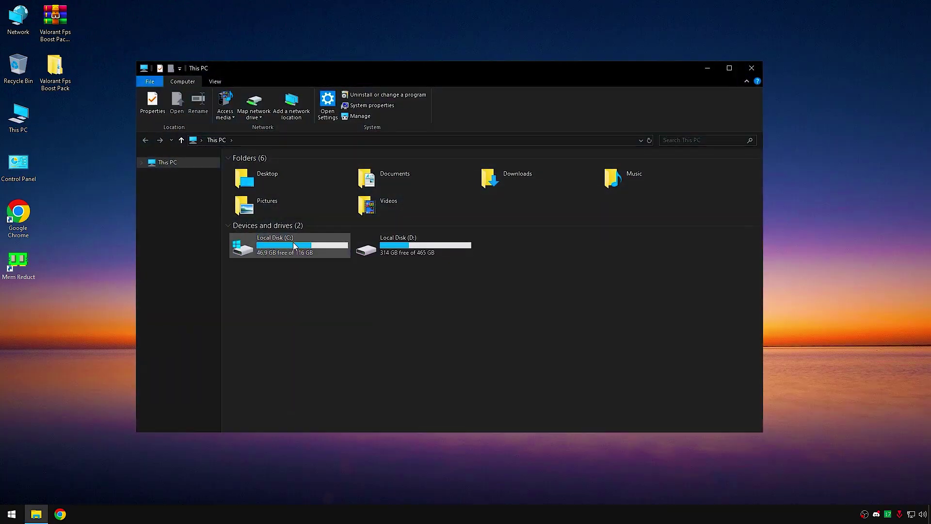
right_click(291, 245)
left_click(331, 435)
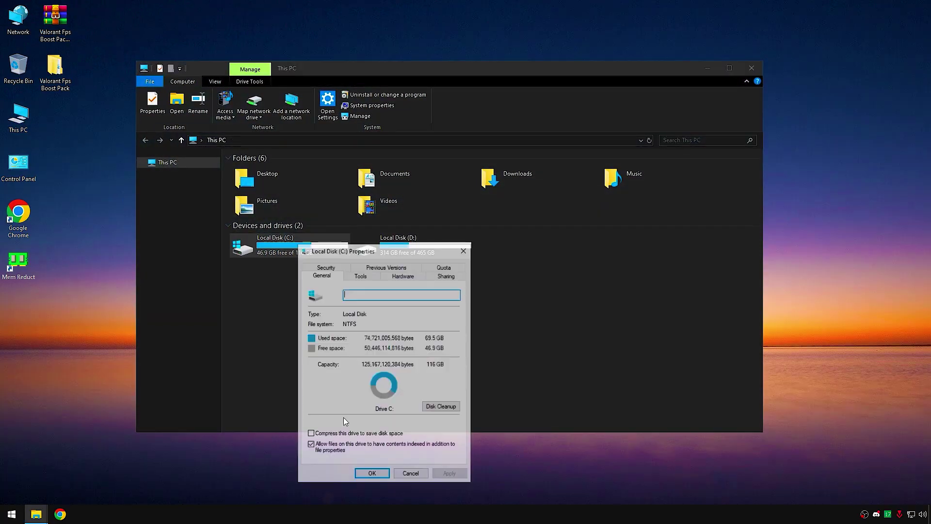
Run Disk Cleanup on drive C: with every file category selected for deletion, and close the drive properties and This PC.
left_click(442, 407)
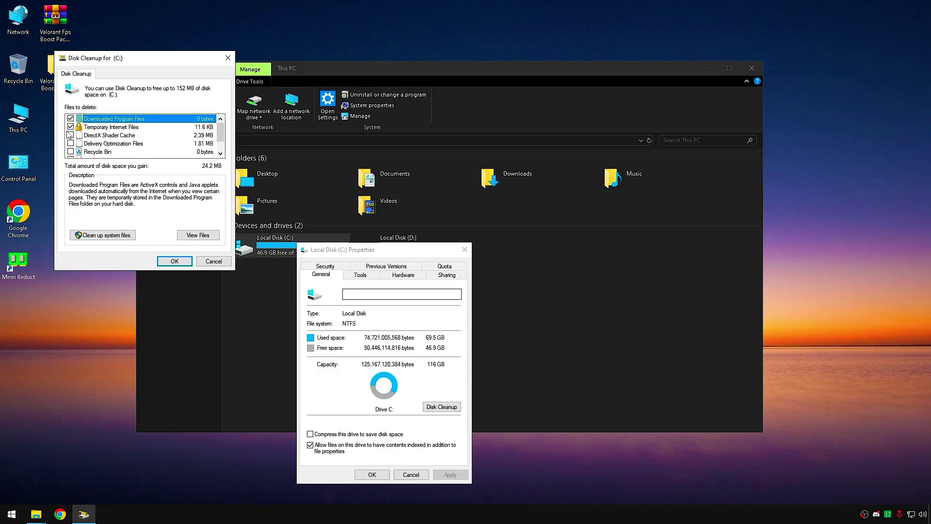
scroll(71, 154, "down", 1)
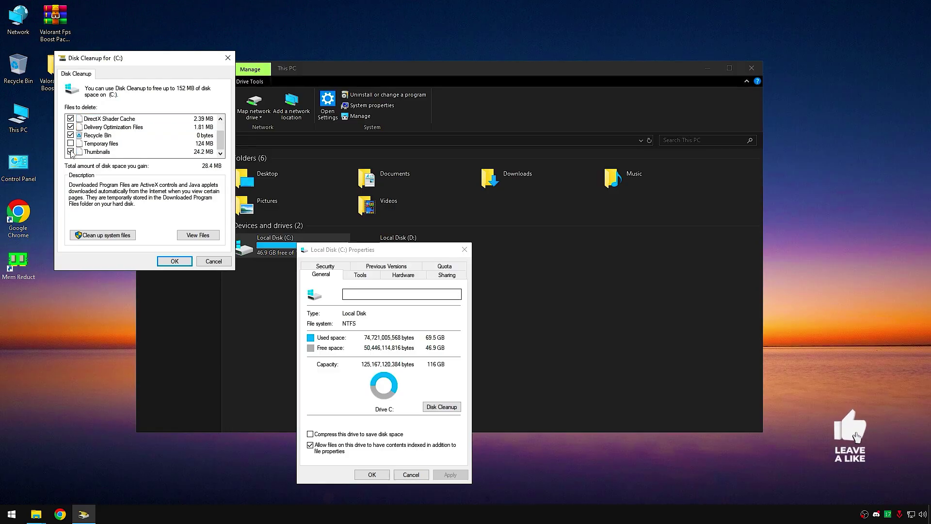
left_click(175, 261)
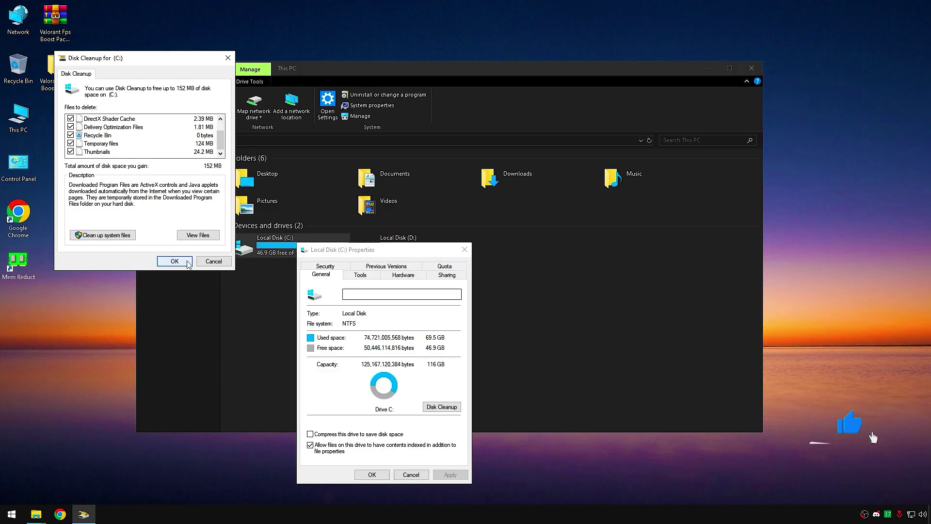
left_click(487, 263)
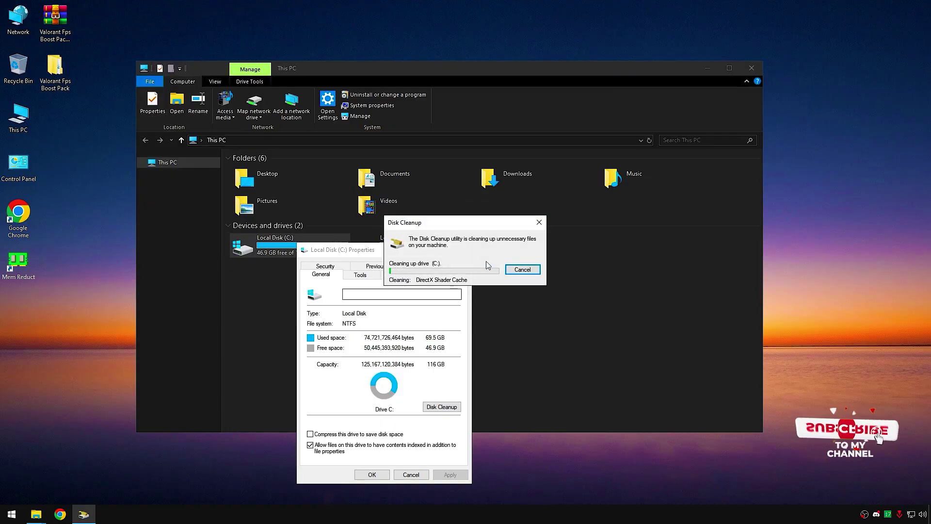
left_click(462, 250)
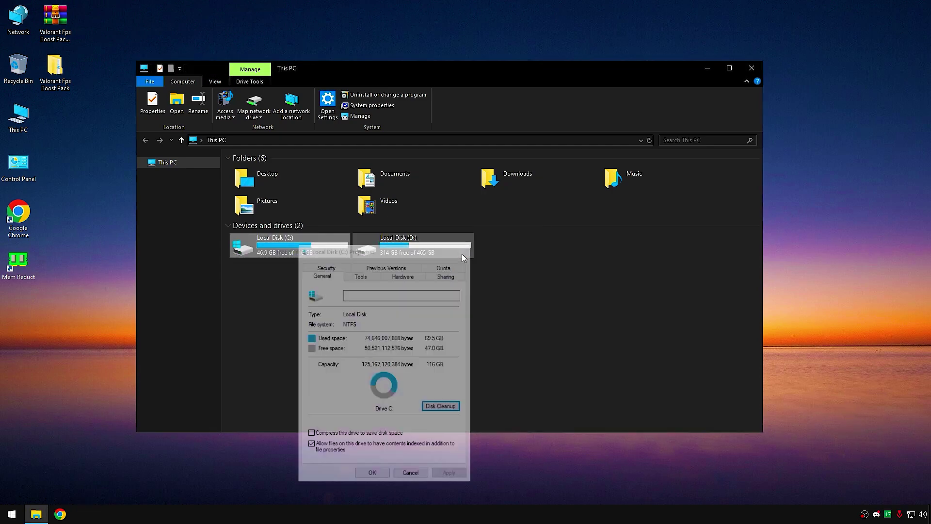
left_click(751, 68)
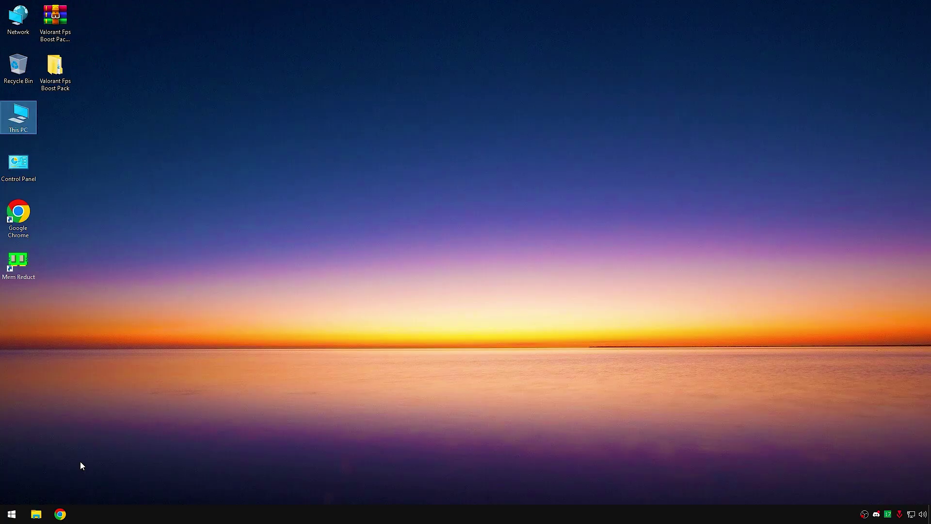
Open the AppData folder by running appdata from the Run dialog.
right_click(17, 519)
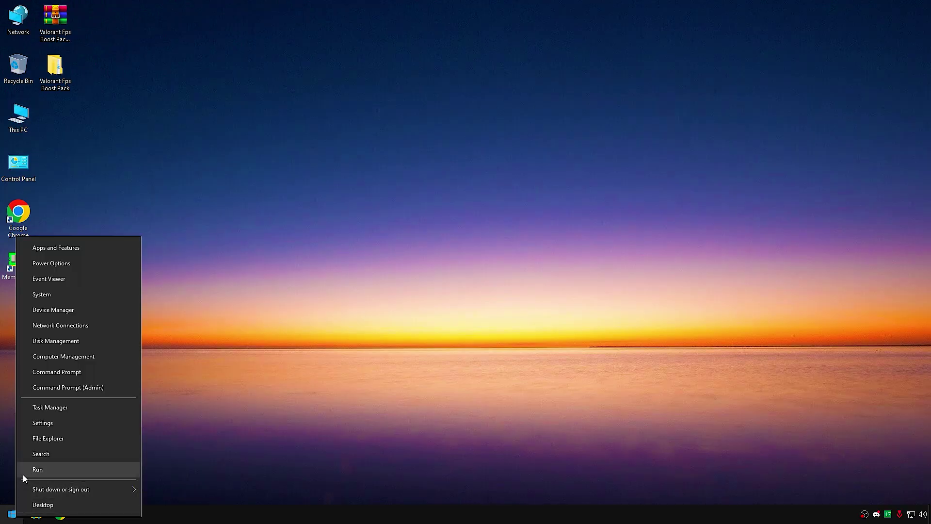
left_click(22, 474)
type("appdata")
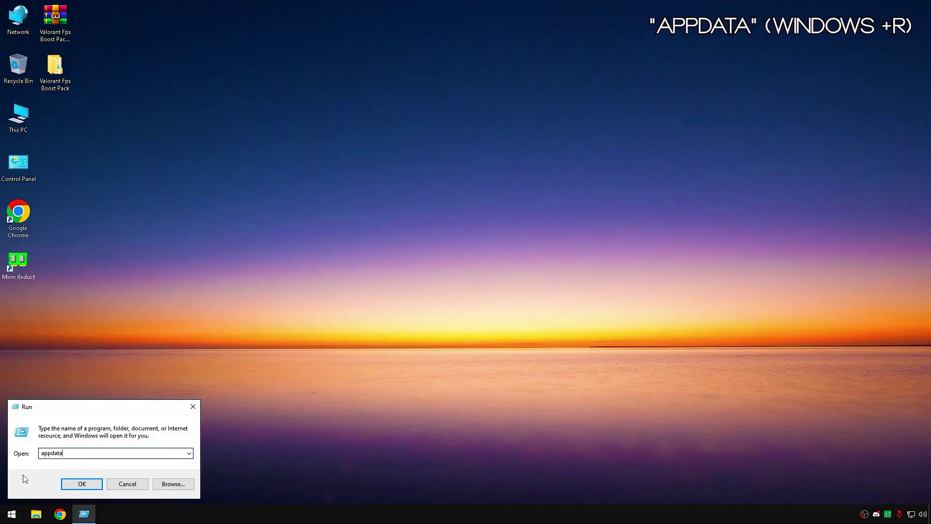
double_click(53, 453)
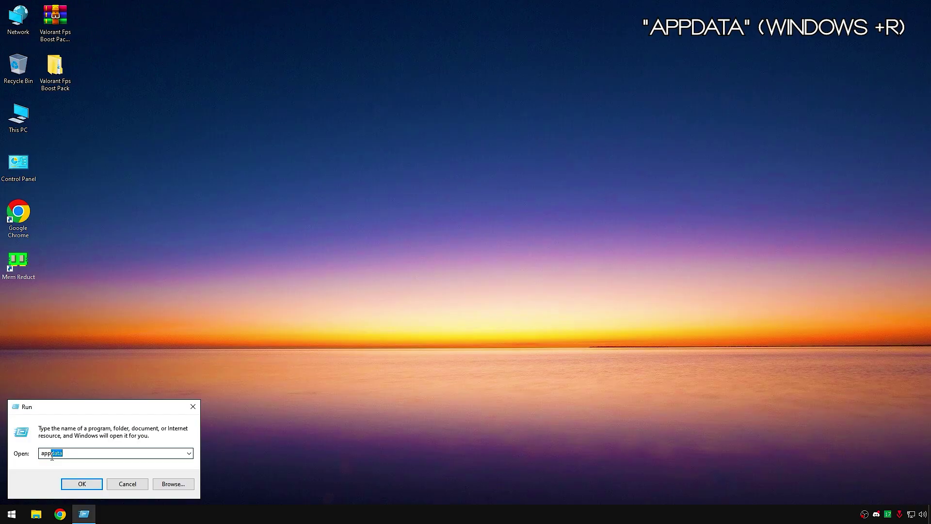
left_click(82, 484)
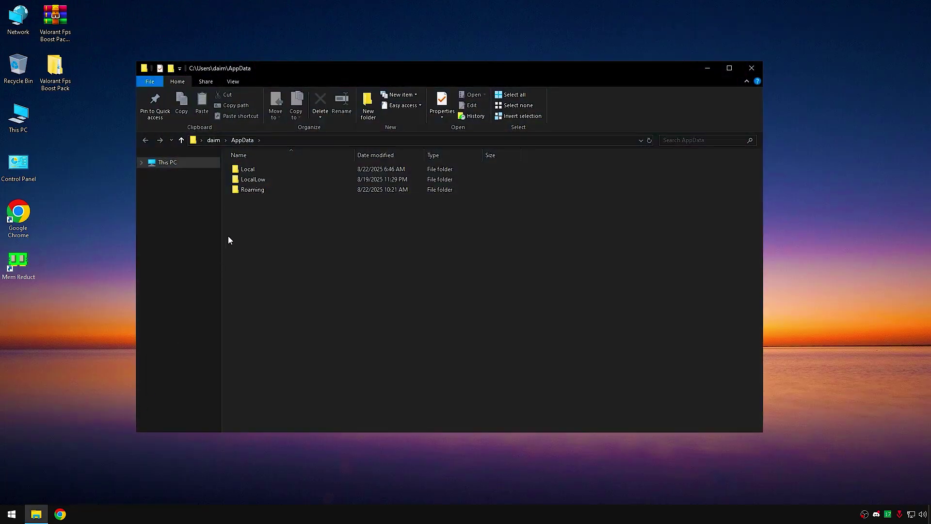
Browse from Local into VALORANT, Saved, Config and the account's configuration folder.
left_click(267, 170)
double_click(269, 169)
scroll(265, 291, "down", 10)
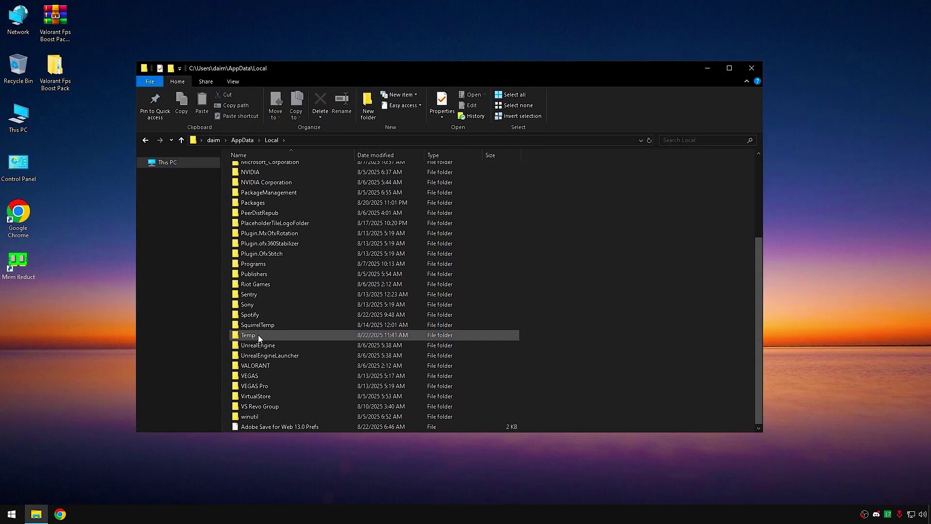
double_click(256, 365)
double_click(264, 170)
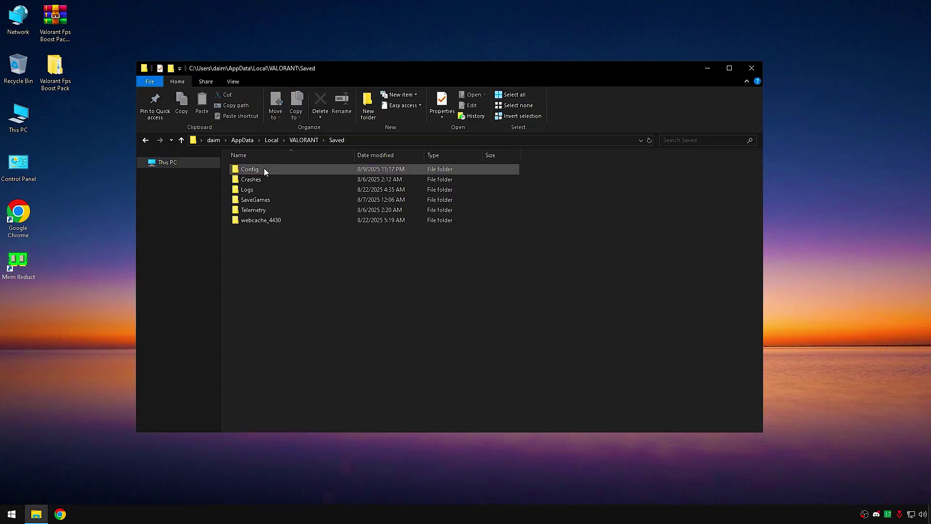
double_click(264, 169)
double_click(264, 169)
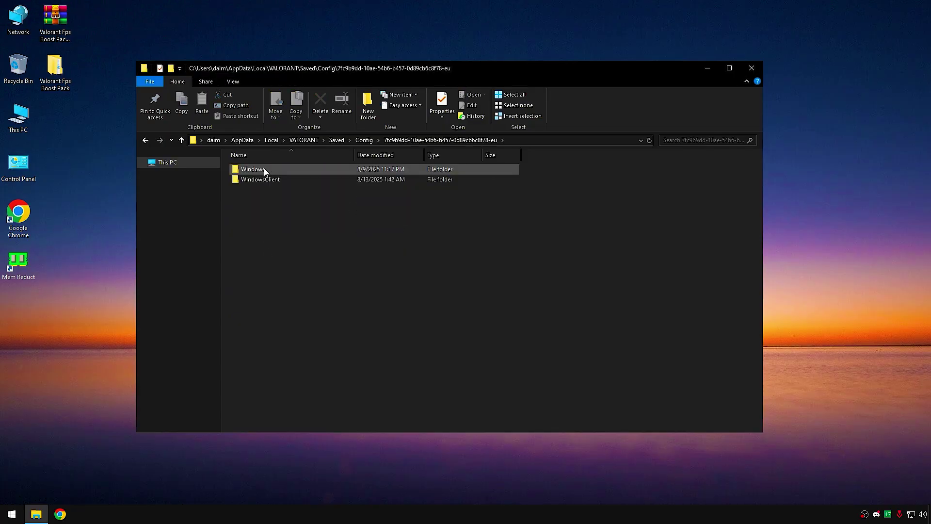
Look into the Windows folder, return to the account's folder, and open GameUserSettings.ini in WindowsClient for editing.
double_click(264, 173)
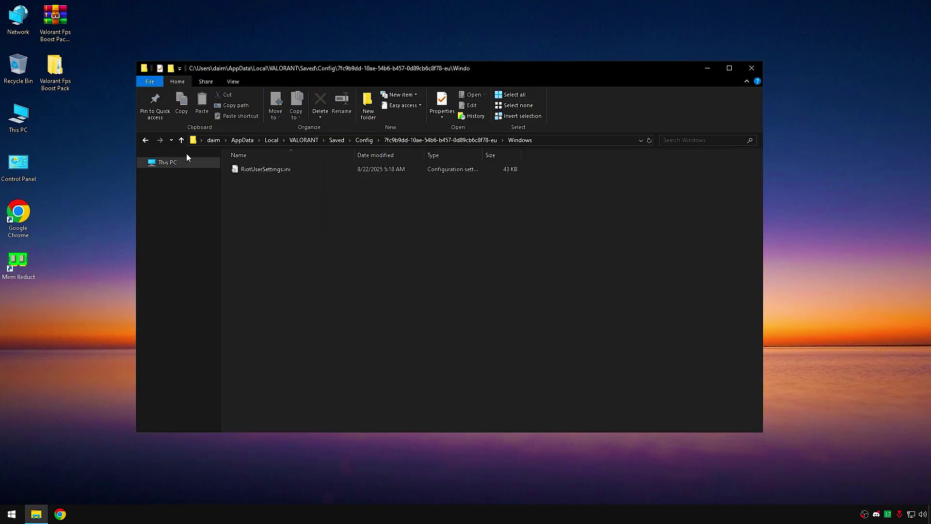
left_click(146, 141)
double_click(270, 178)
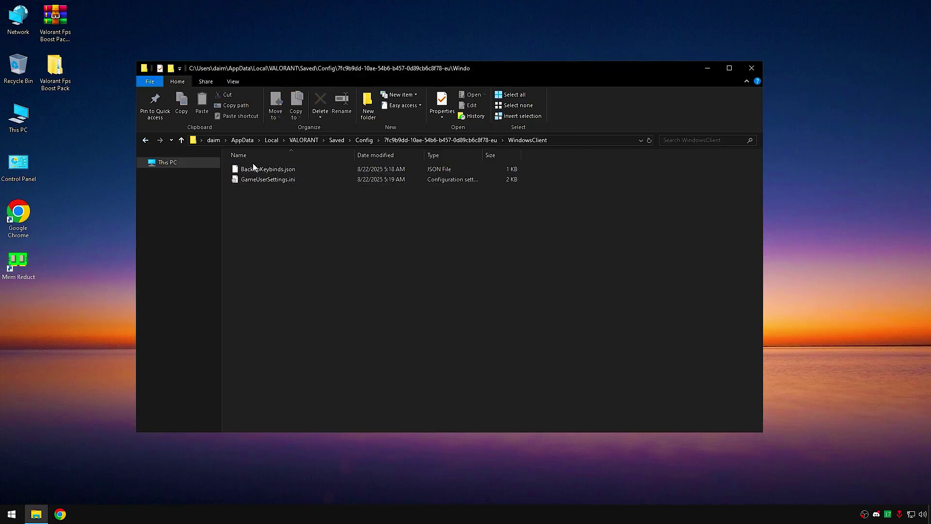
left_click(250, 177)
right_click(250, 178)
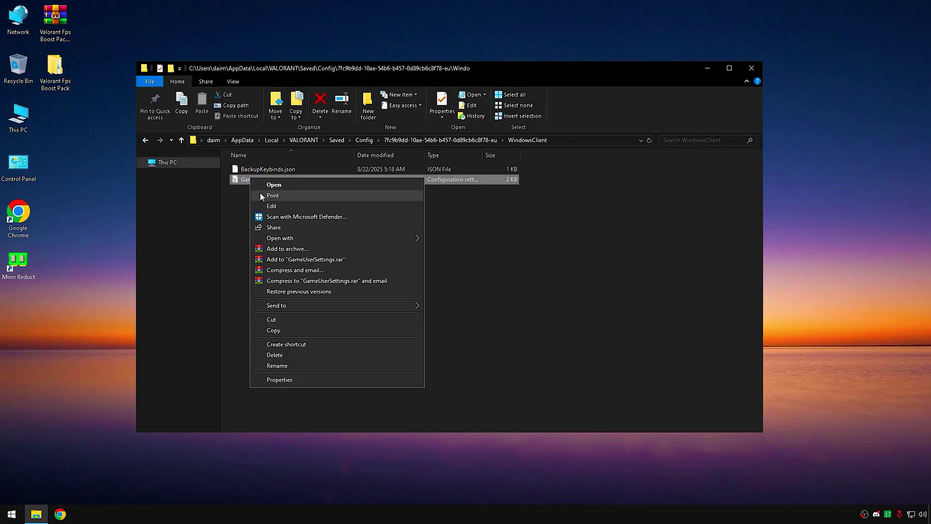
left_click(265, 205)
Set every quality value under [ScalabilityGroups] to 0, from sg.ViewDistanceQuality through sg.ShadingQuality.
scroll(262, 224, "down", 4)
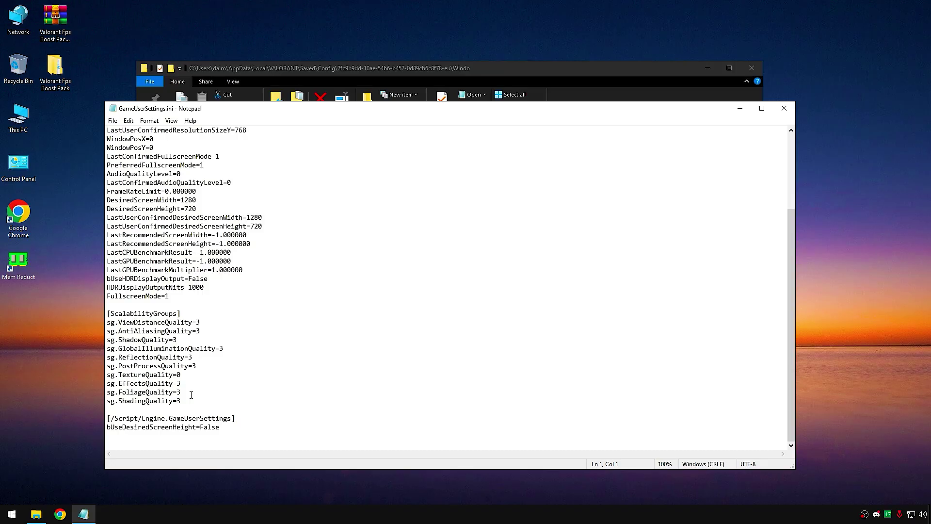
left_click_drag(188, 401, 109, 313)
left_click(221, 324)
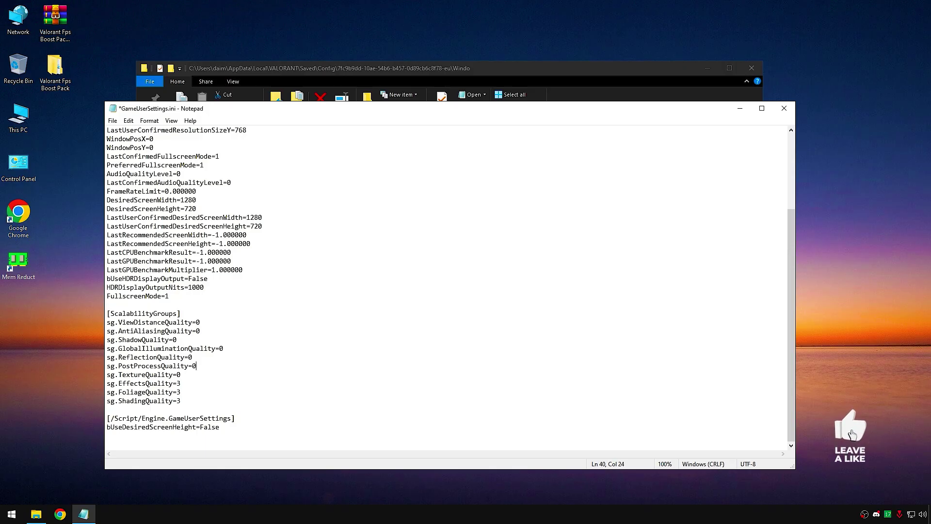
key("Down")
key("Down")
key("BackSpace")
type("0")
key("Down")
key("BackSpace")
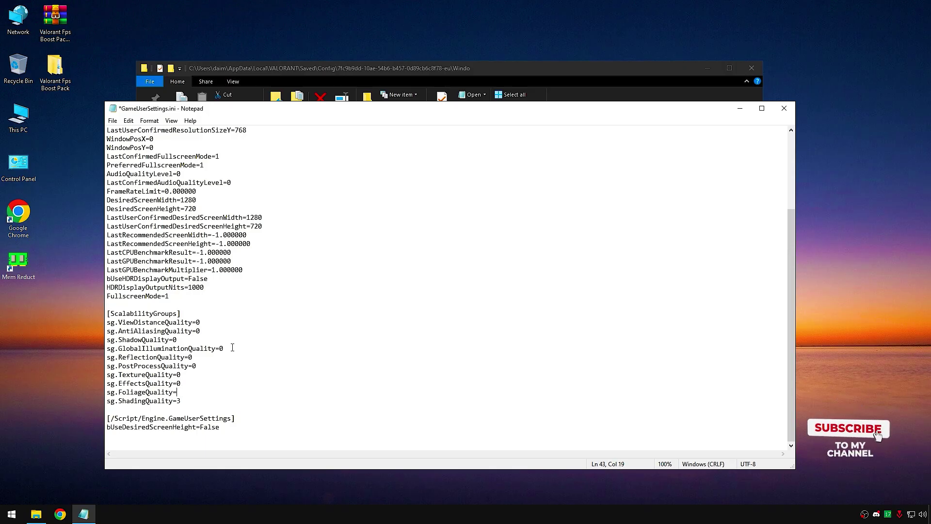
type("0")
key("Down")
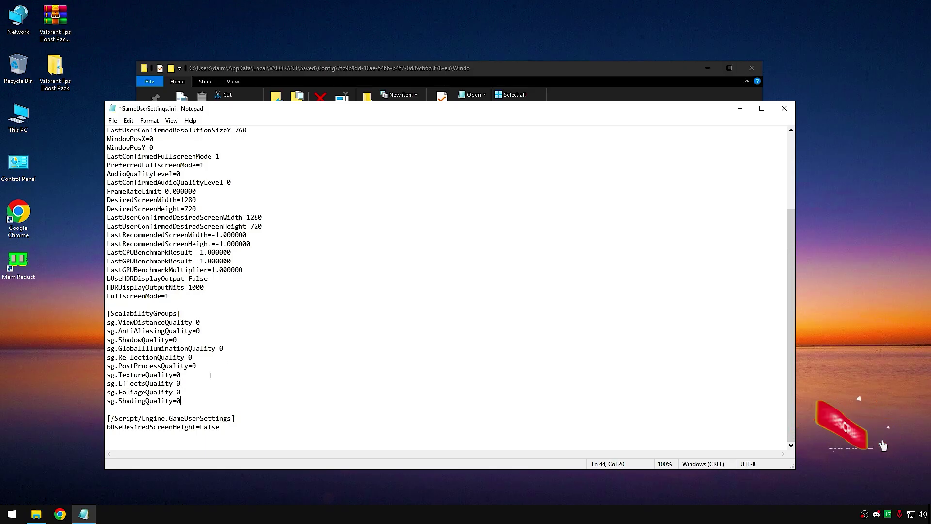
Save the edited GameUserSettings.ini file and close it.
left_click_drag(181, 401, 106, 315)
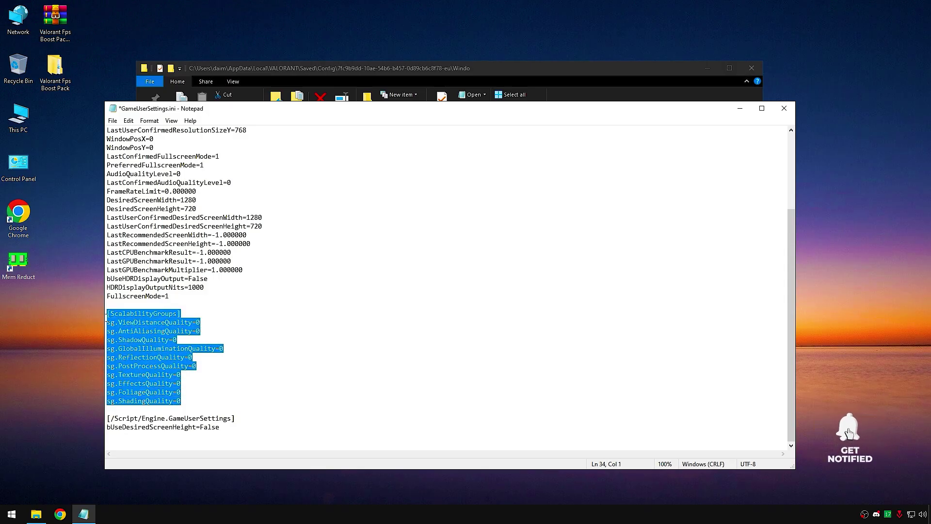
left_click(113, 121)
left_click(129, 165)
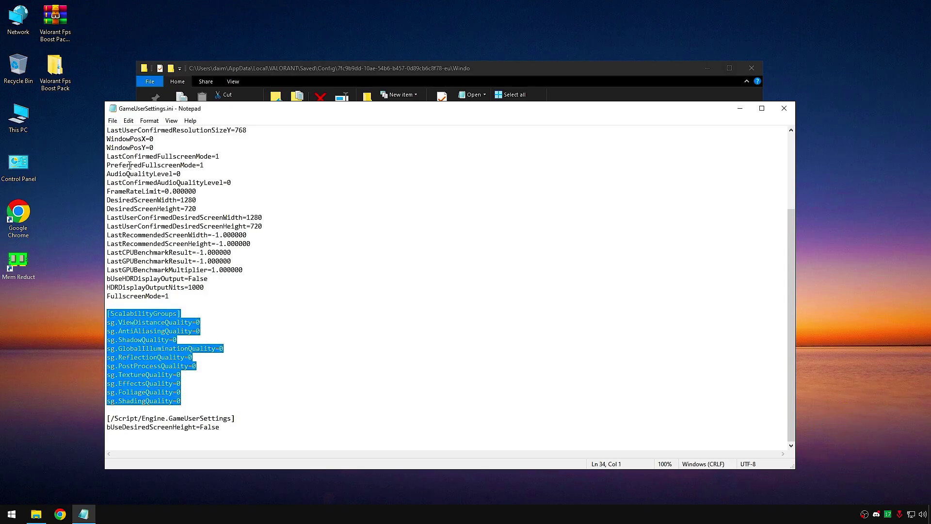
left_click(783, 108)
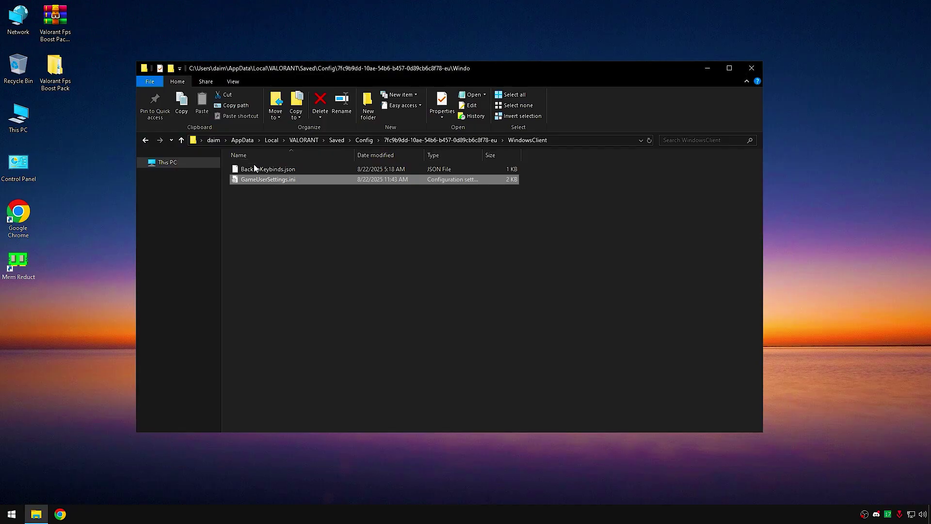
Make GameUserSettings.ini read-only in its properties, accept the change, and close the folder window.
right_click(237, 171)
left_click(235, 178)
right_click(235, 178)
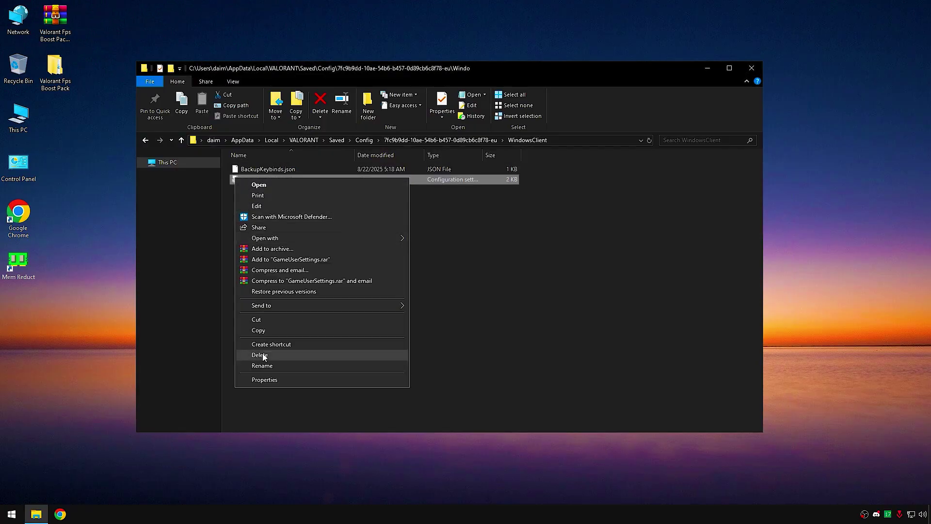
left_click(267, 380)
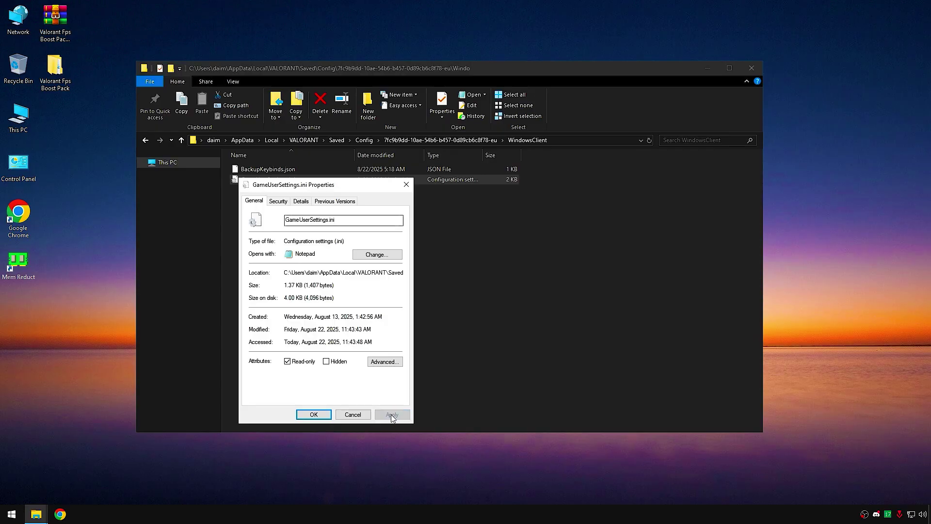
left_click(315, 413)
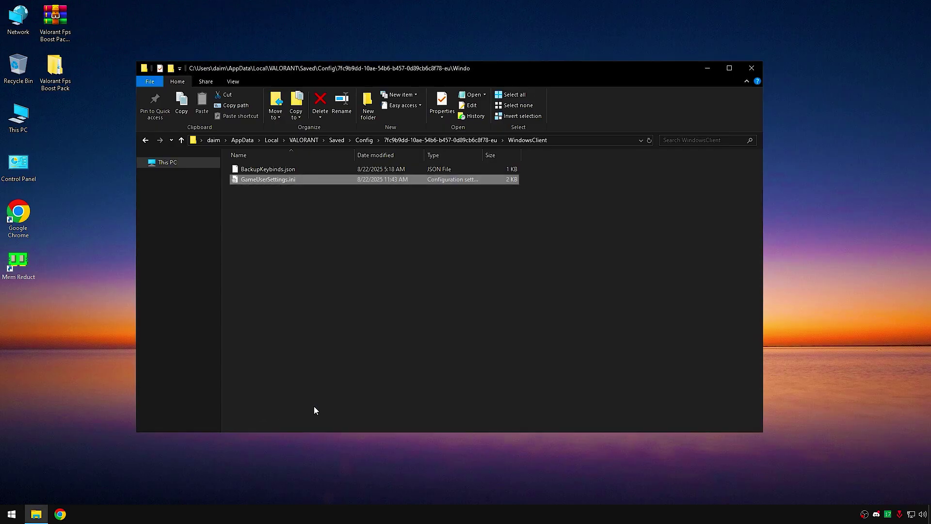
left_click(750, 70)
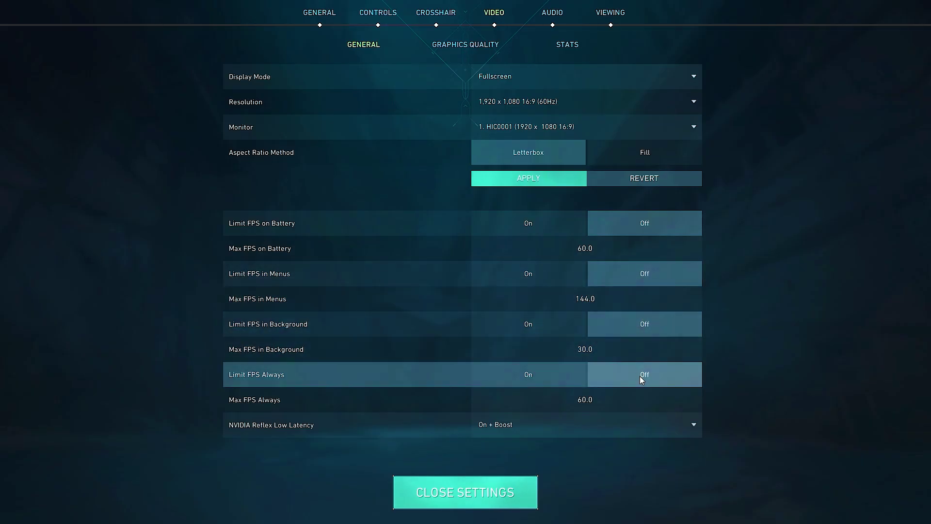
In VALORANT's general video settings, set NVIDIA Reflex Low Latency to On + Boost.
left_click(511, 424)
left_click(493, 461)
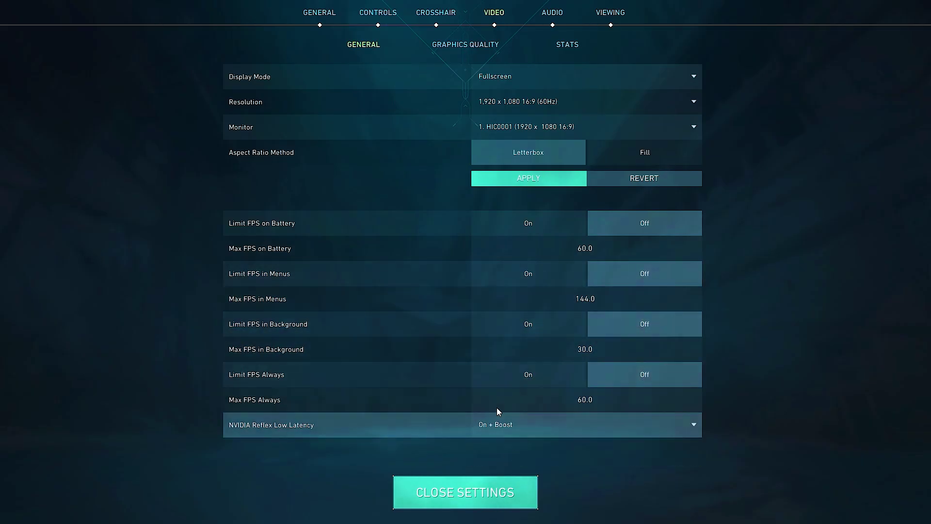
Set UI Quality to Low and Anisotropic Filtering to 4x in the graphics quality settings.
left_click(455, 45)
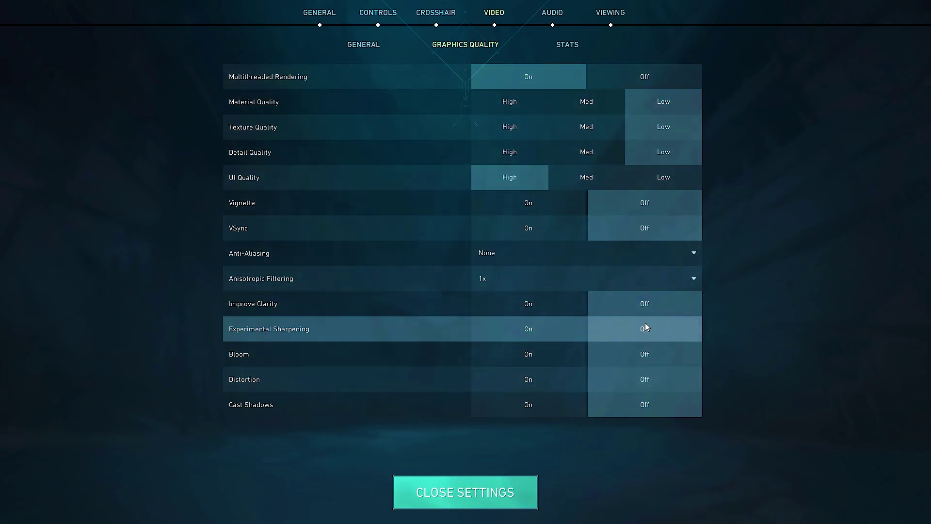
left_click(651, 176)
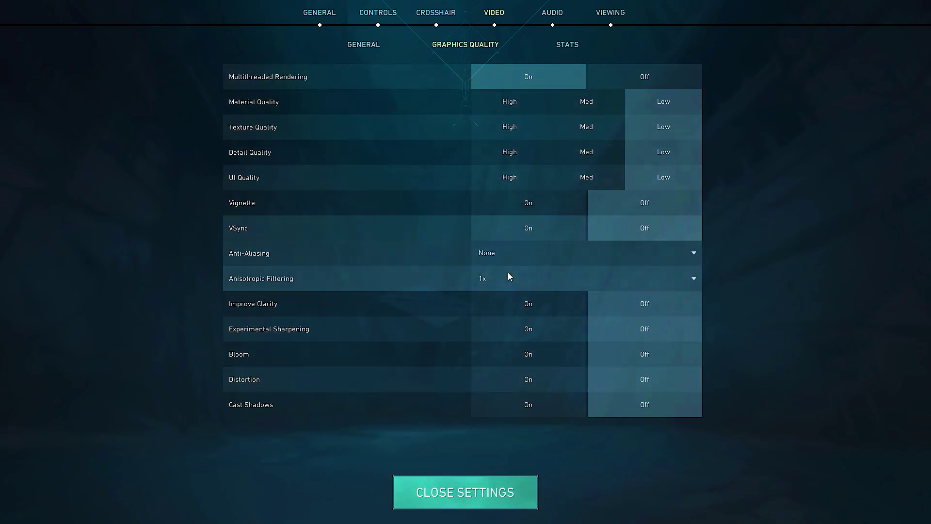
left_click(508, 275)
left_click(478, 313)
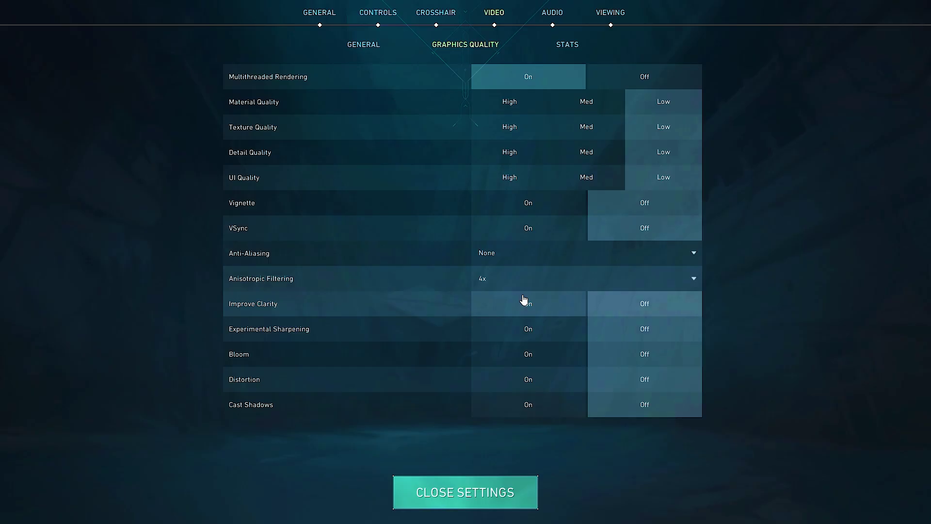
Set the Client FPS performance stat to Text Only and close the game settings.
left_click(568, 45)
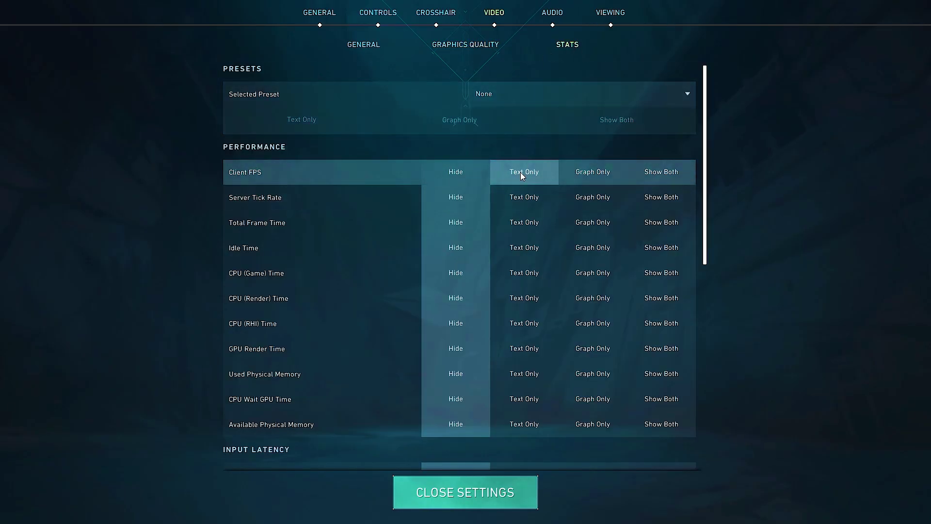
scroll(519, 172, "down", 10)
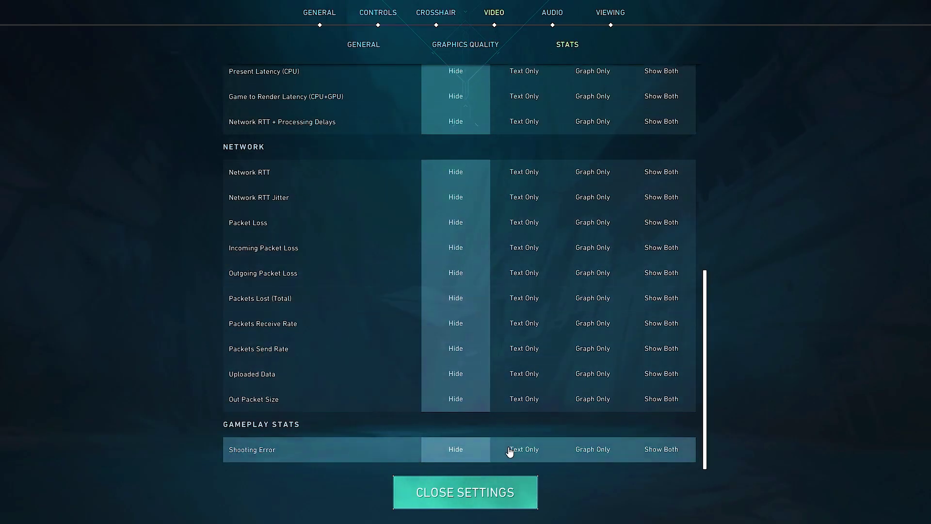
scroll(507, 442, "up", 10)
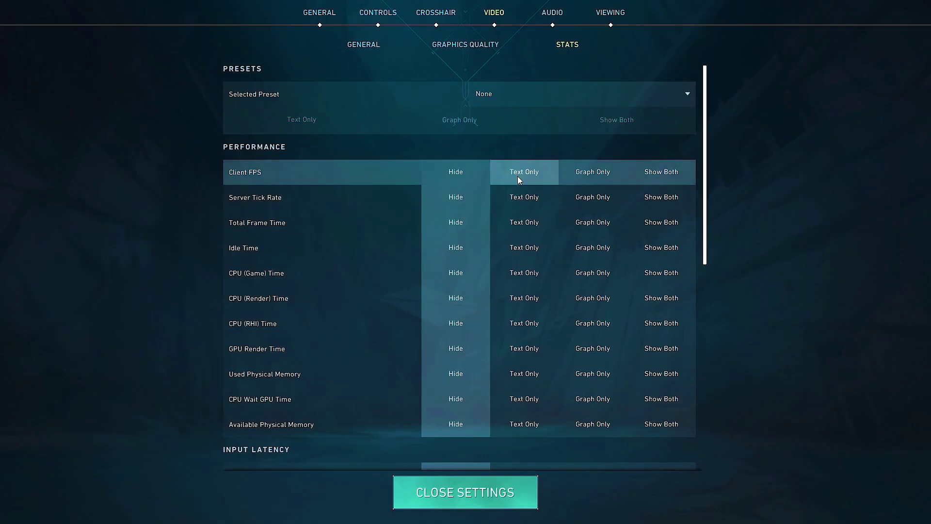
left_click(496, 168)
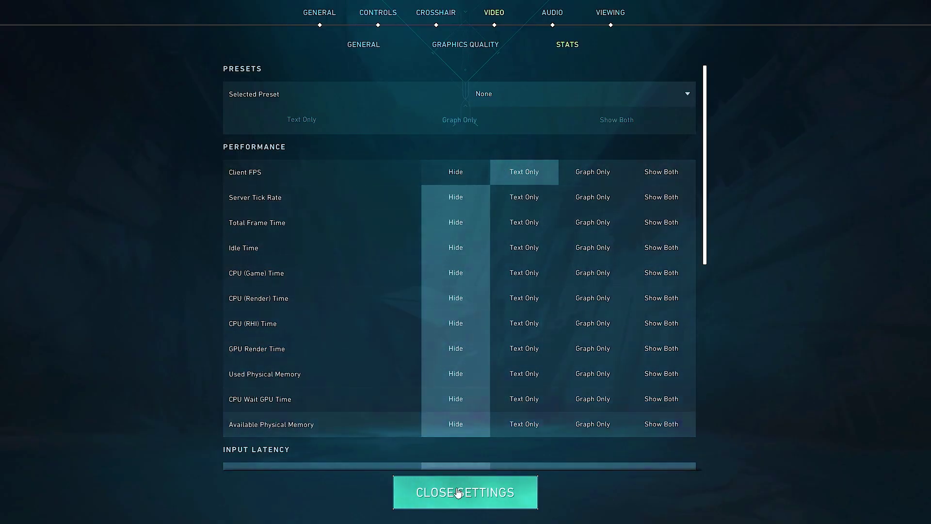
left_click(468, 499)
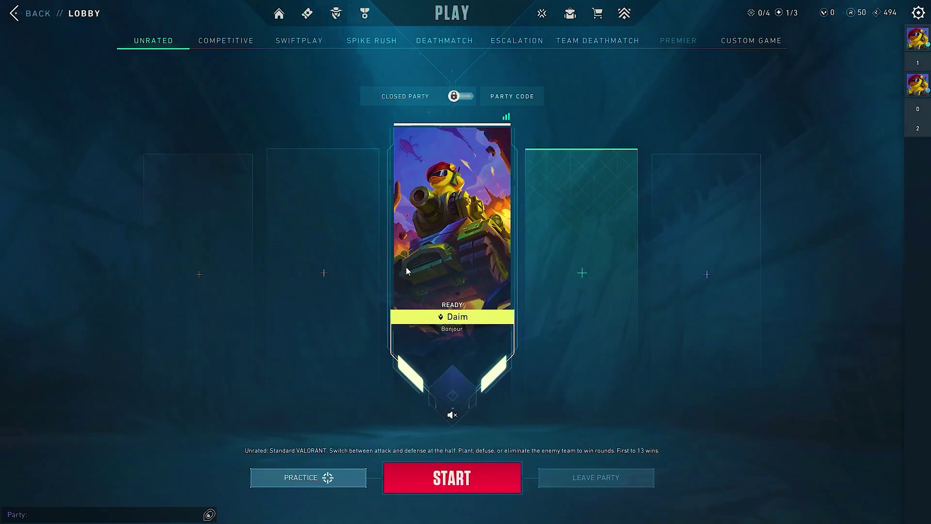